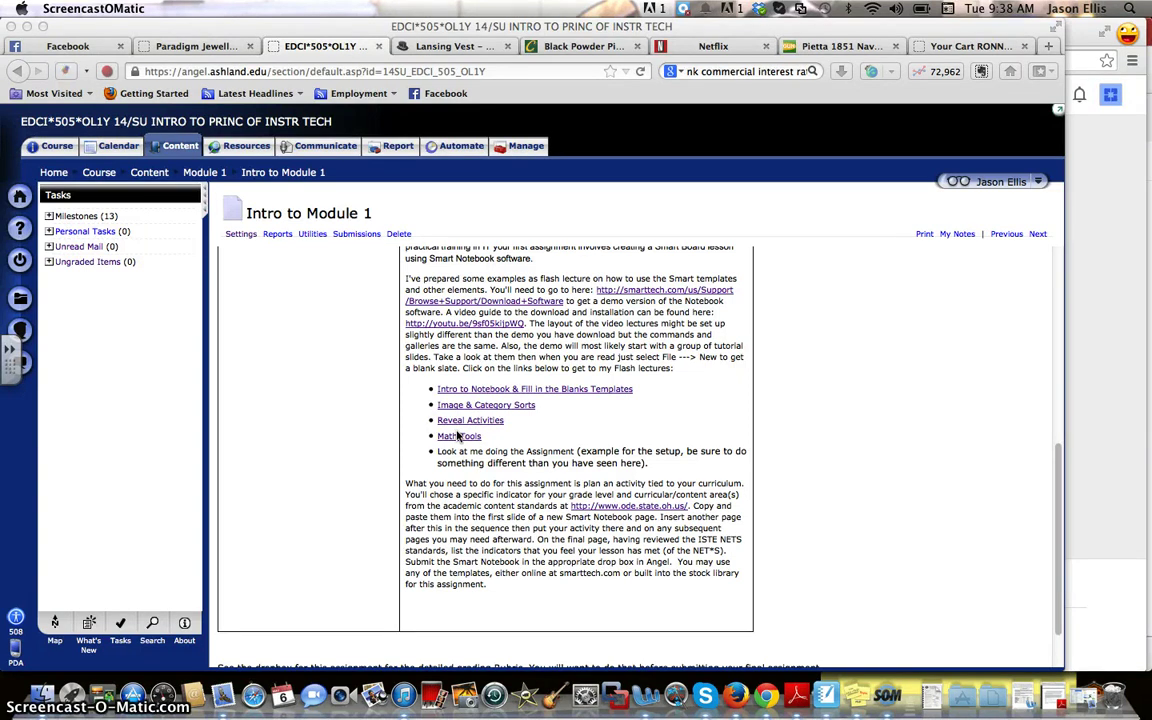
- Follow the Ohio academic content standards link in the Step 2 assignment instructions of the Module 1 introduction
scroll(620, 490, "up", 10)
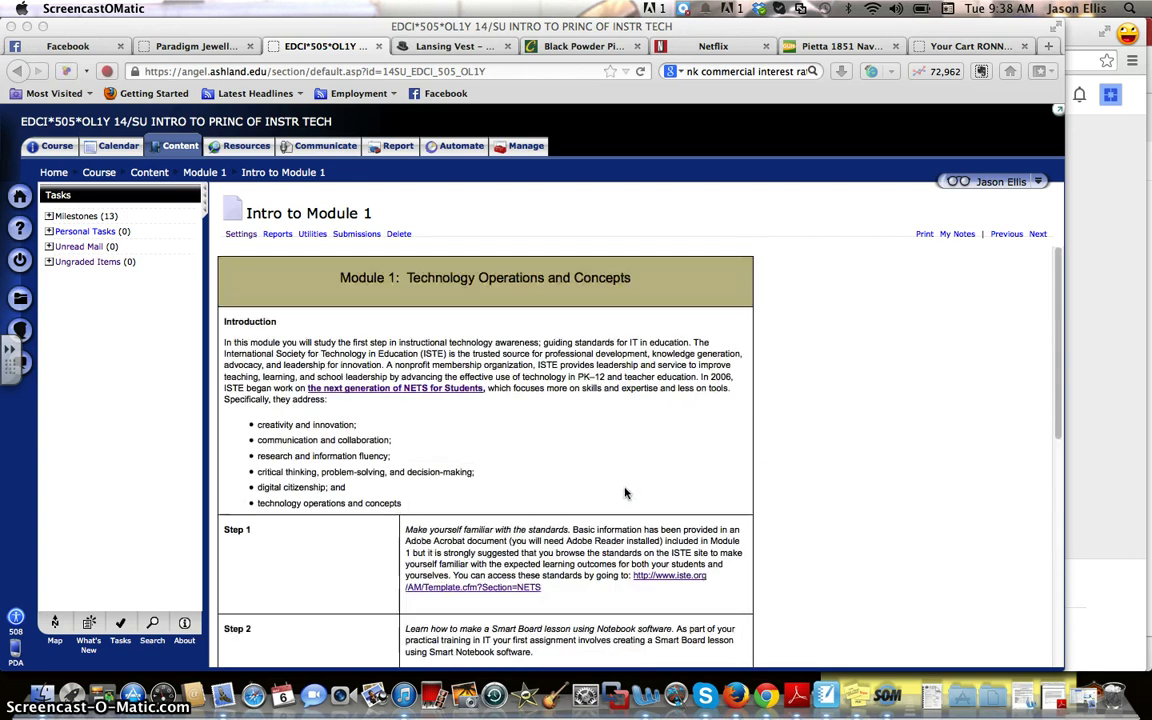
scroll(625, 490, "down", 10)
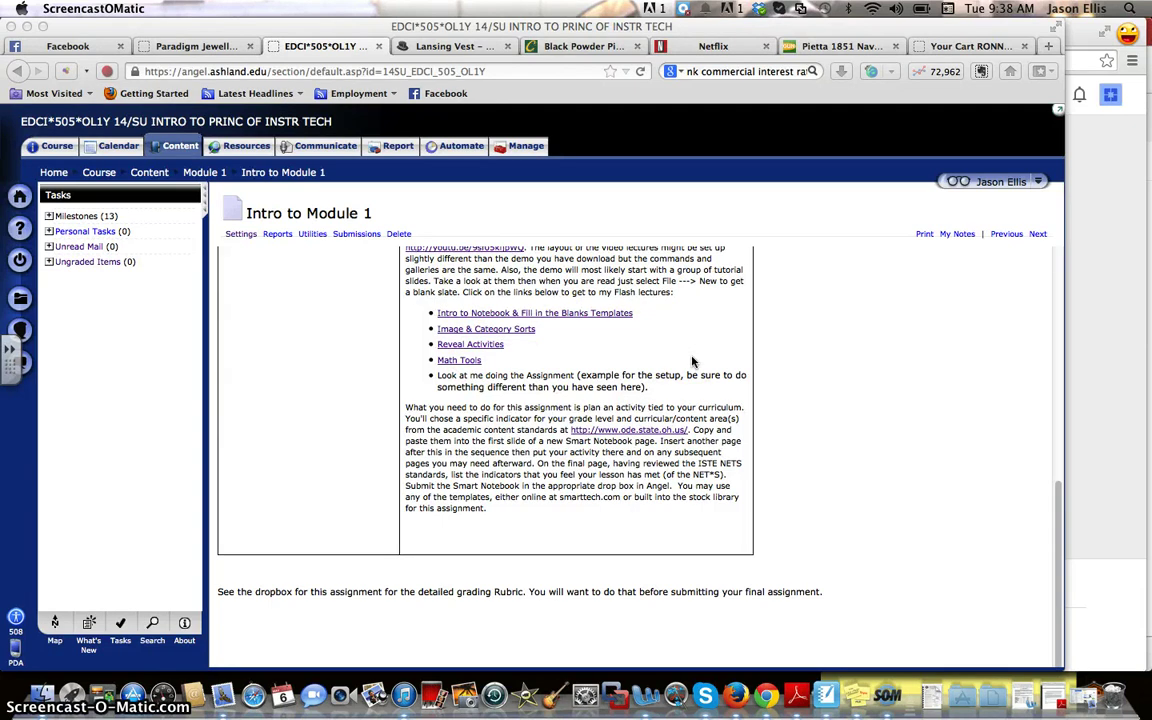
left_click(645, 435)
left_click(645, 435)
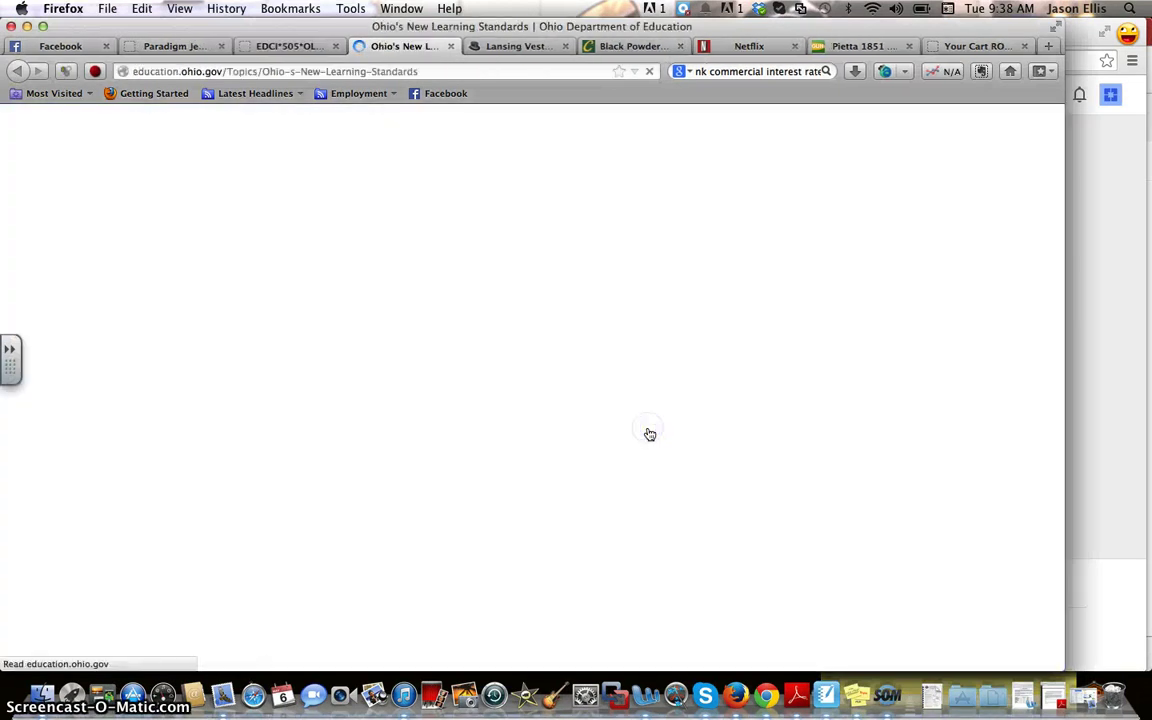
- Open the English Language Arts topic from Ohio's New Learning Standards and try one of its content standards links
scroll(805, 355, "down", 4)
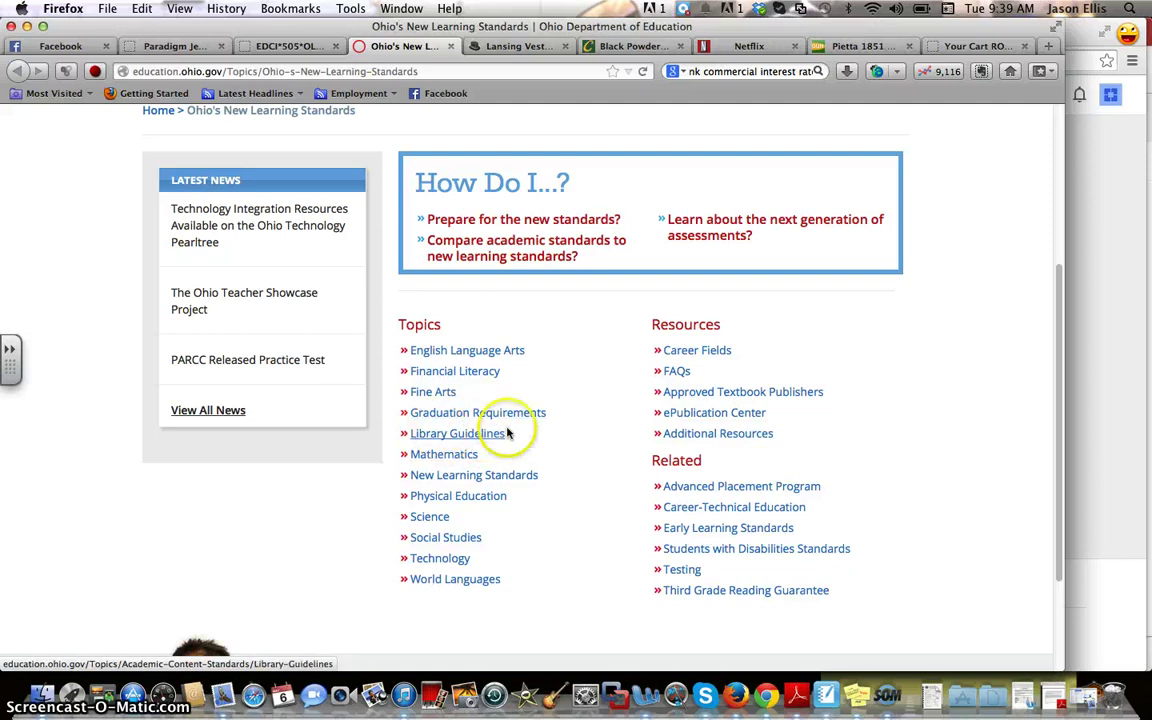
left_click(576, 458)
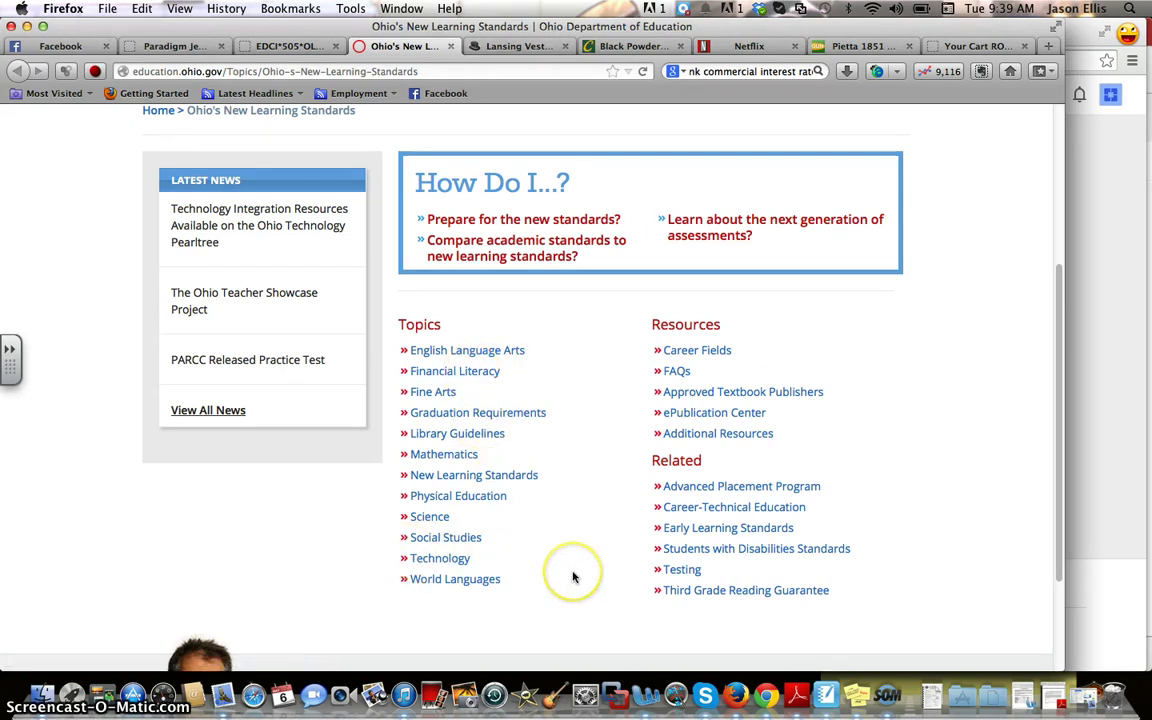
left_click(466, 355)
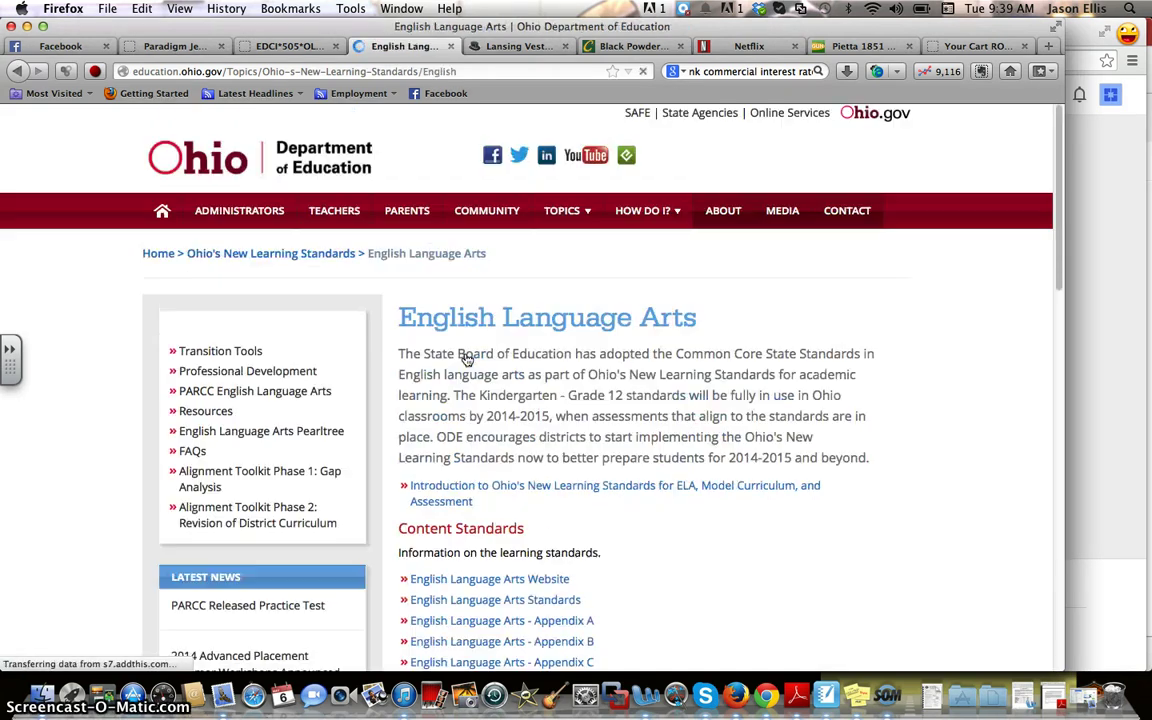
scroll(793, 382, "down", 3)
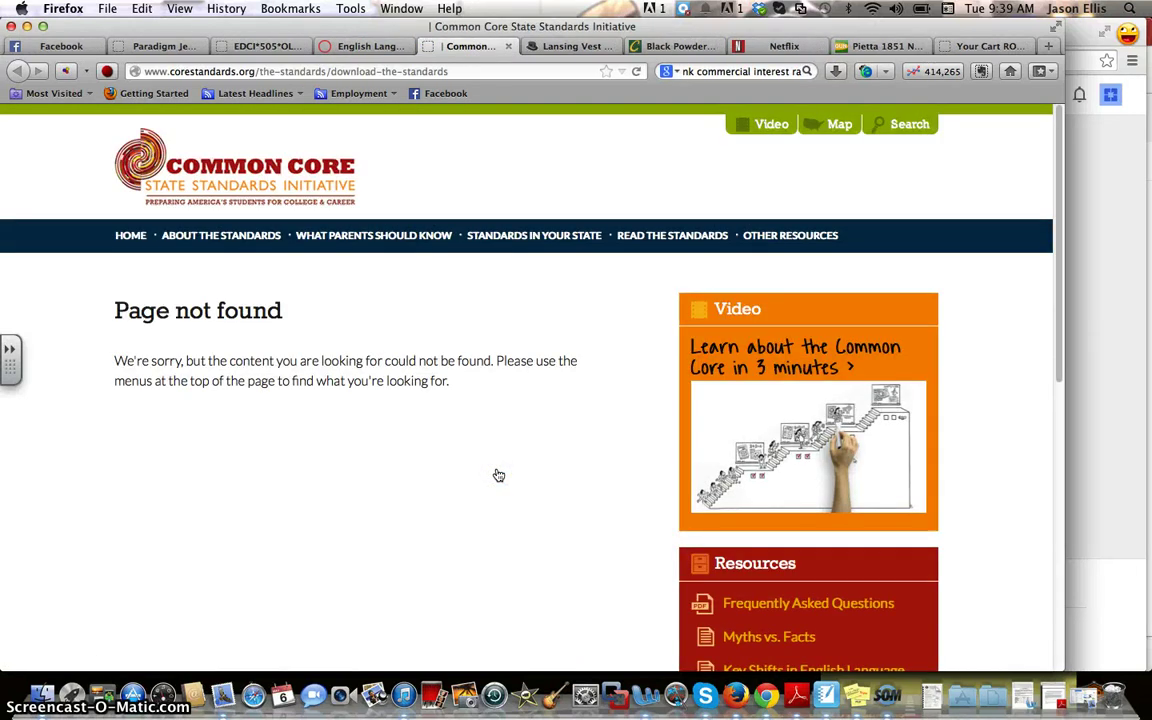
- Go to Standards in Your State on the Common Core site and open Ohio's state page from the map
left_click(548, 238)
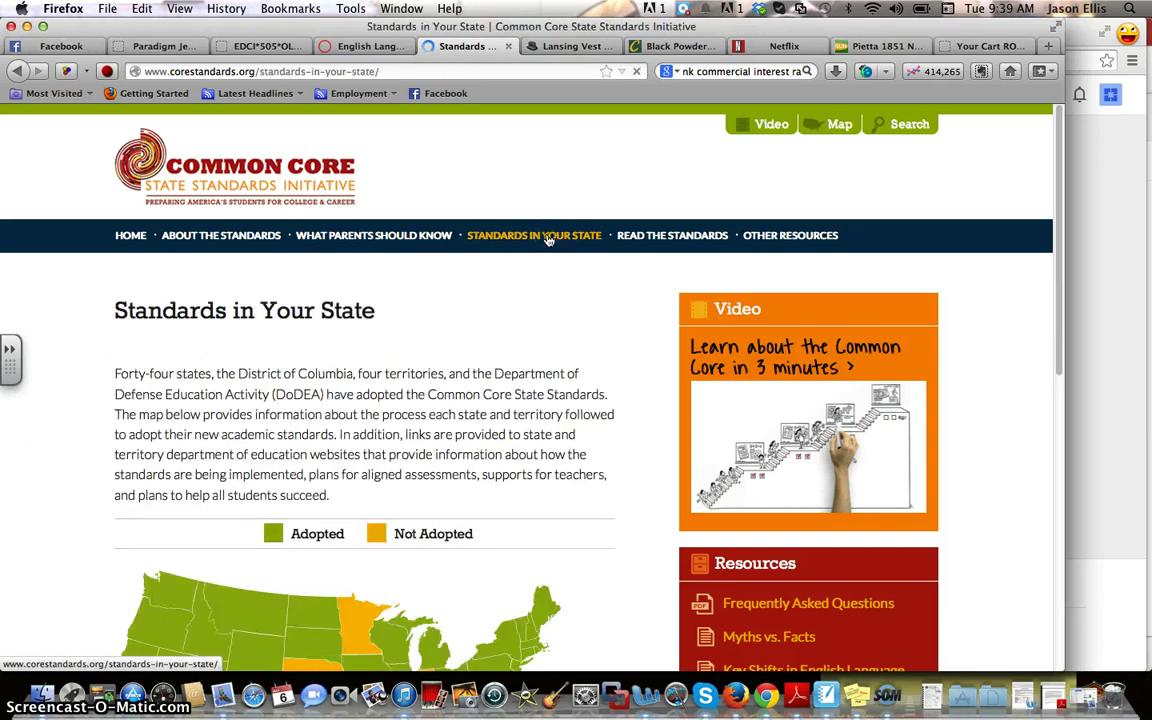
scroll(430, 432, "down", 5)
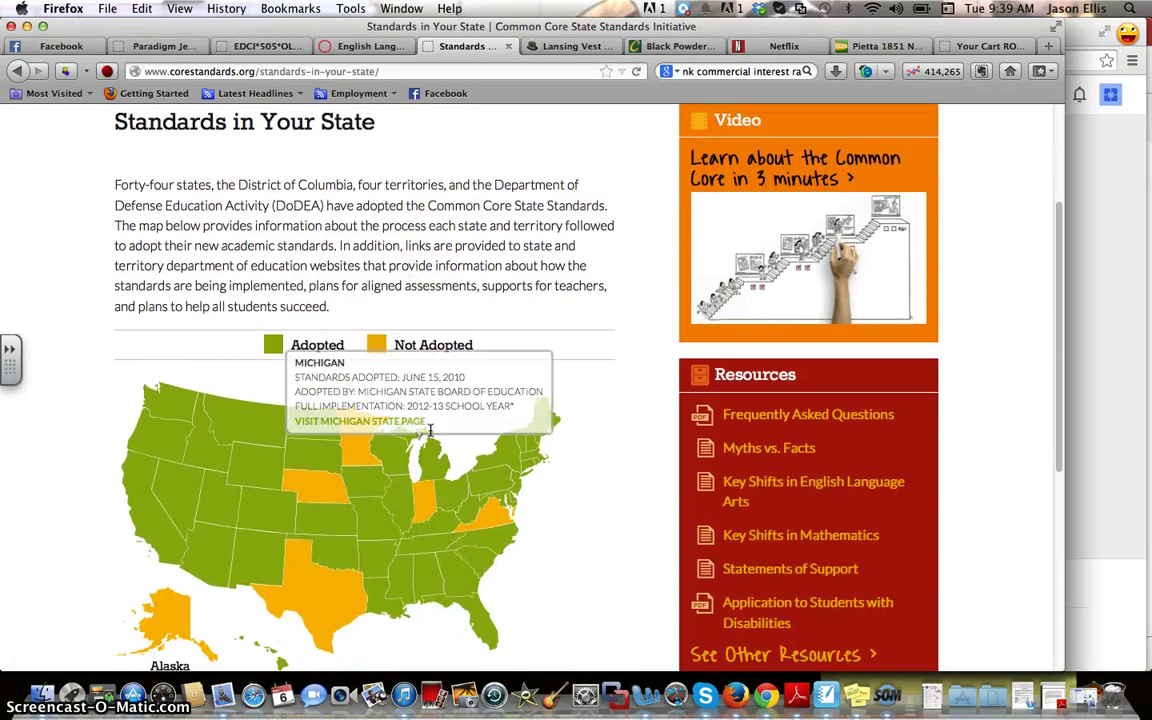
mouse_move(421, 490)
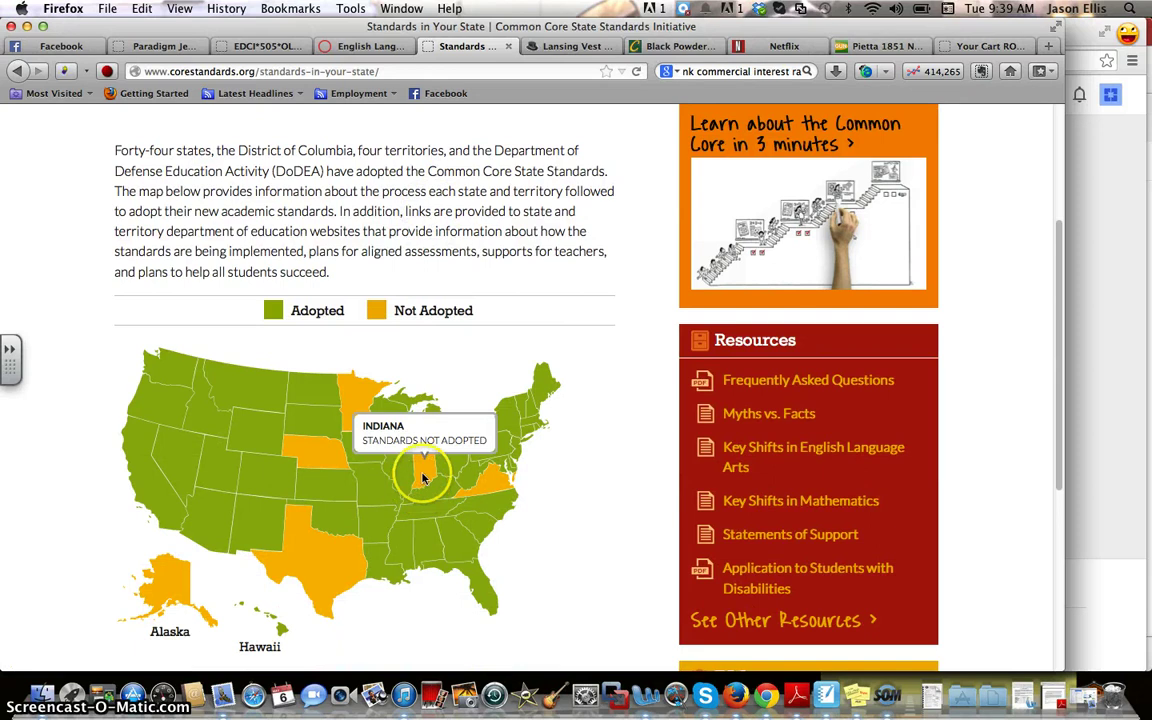
mouse_move(445, 464)
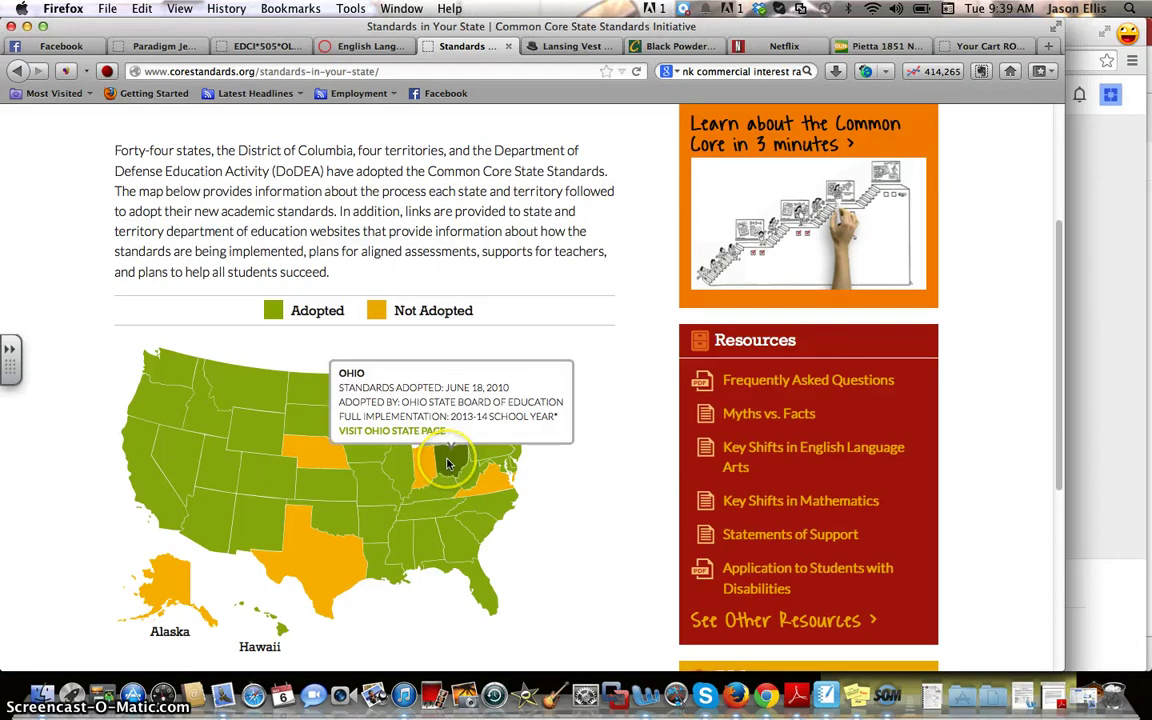
left_click(424, 431)
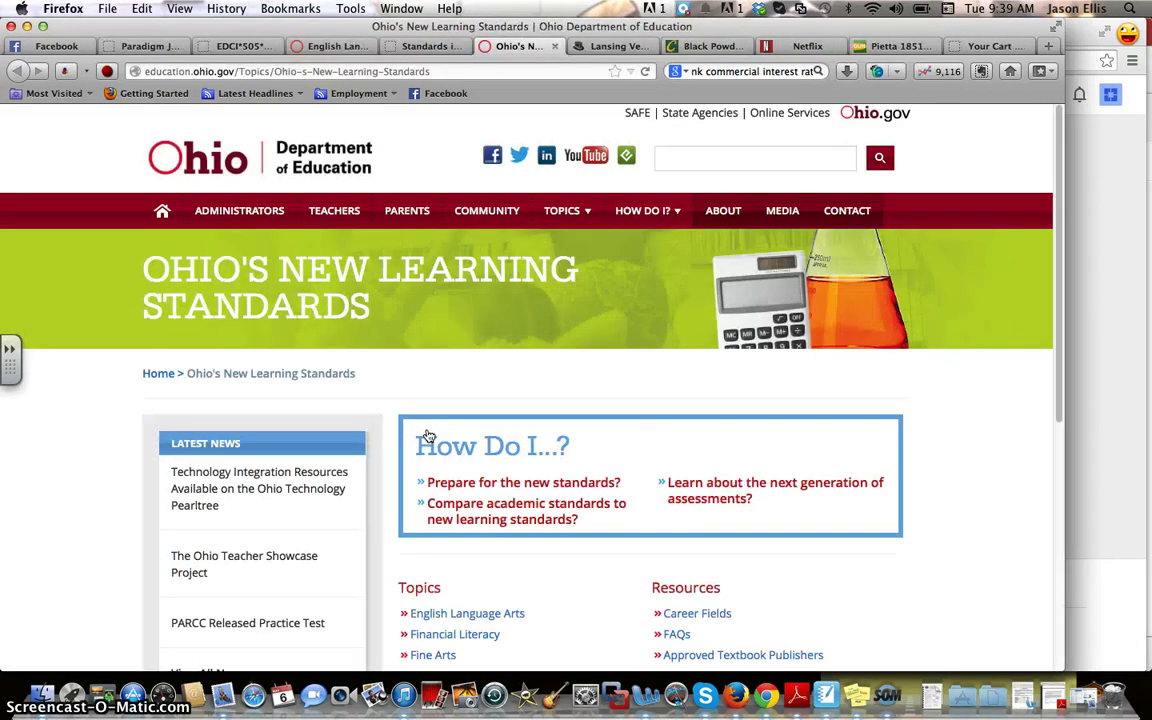
- Open the English Language Arts topic on the Ohio page and follow its English Language Arts Website link
scroll(969, 418, "down", 5)
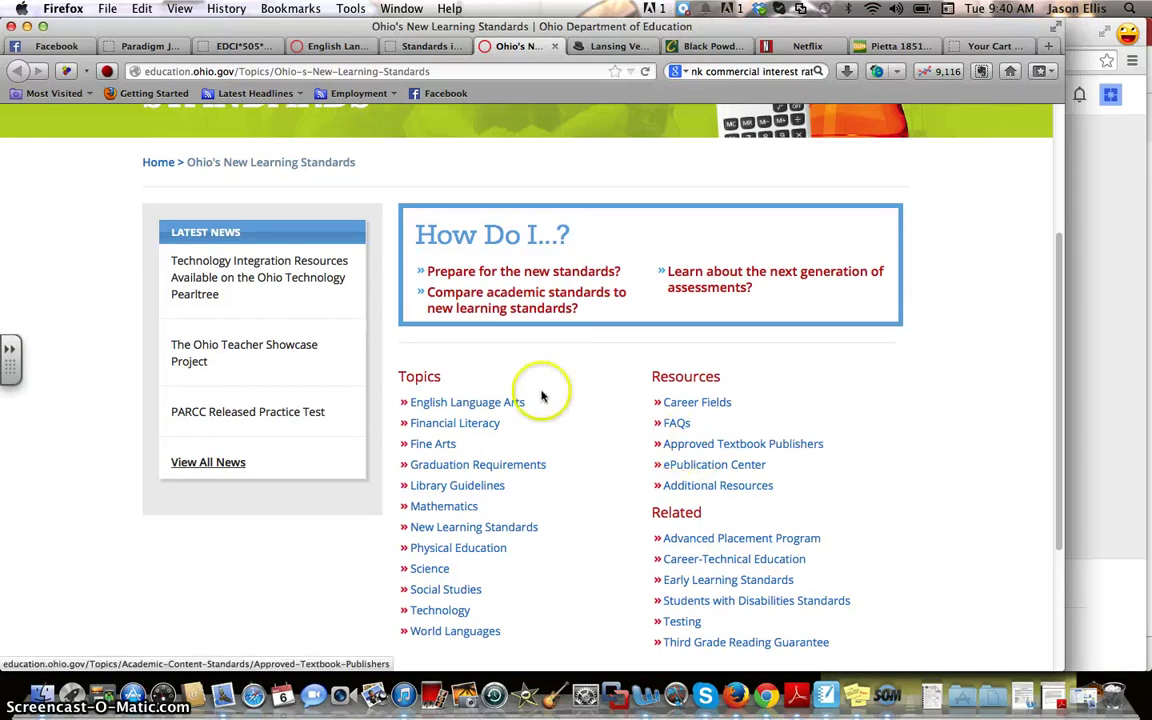
left_click(488, 405)
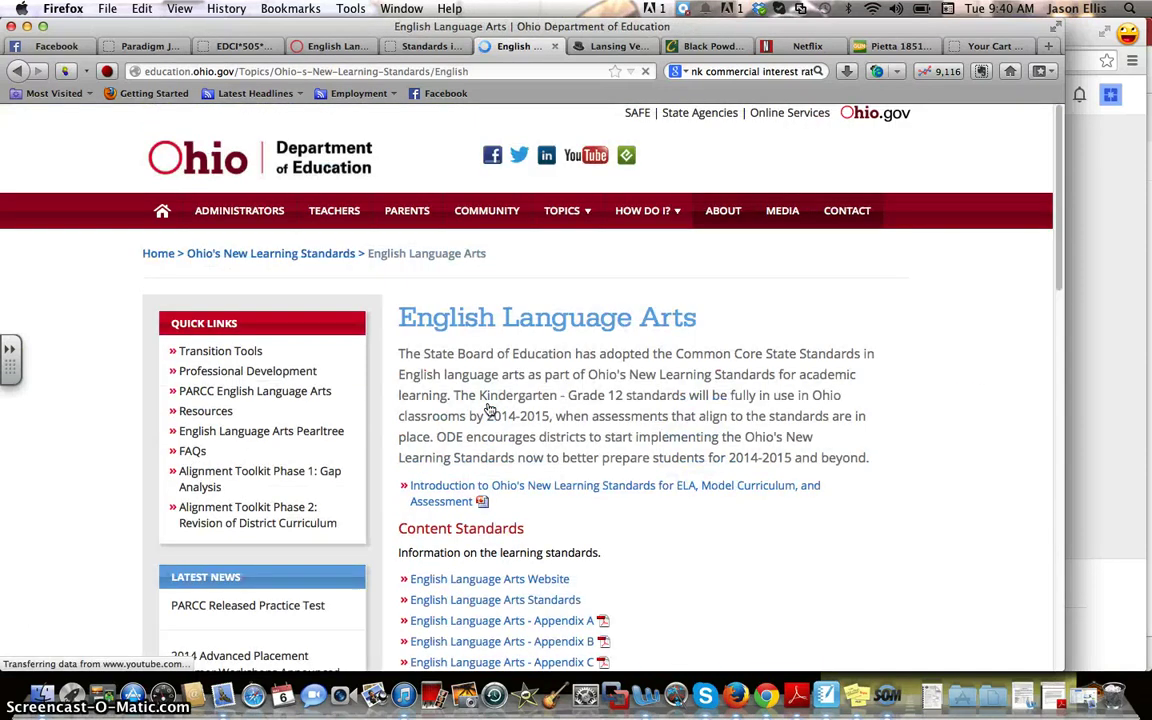
scroll(779, 460, "down", 1)
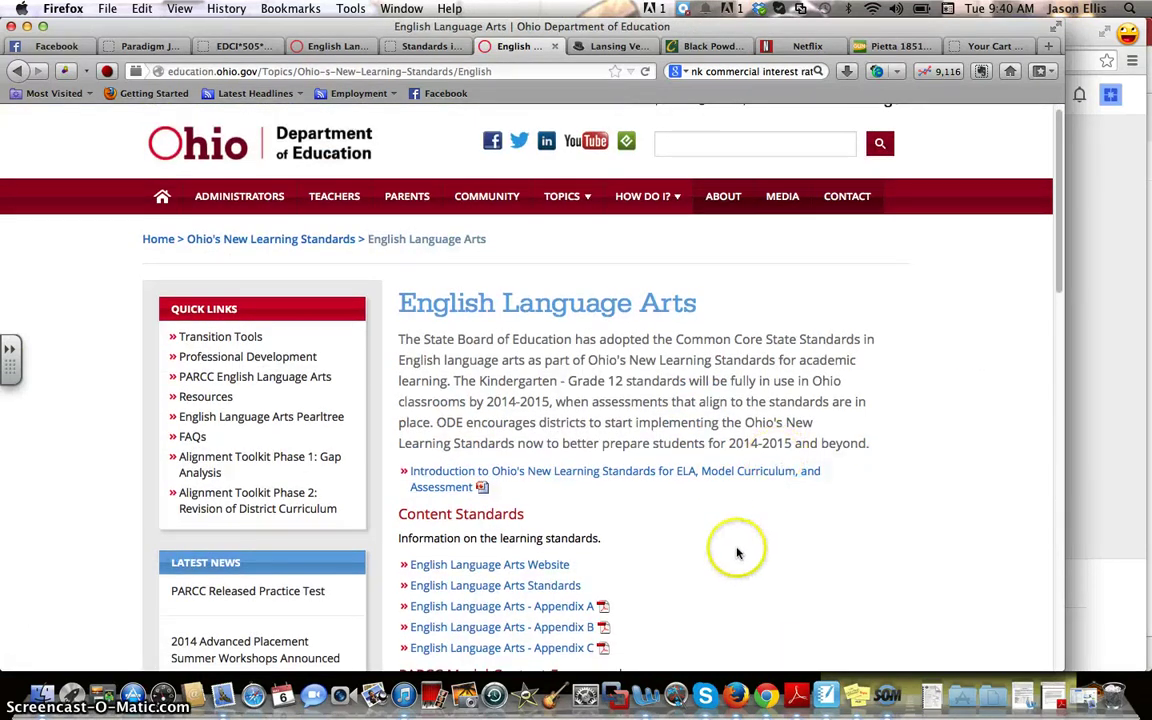
scroll(735, 550, "down", 2)
scroll(737, 550, "down", 1)
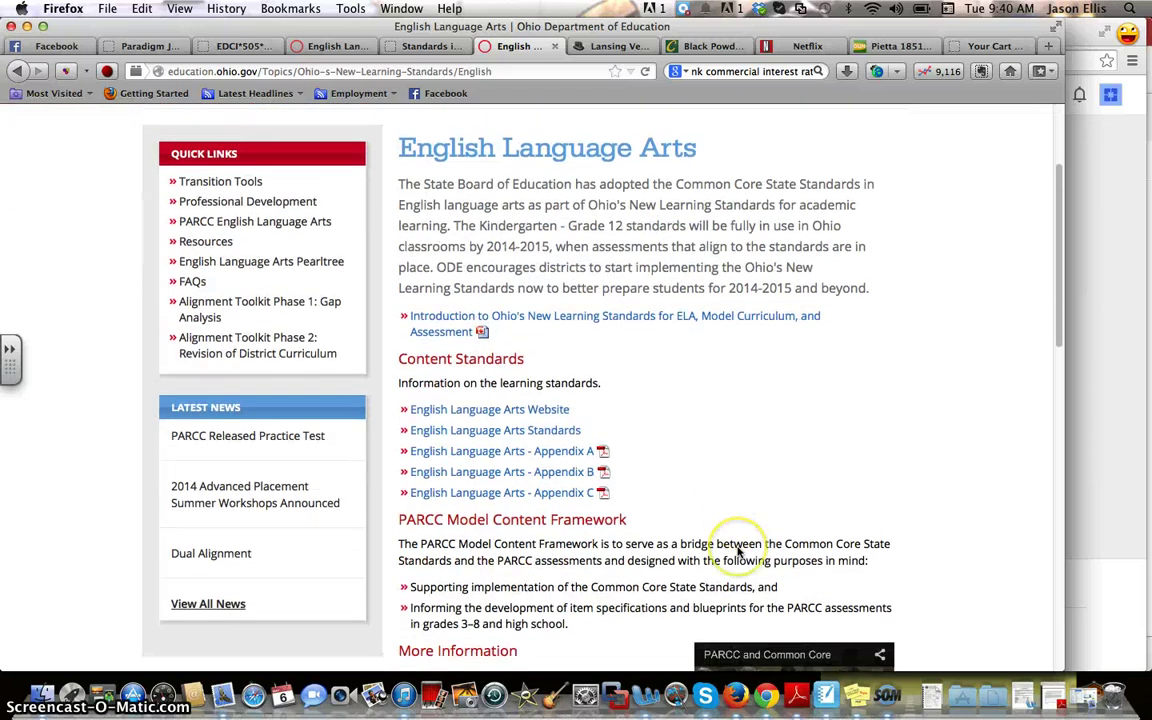
left_click(548, 411)
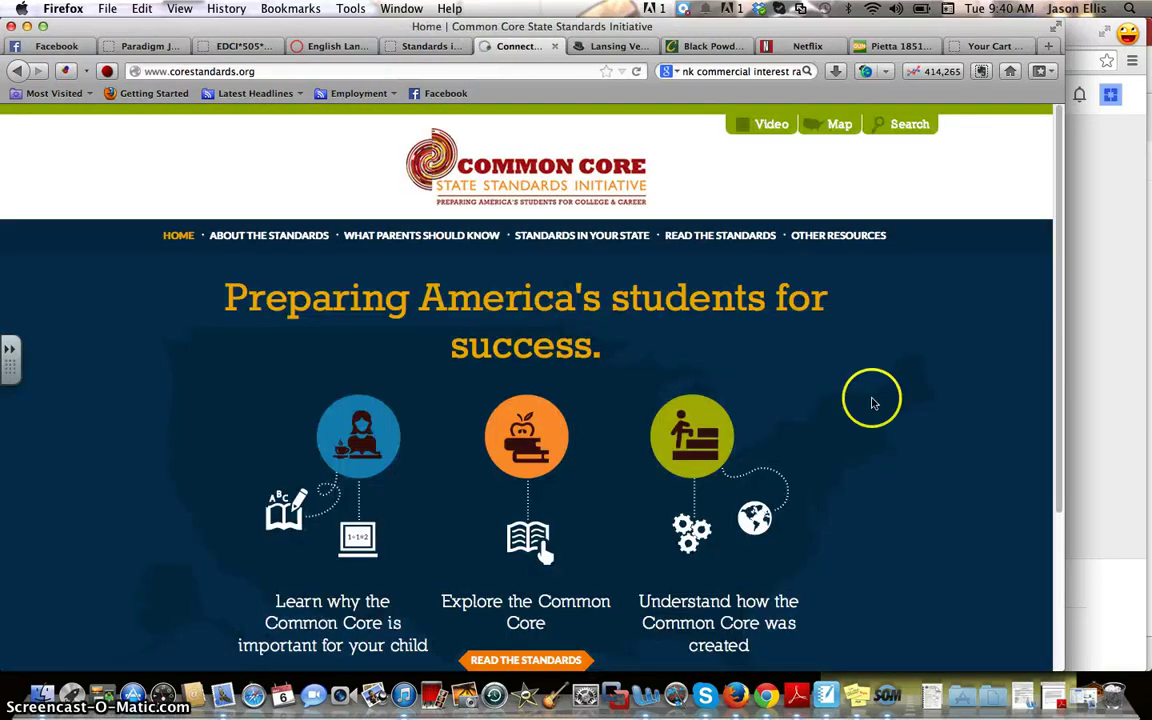
- Open Read the Standards from the Common Core home page, review it, and go to the English Language Arts/Literacy Standards
scroll(908, 387, "down", 3)
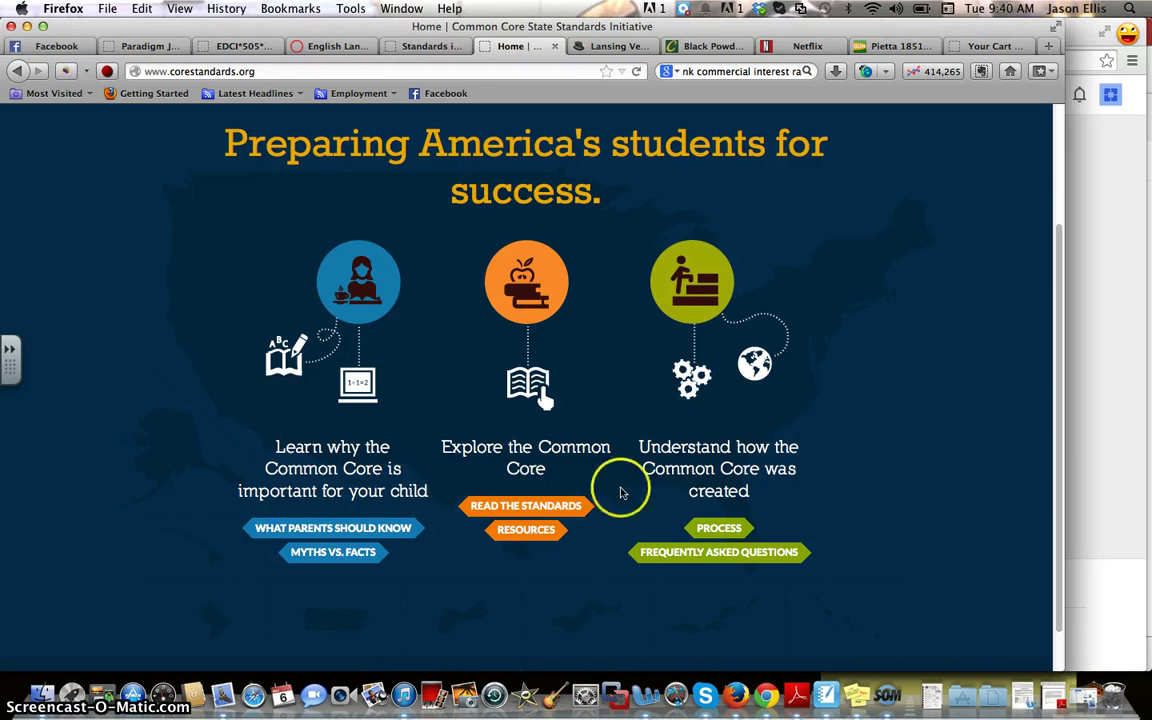
left_click(549, 509)
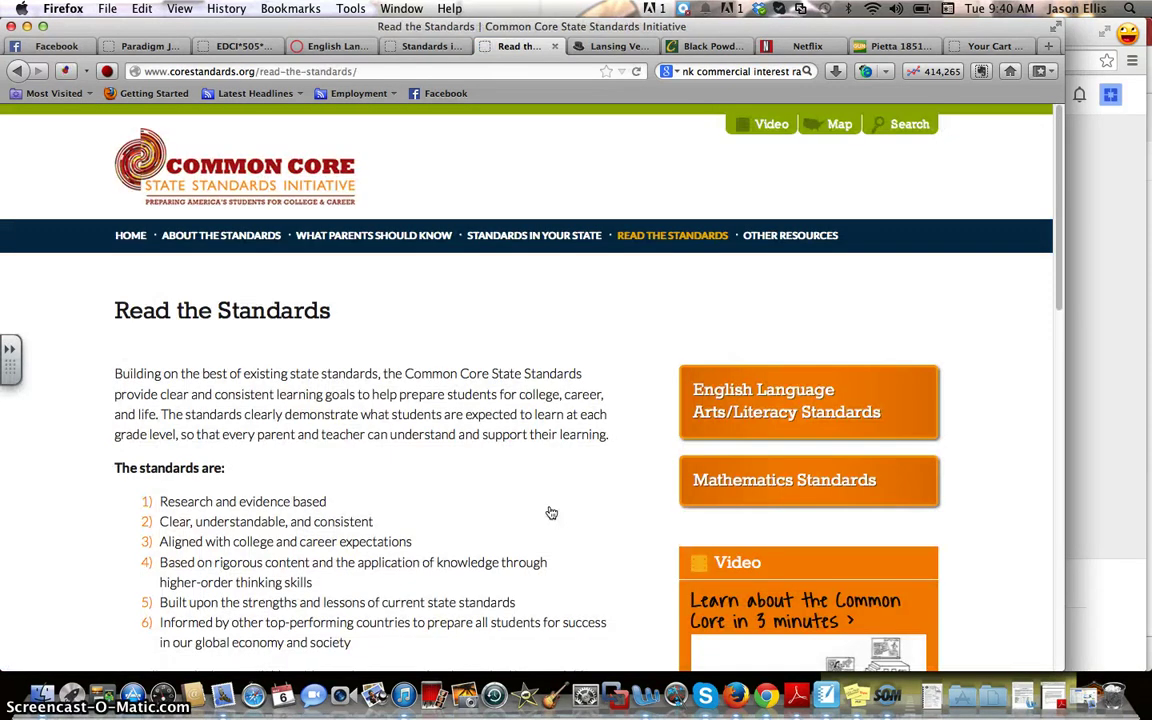
scroll(584, 355, "down", 4)
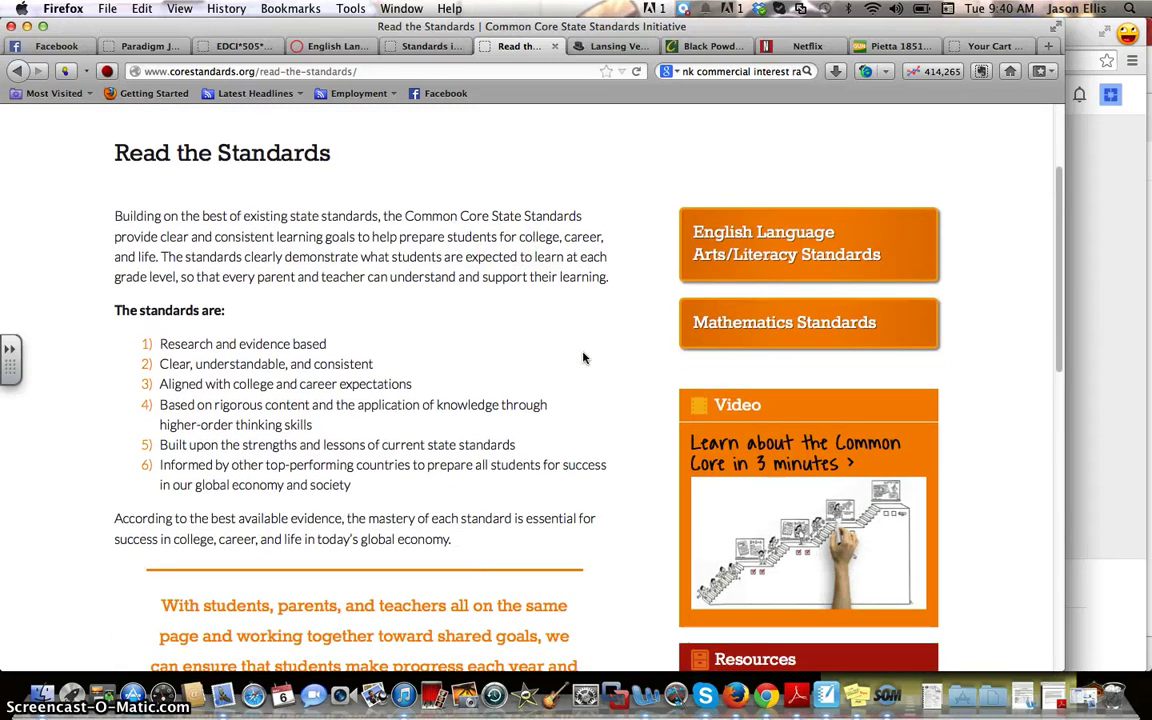
scroll(584, 357, "down", 4)
scroll(584, 357, "down", 3)
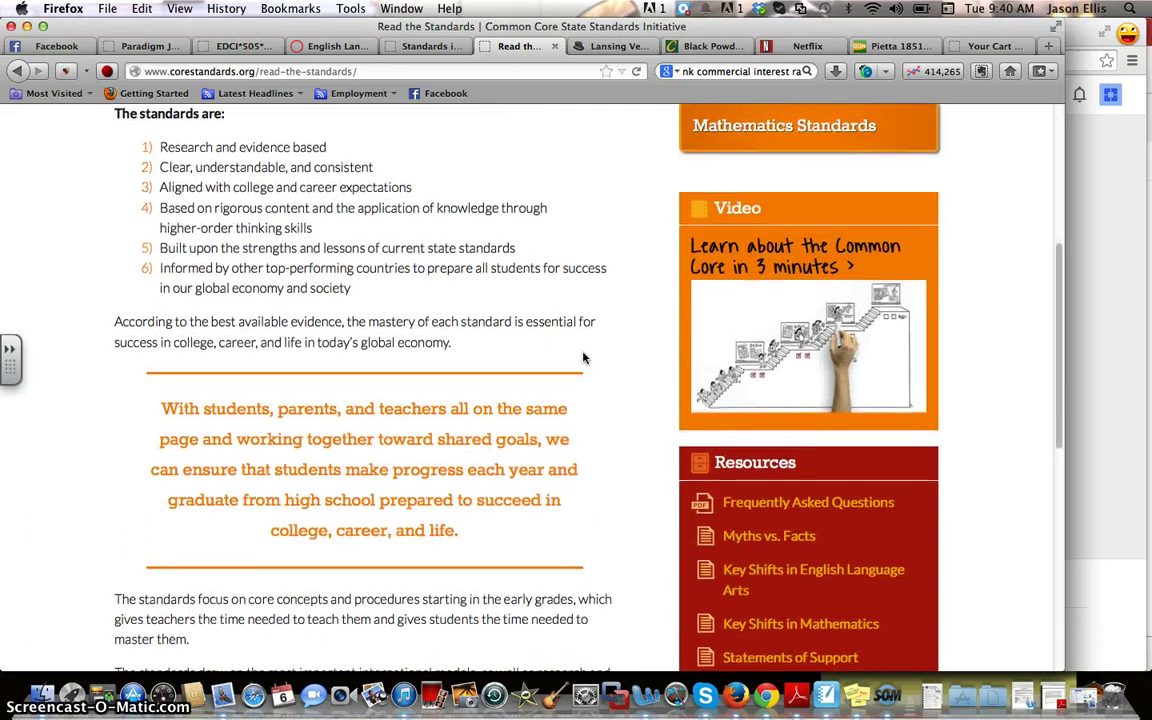
scroll(584, 357, "down", 6)
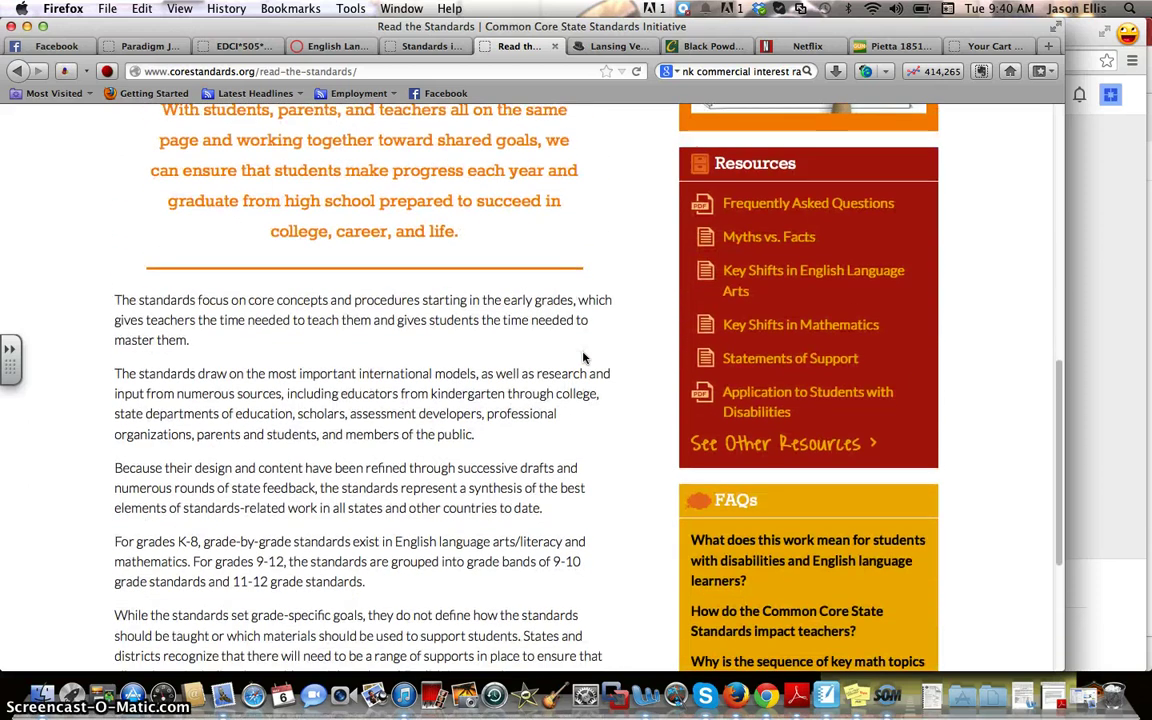
scroll(584, 357, "up", 12)
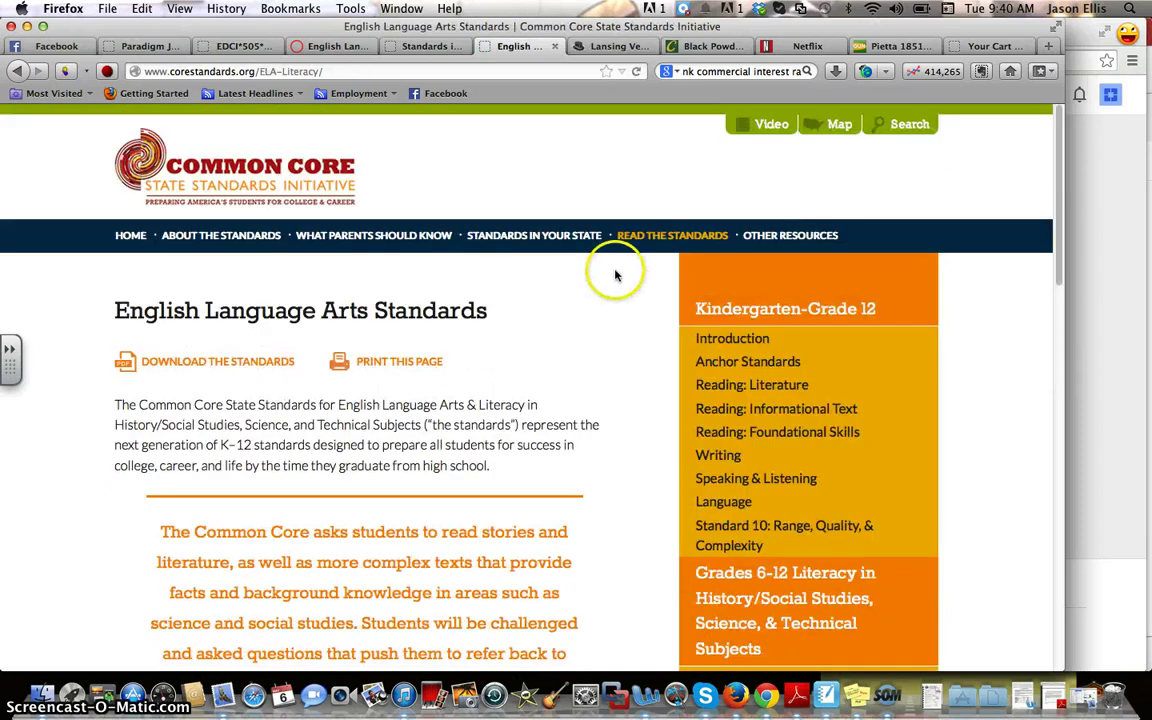
- Open the downloadable English Language Arts standards PDF and jump to Speaking and Listening Standards 6–12 from its table of contents
scroll(612, 393, "down", 2)
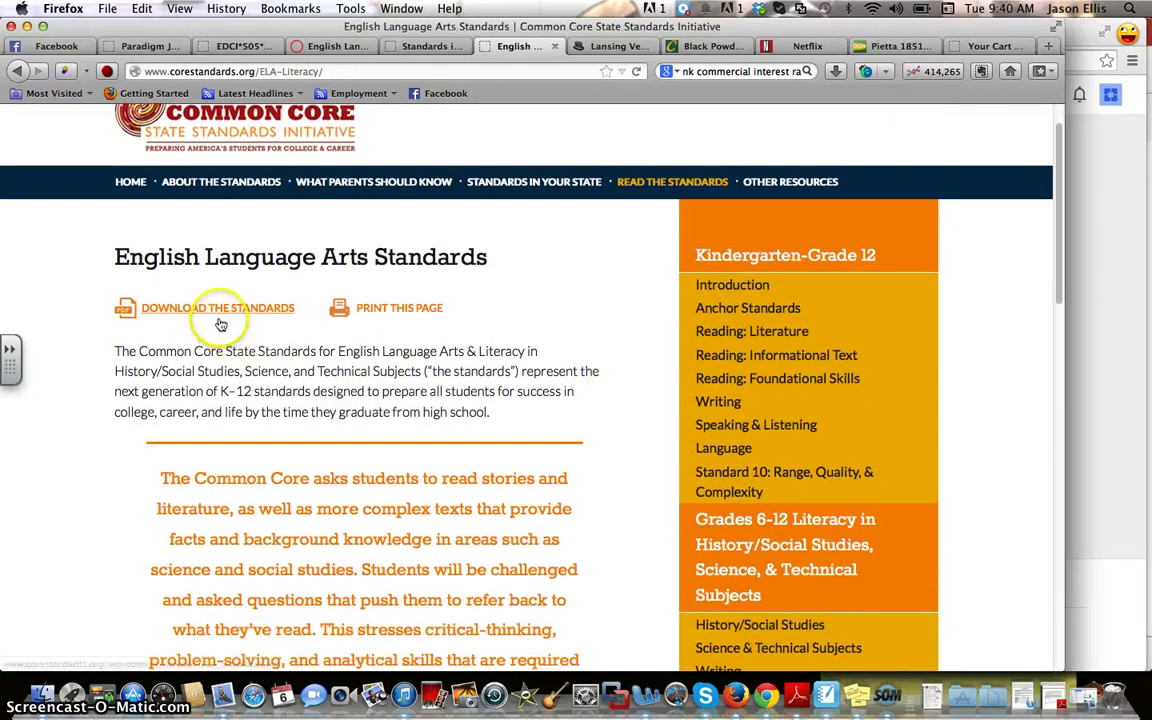
left_click(218, 316)
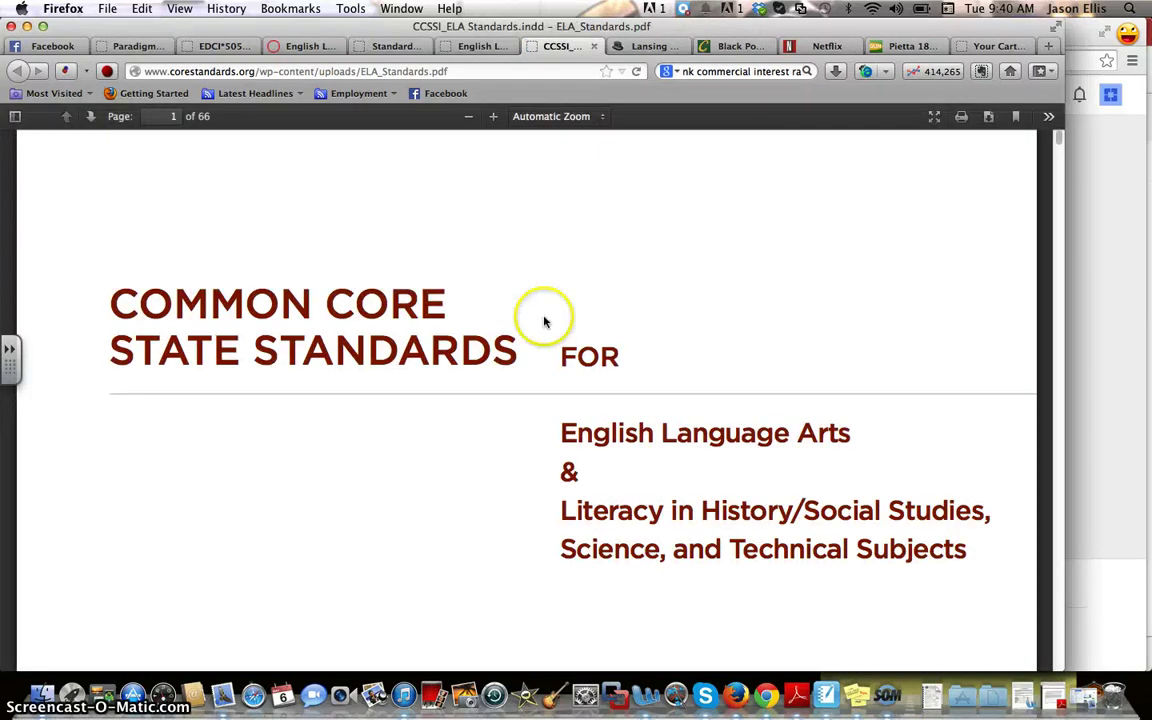
scroll(782, 360, "down", 4)
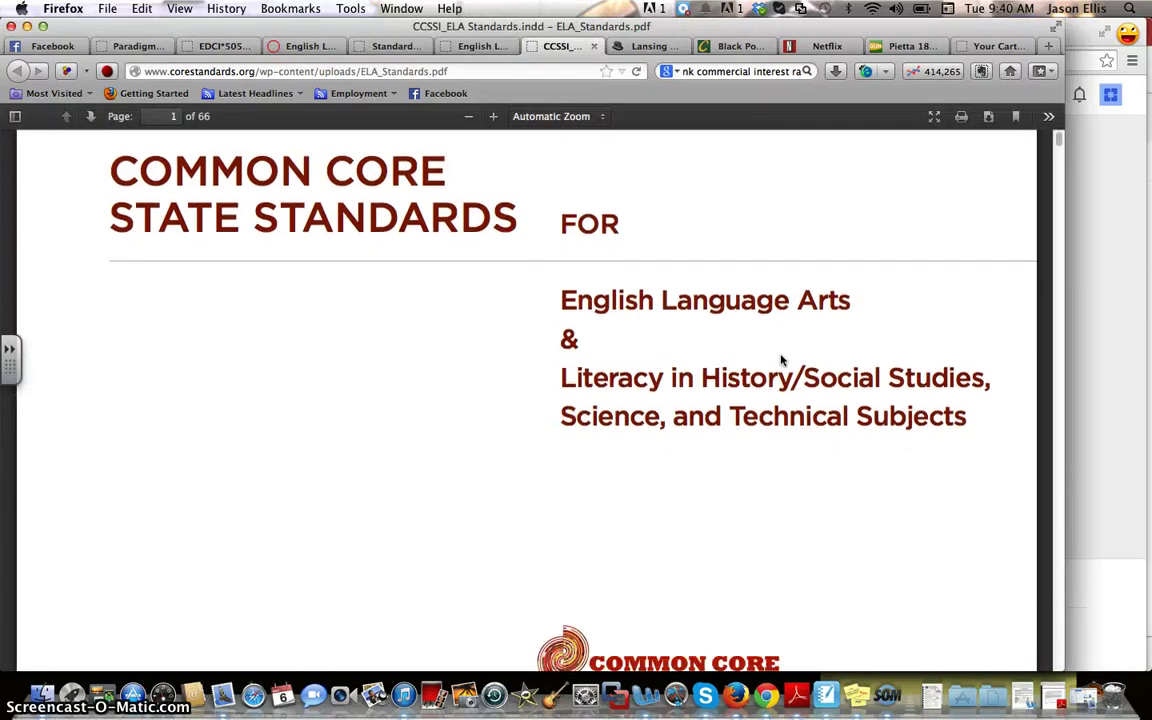
scroll(770, 372, "down", 10)
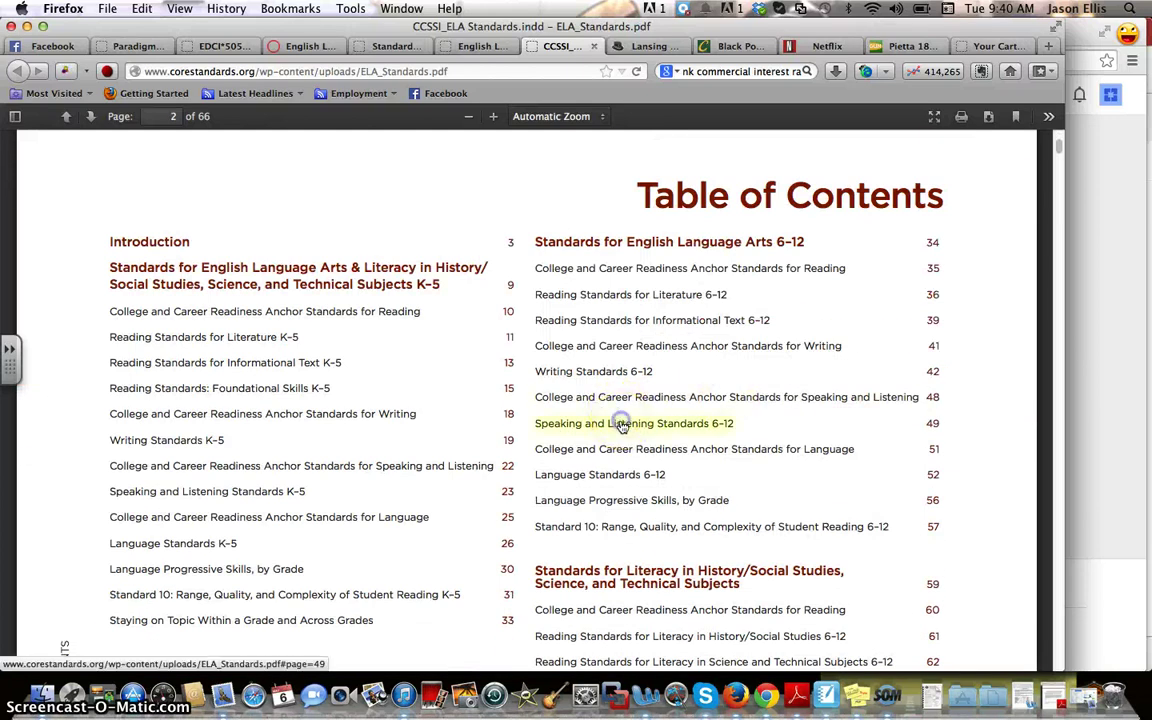
left_click(628, 421)
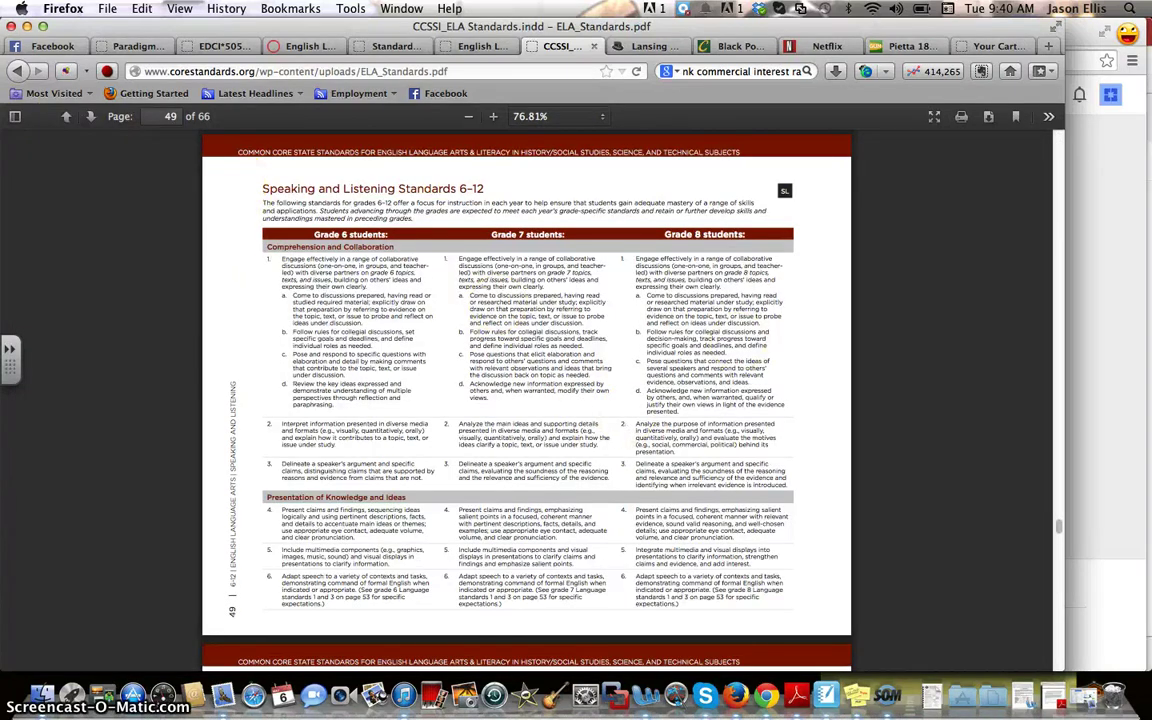
- Return from the Speaking and Listening Standards to the PDF's table of contents
left_click(17, 71)
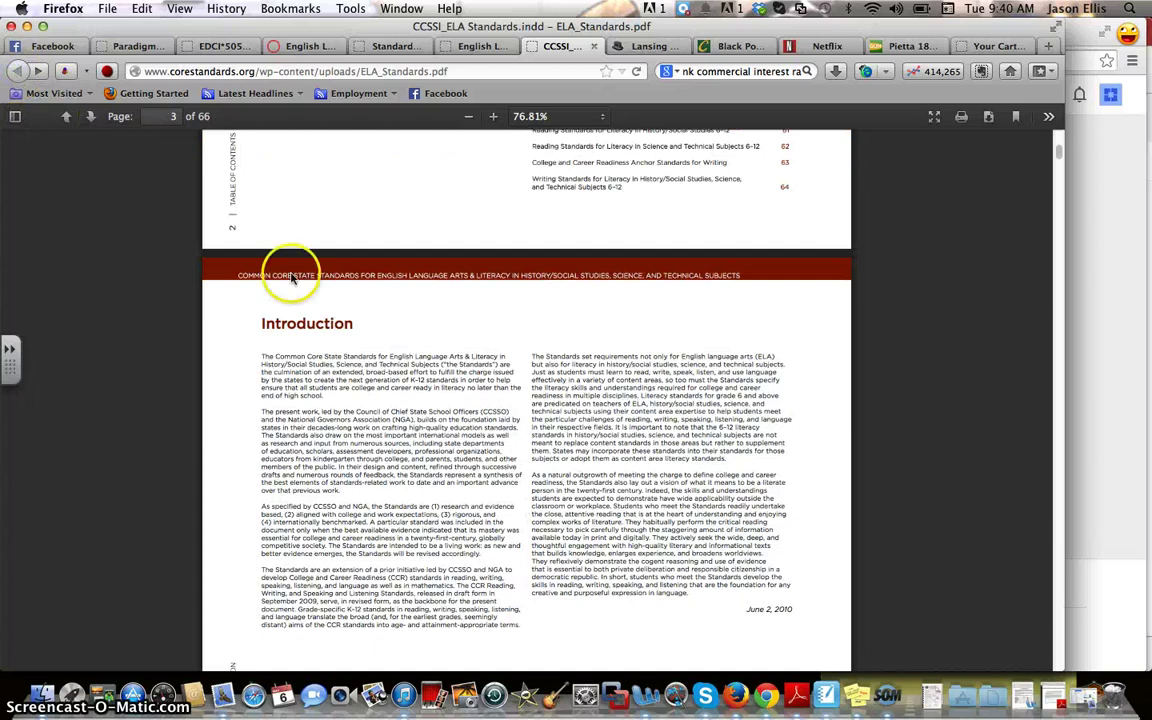
scroll(581, 268, "up", 2)
scroll(581, 268, "up", 3)
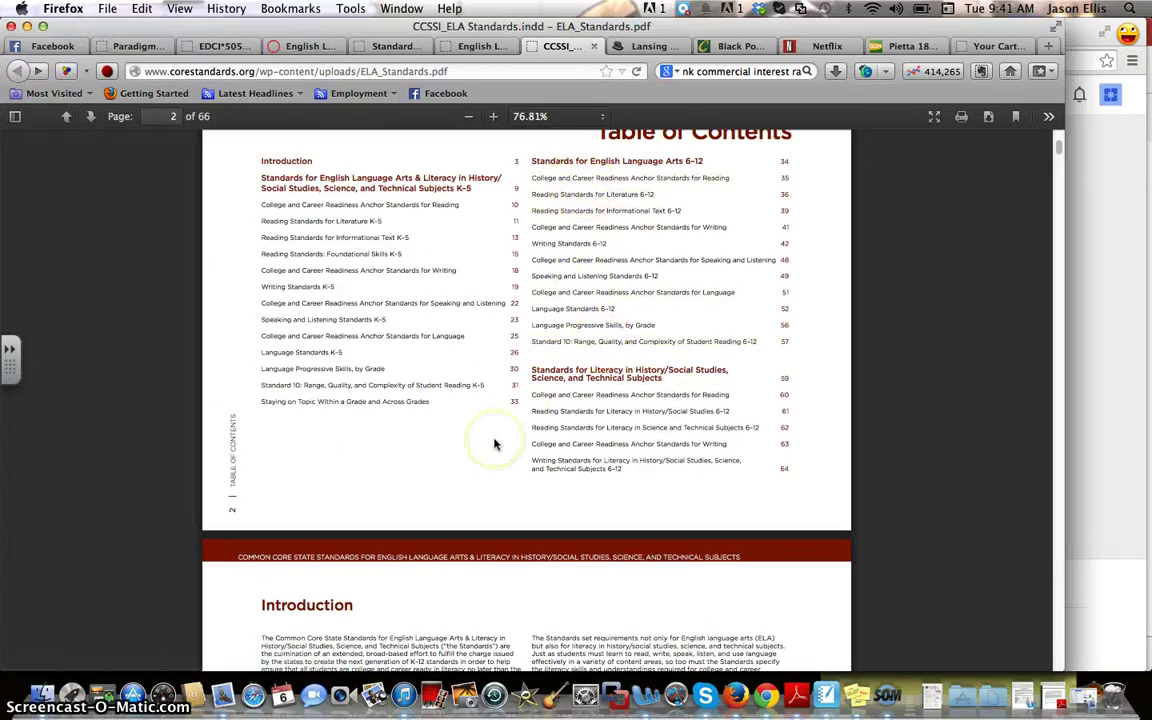
- Go through the PDF's introduction and anchor standards to the Reading Standards for Literature K–5 table covering Kindergarten to Grade 2
scroll(494, 444, "down", 15)
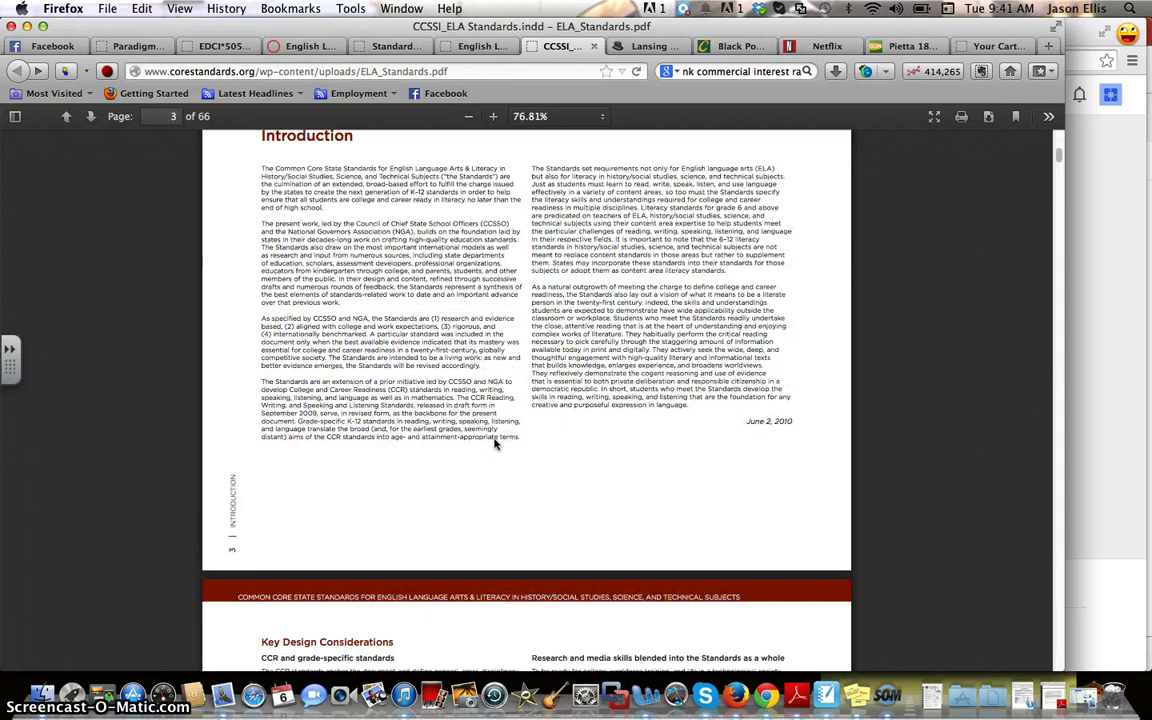
scroll(494, 444, "down", 3)
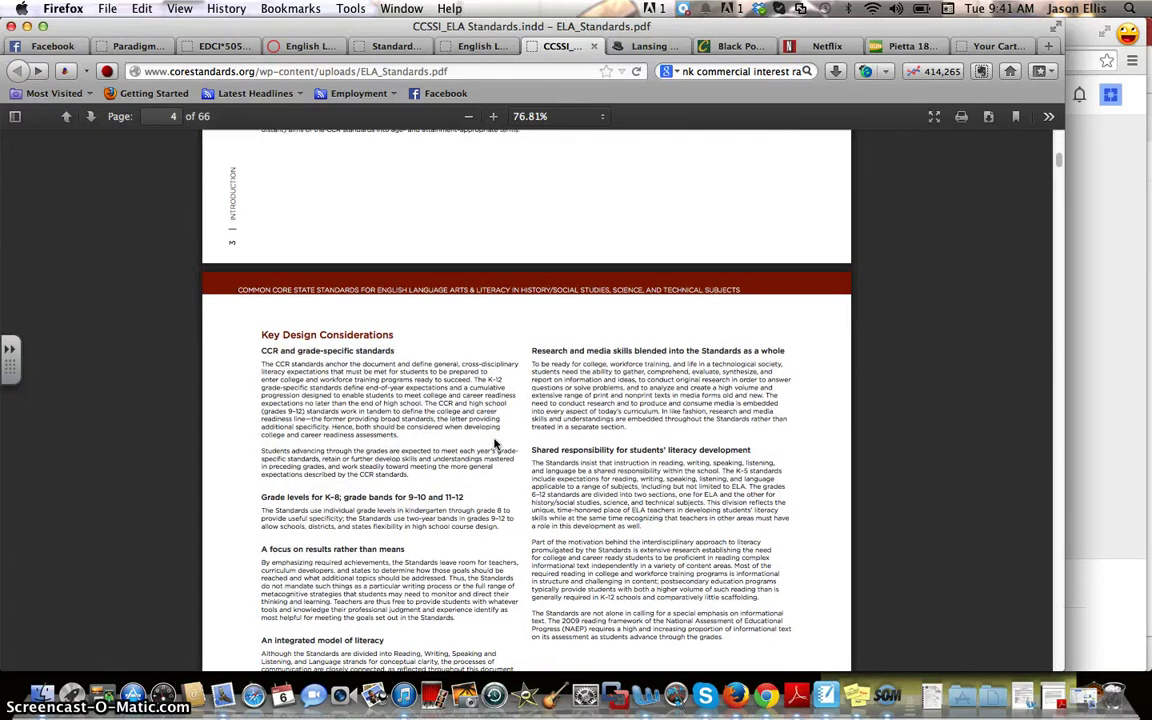
scroll(494, 444, "down", 20)
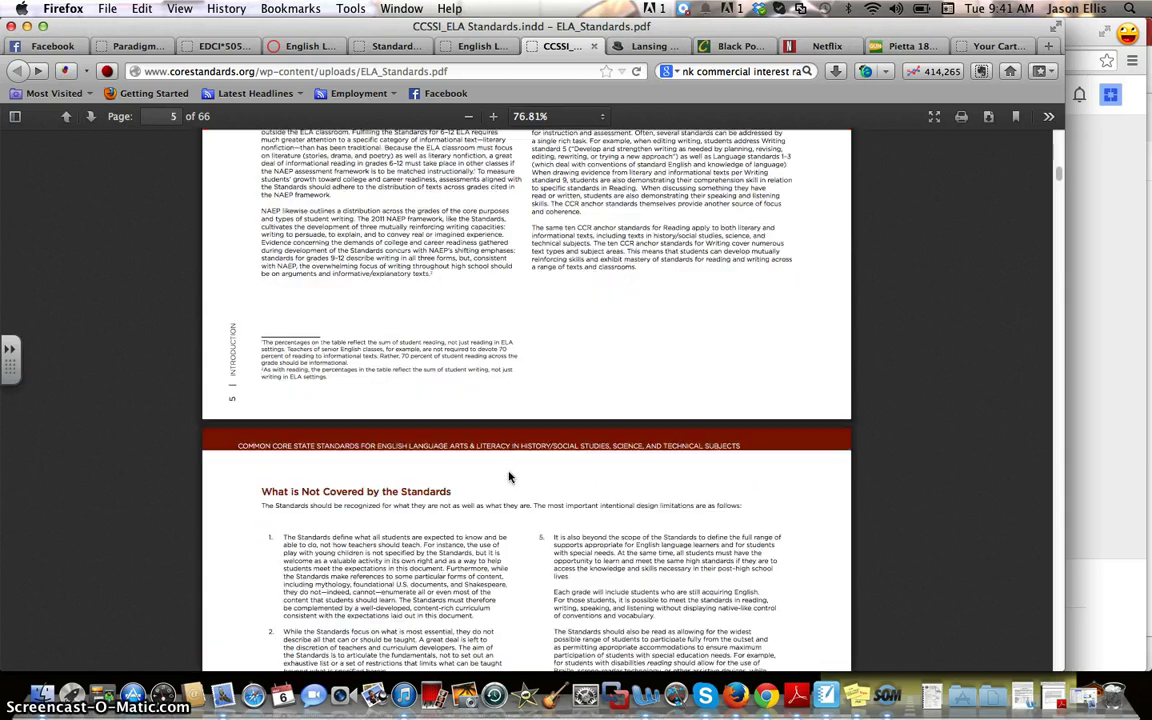
scroll(508, 477, "down", 20)
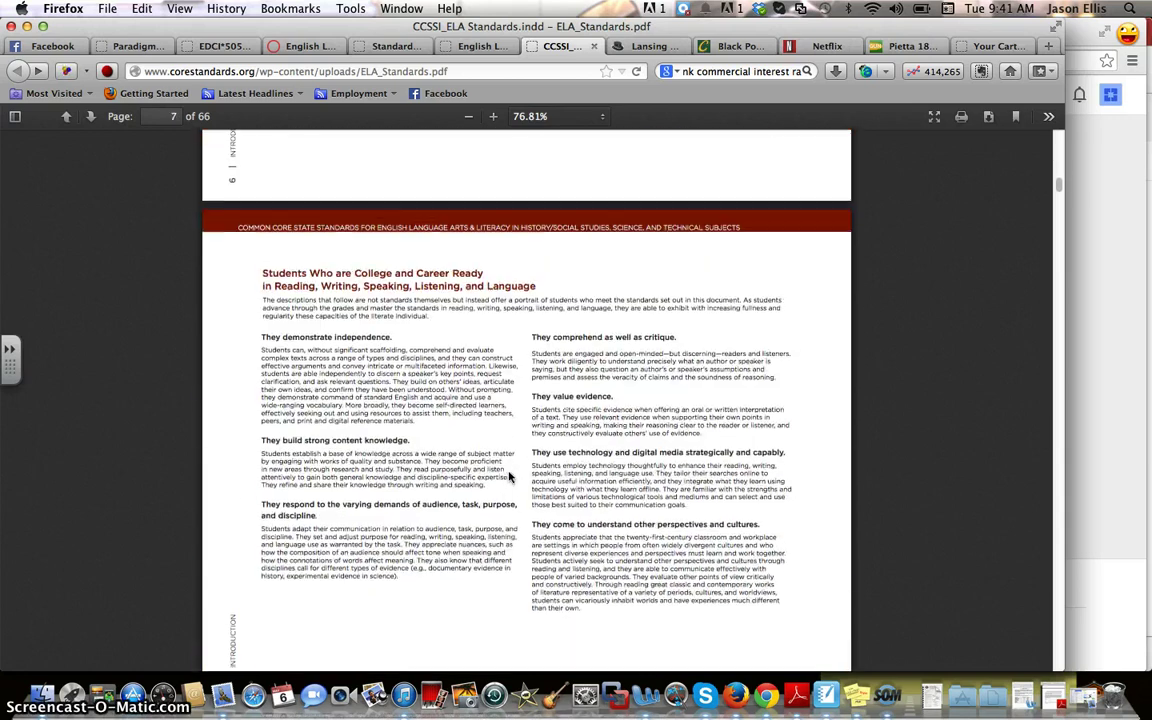
scroll(508, 477, "down", 20)
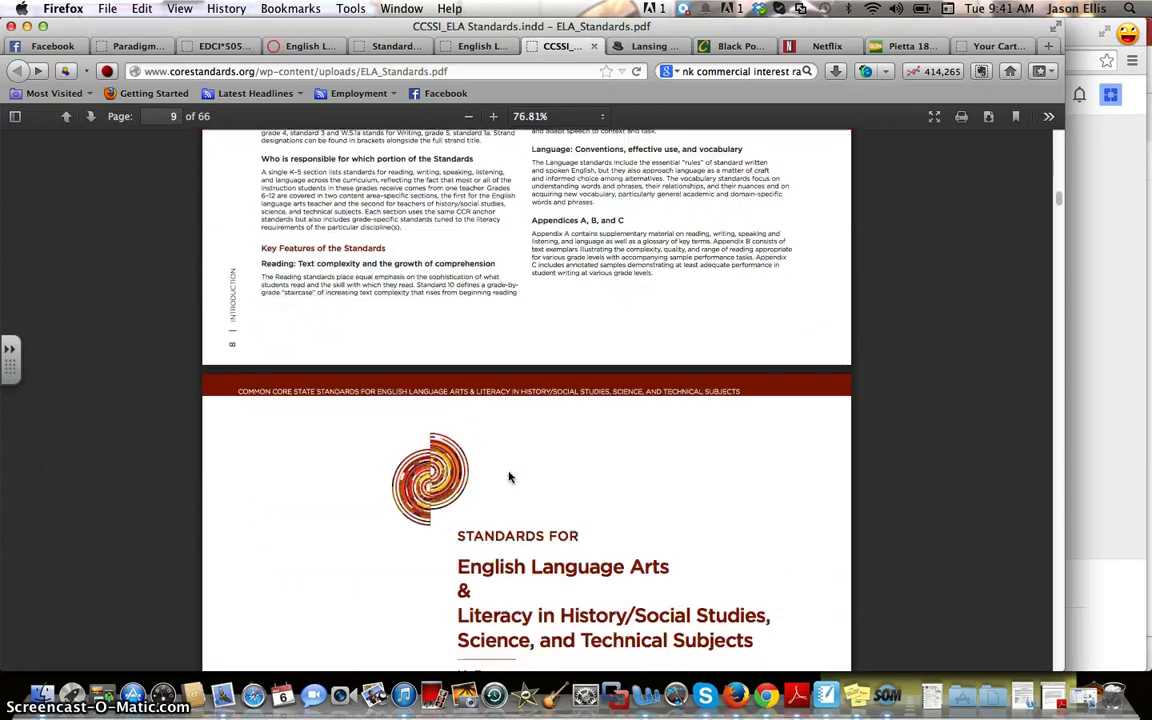
scroll(508, 477, "down", 6)
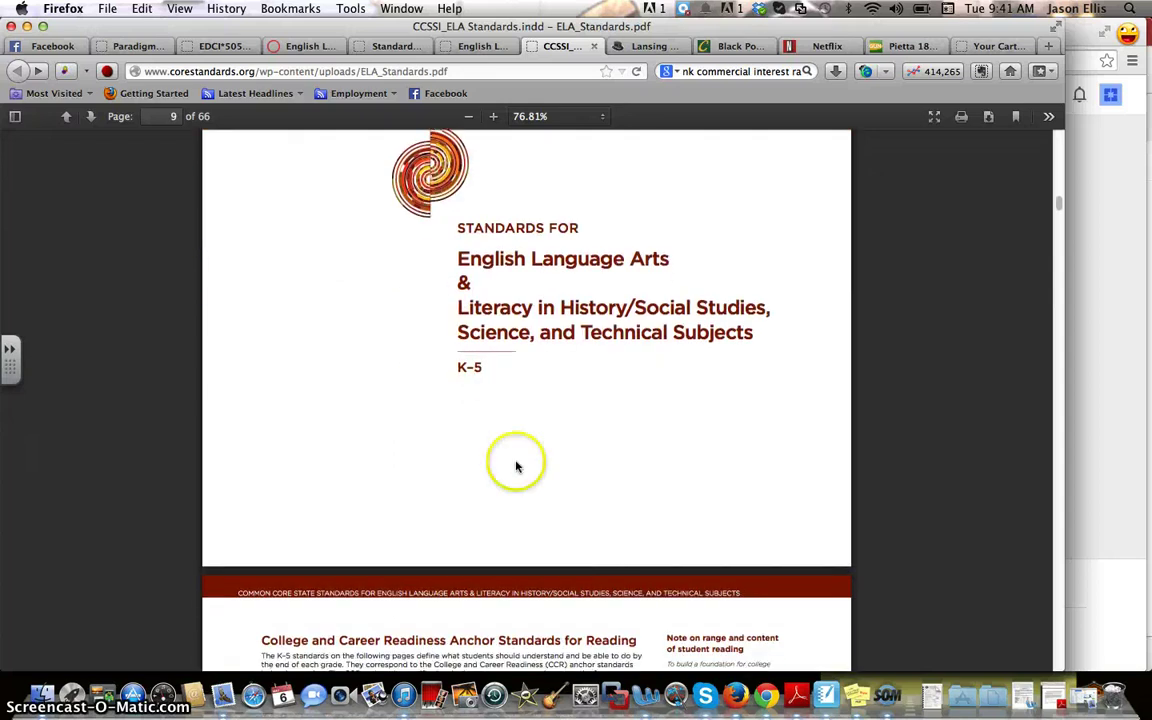
scroll(599, 394, "down", 9)
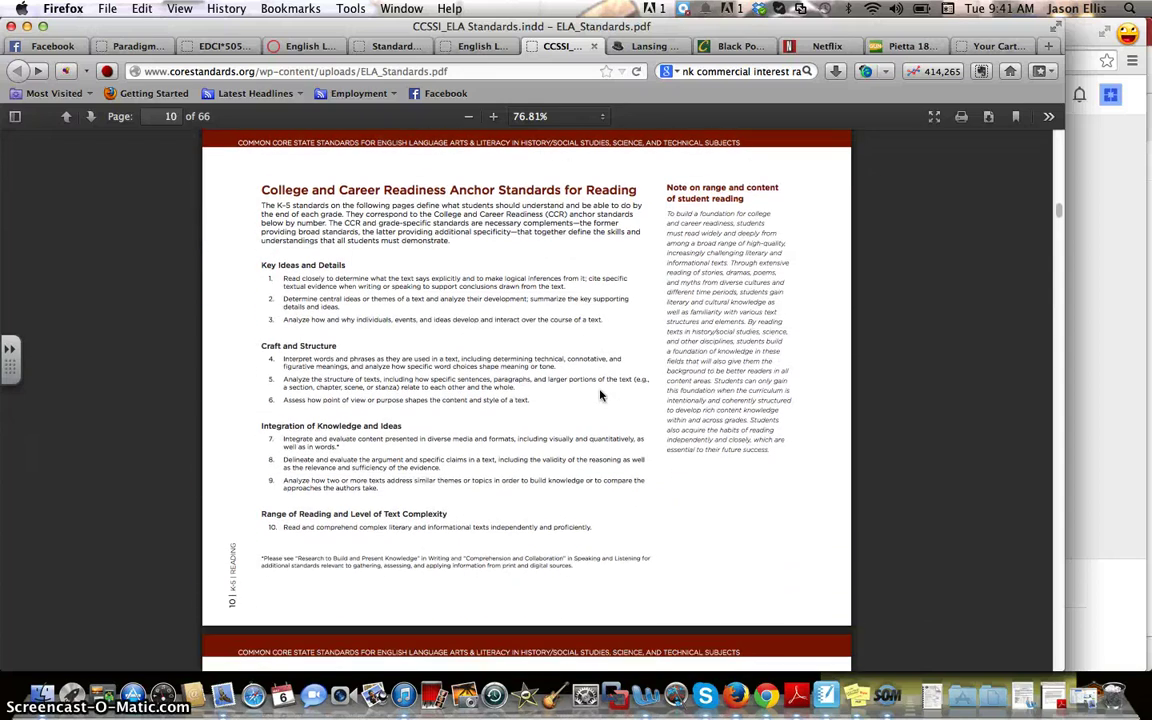
scroll(599, 394, "down", 1)
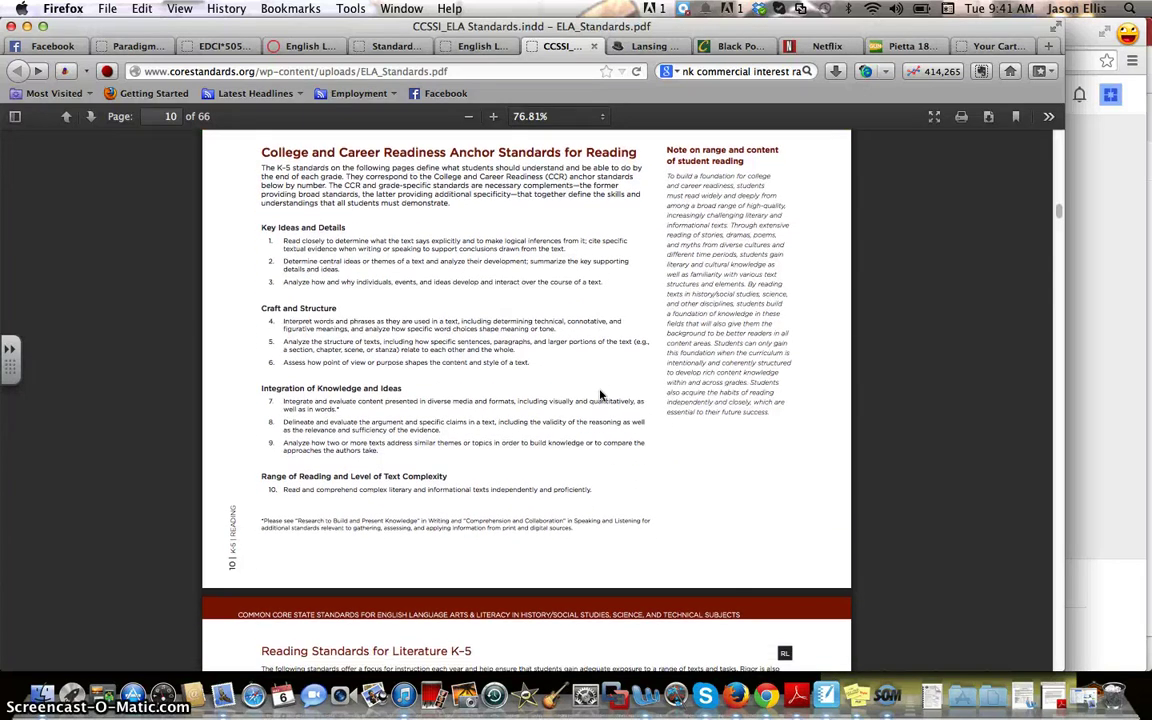
scroll(600, 395, "down", 9)
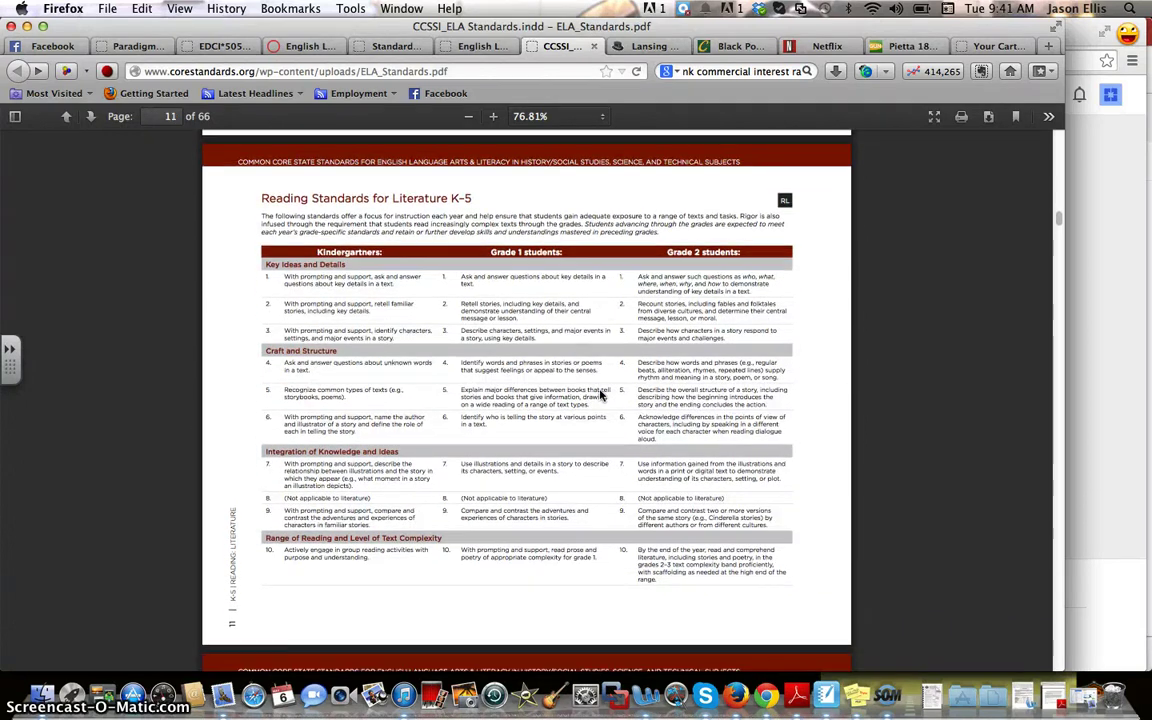
scroll(600, 395, "down", 1)
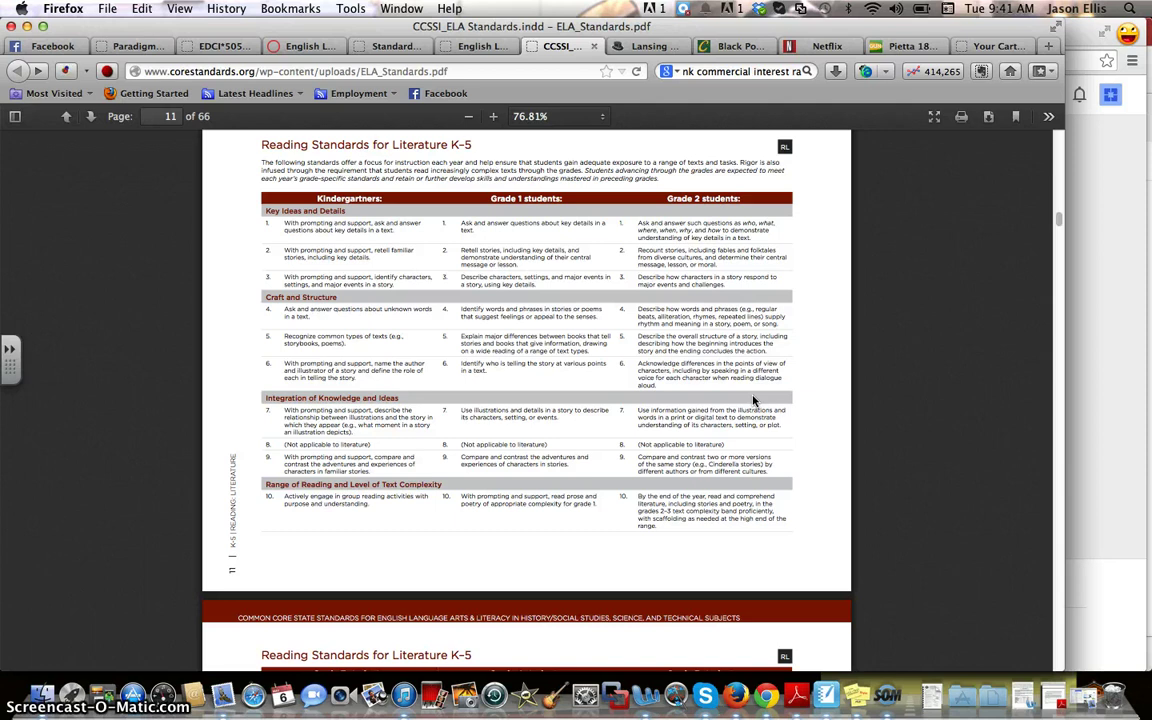
scroll(754, 401, "down", 1)
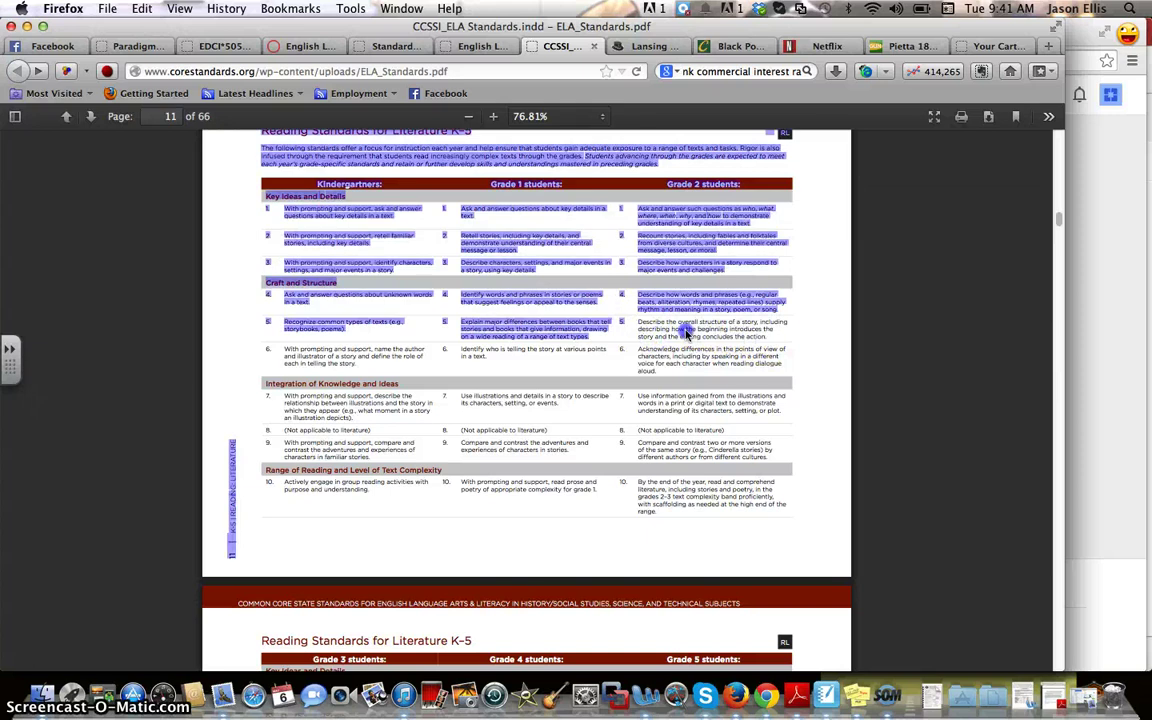
- Copy the Grade 2 Craft and Structure standard 5, beginning "Describe the overall structure of a story"
left_click_drag(692, 334, 735, 343)
triple_click(765, 336)
key("super+c")
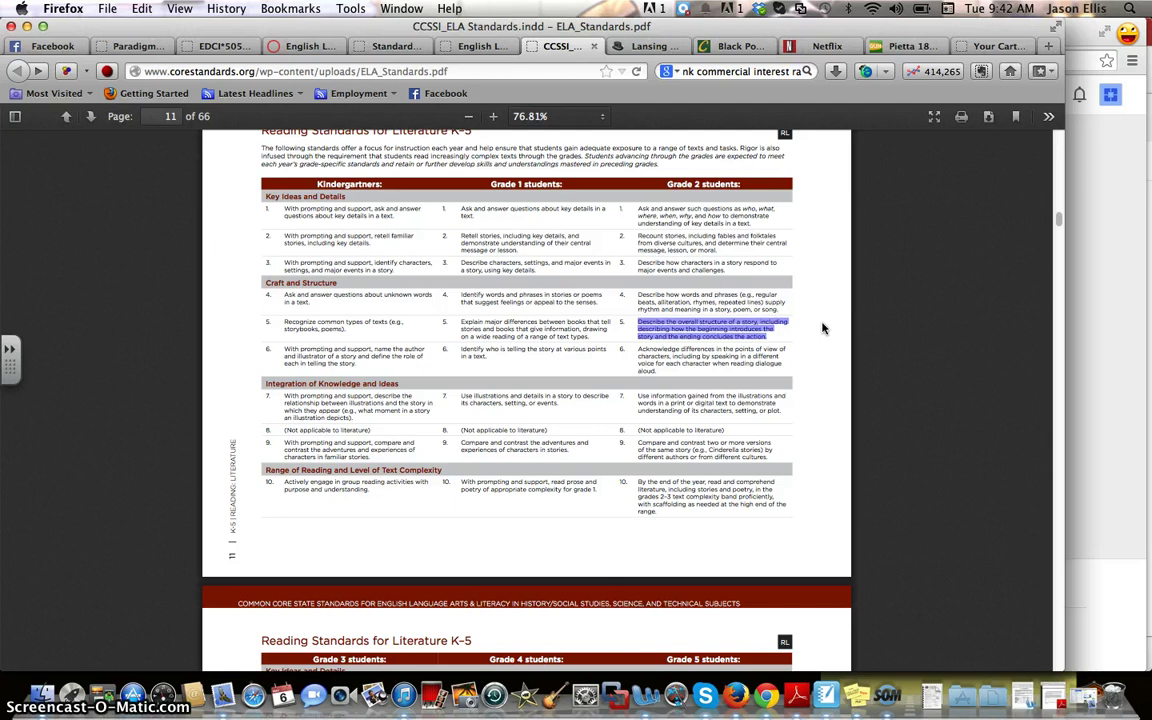
left_click(739, 338)
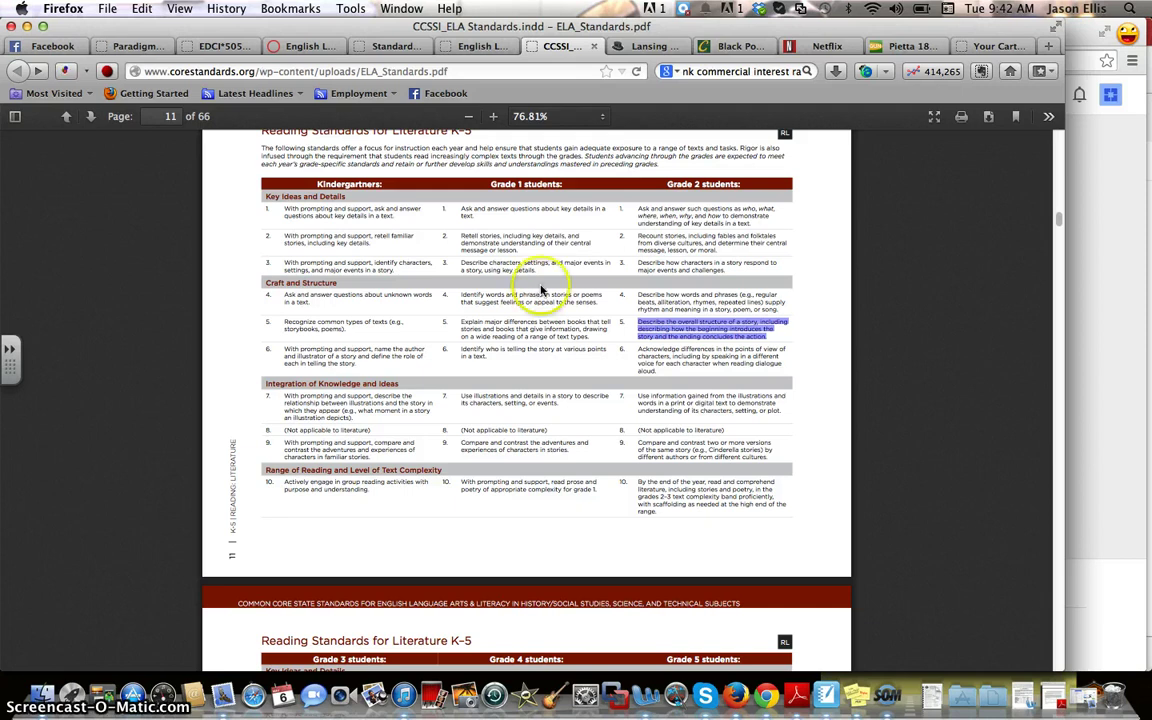
right_click(661, 327)
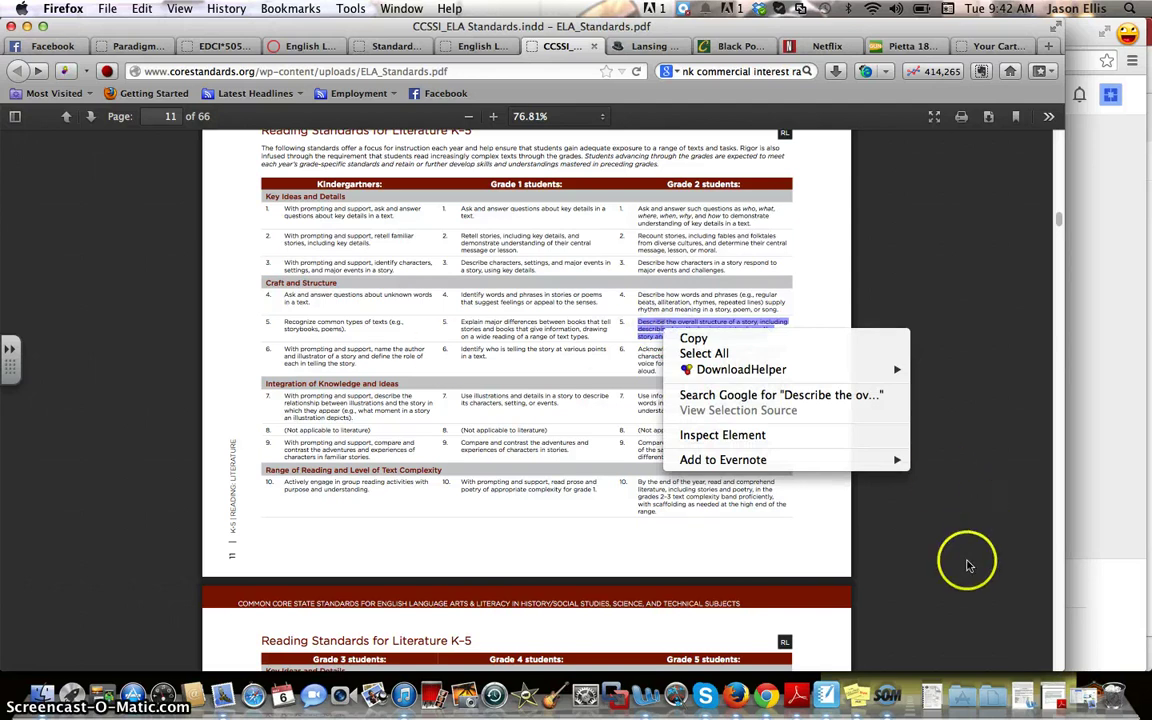
- Switch to SMART Notebook and create a new blank file
left_click(838, 703)
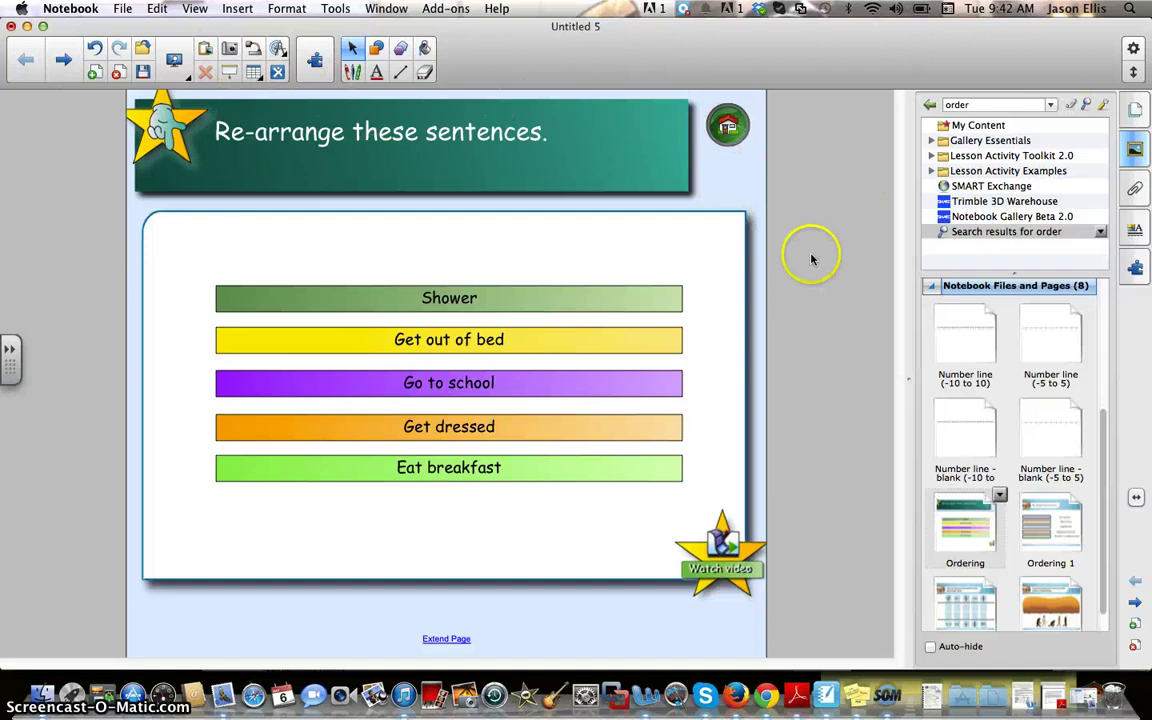
left_click(120, 9)
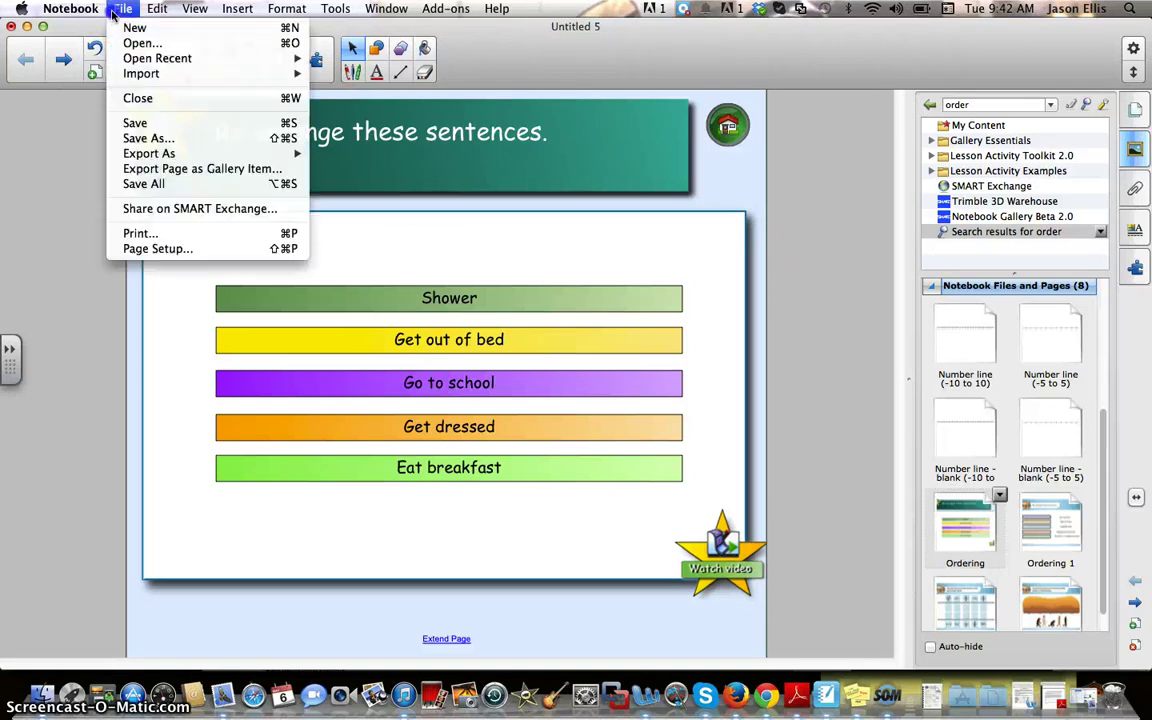
left_click(137, 31)
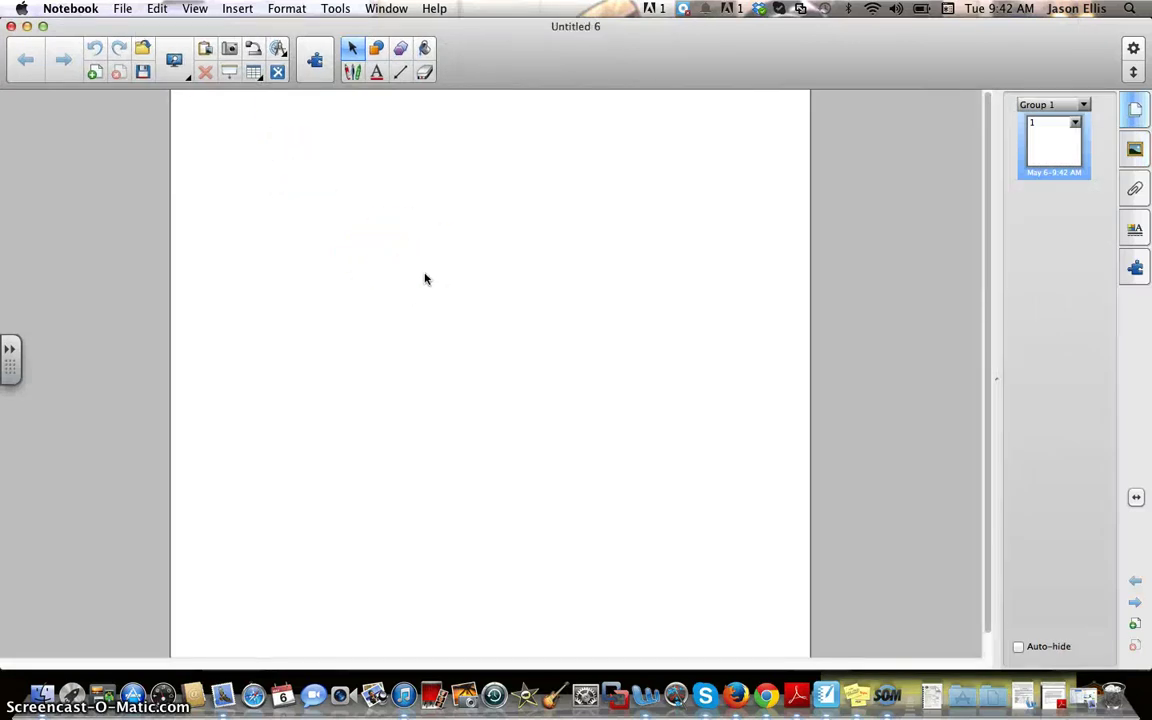
- Paste the copied standard onto the blank page and place it in the upper middle, leaving space above it
left_click(397, 283)
right_click(397, 284)
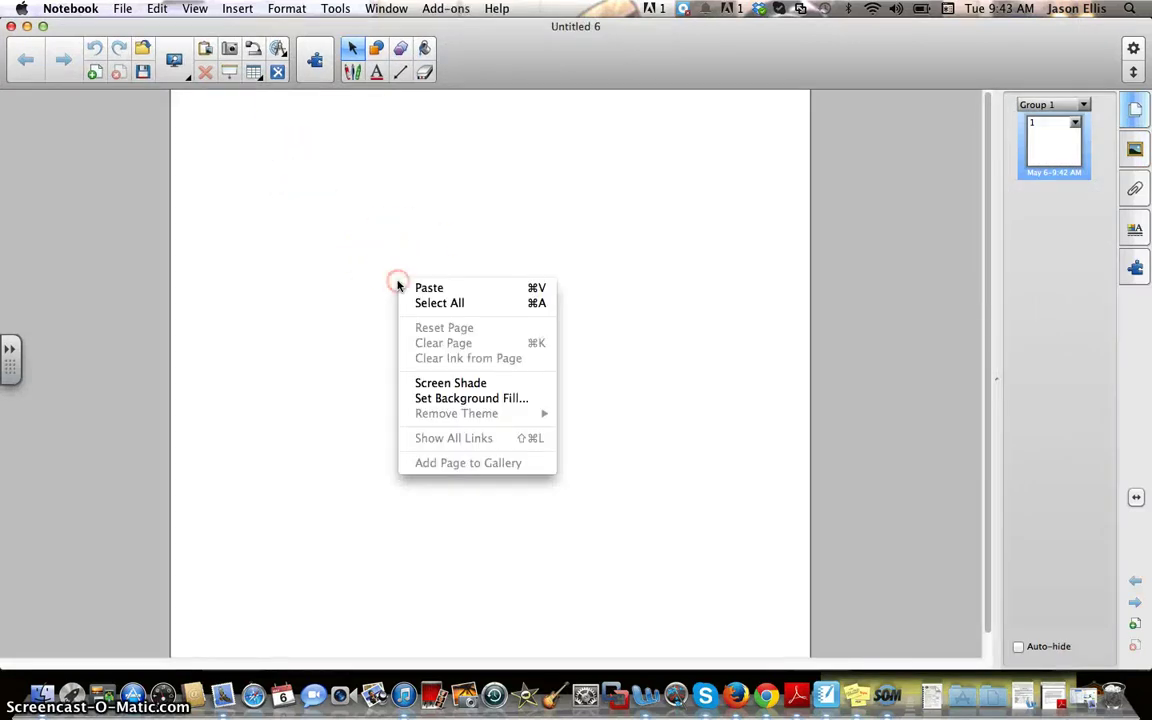
left_click(415, 288)
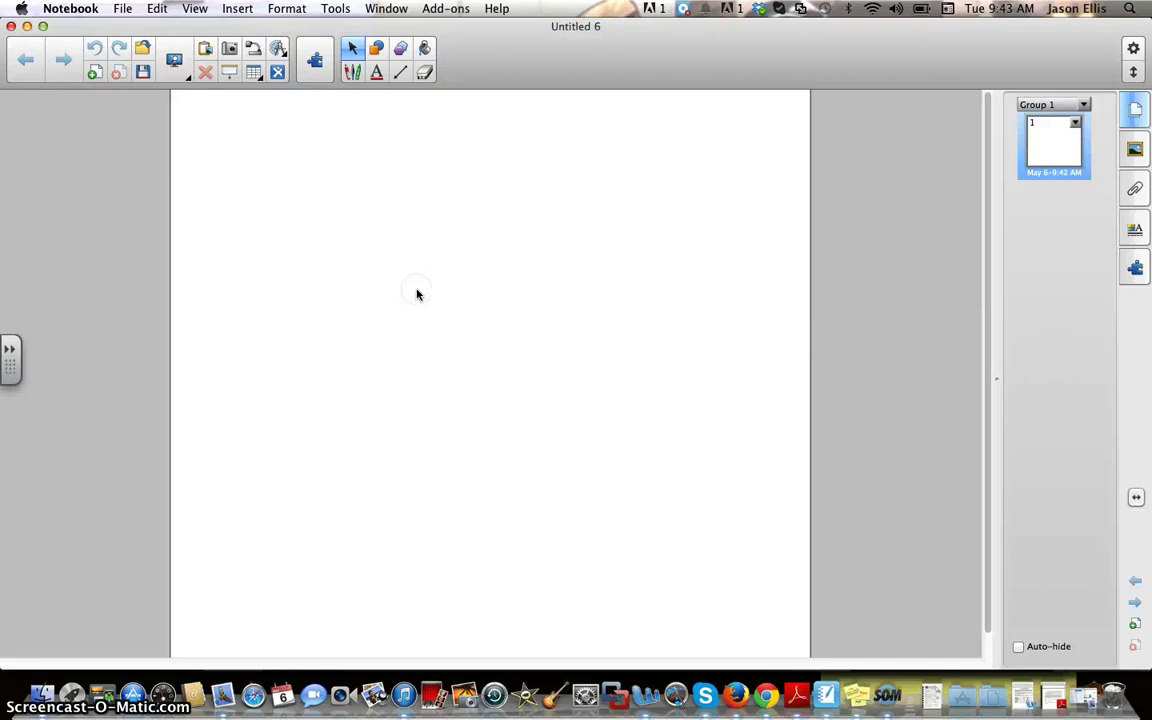
left_click_drag(458, 277, 692, 416)
left_click_drag(594, 270, 574, 347)
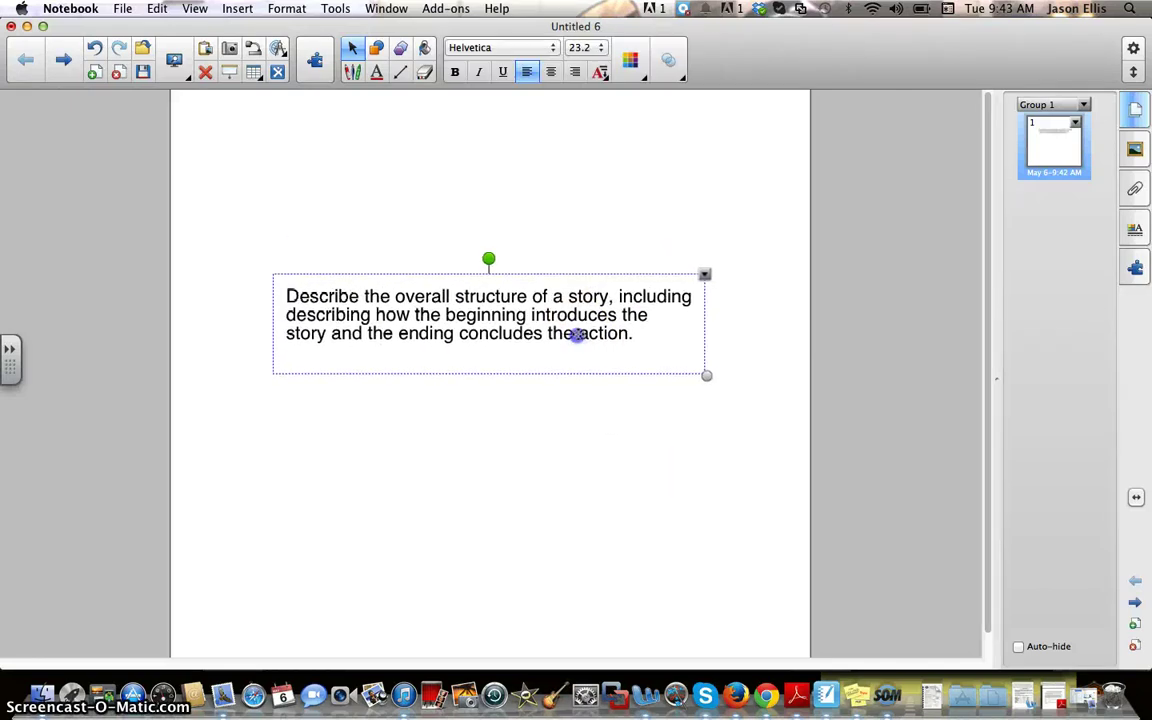
left_click(285, 296)
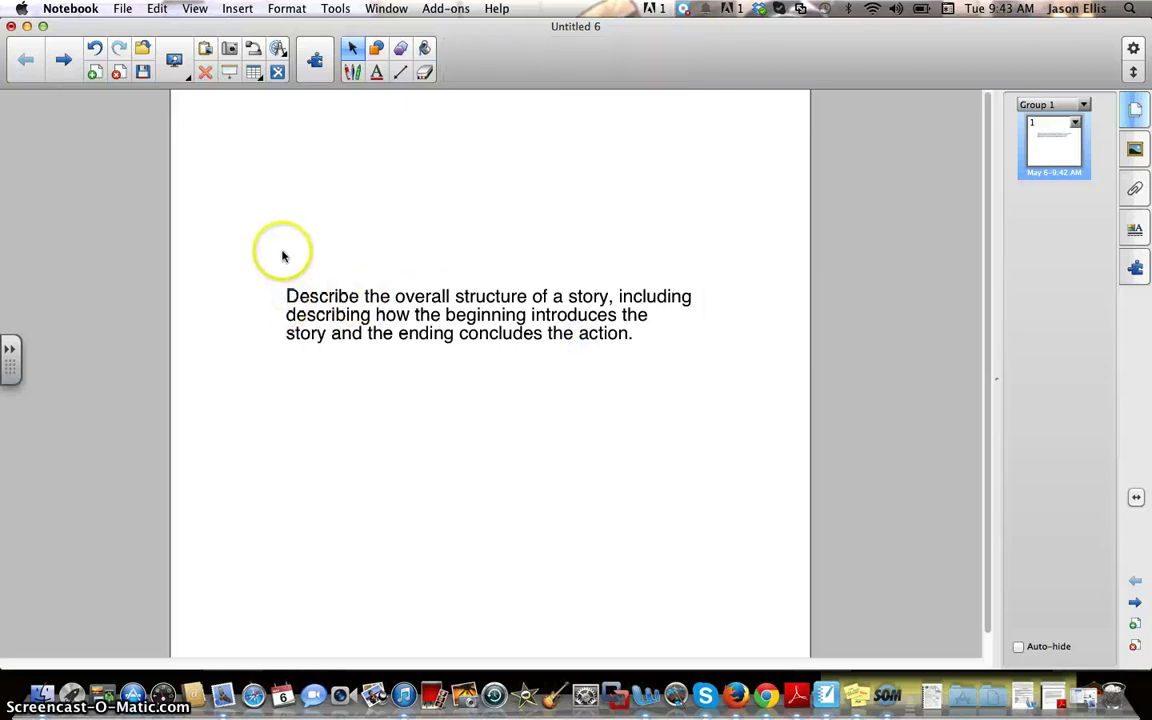
- Add a text box above the pasted standard reading "ODE Common Core - Third Grade"
left_click(378, 72)
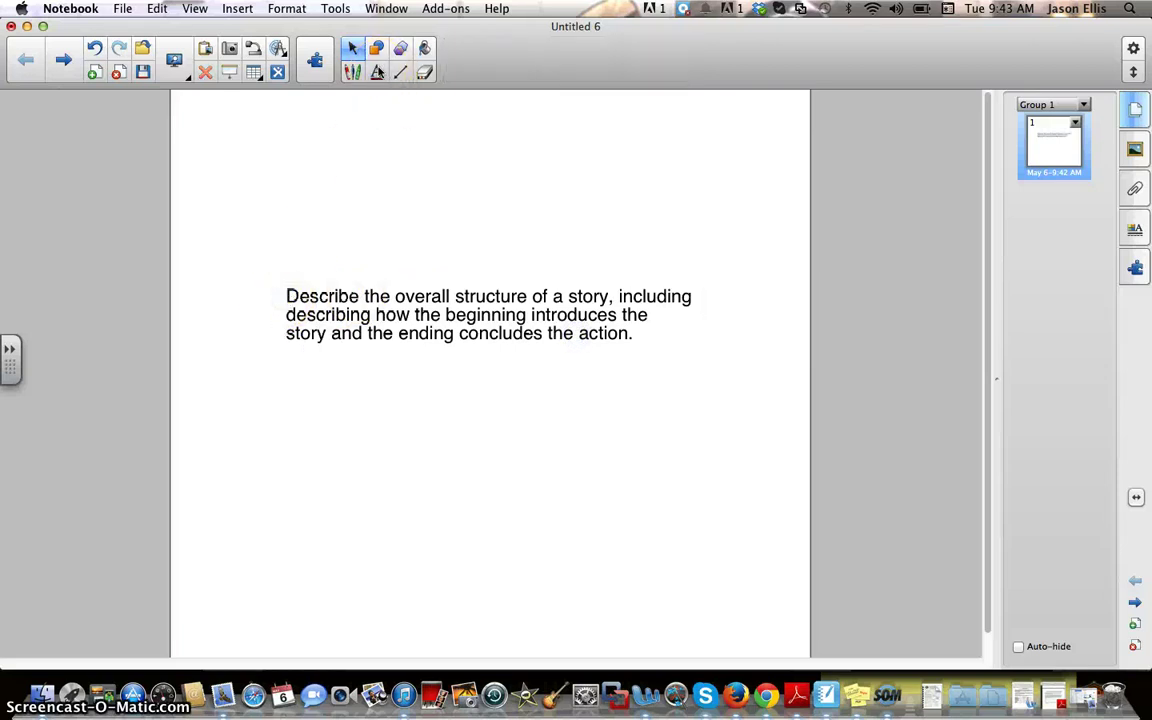
left_click(290, 225)
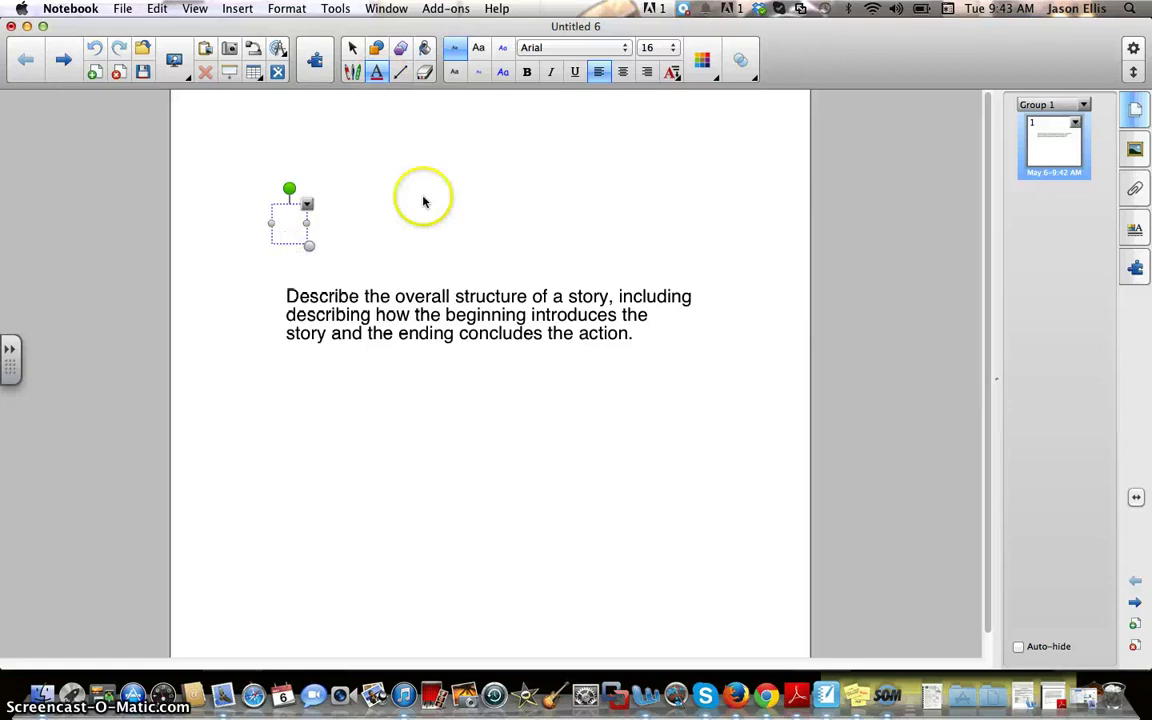
type("ODE")
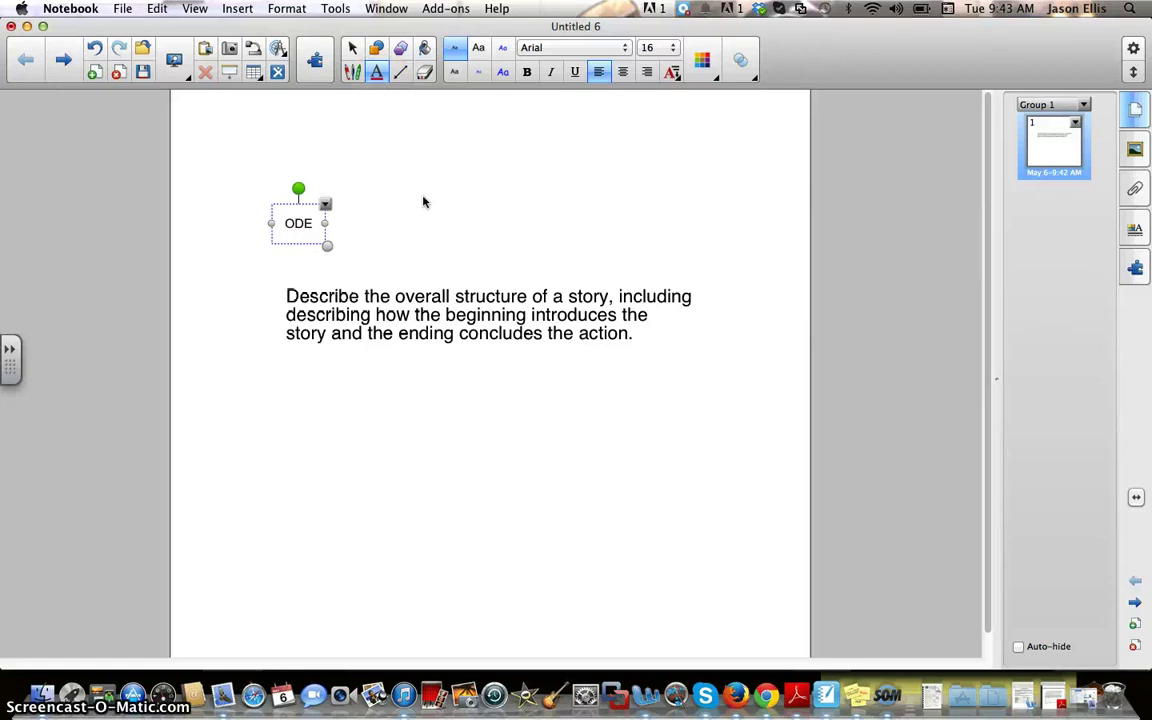
type(" Common Core")
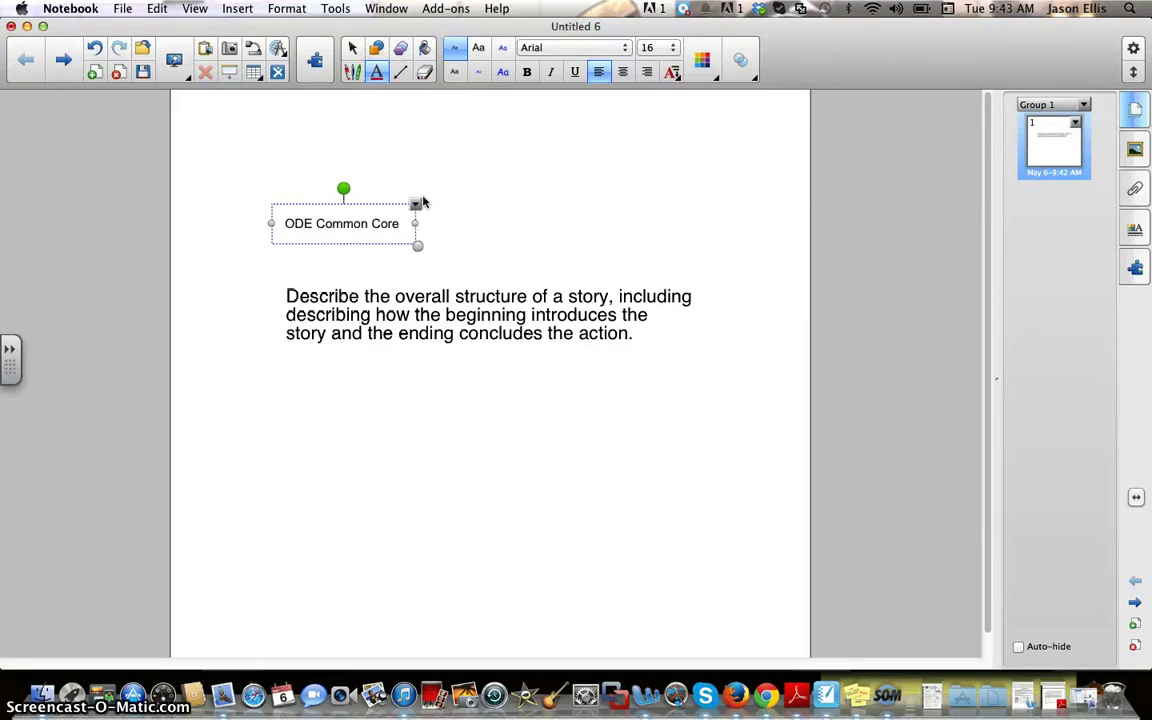
type(" - Third")
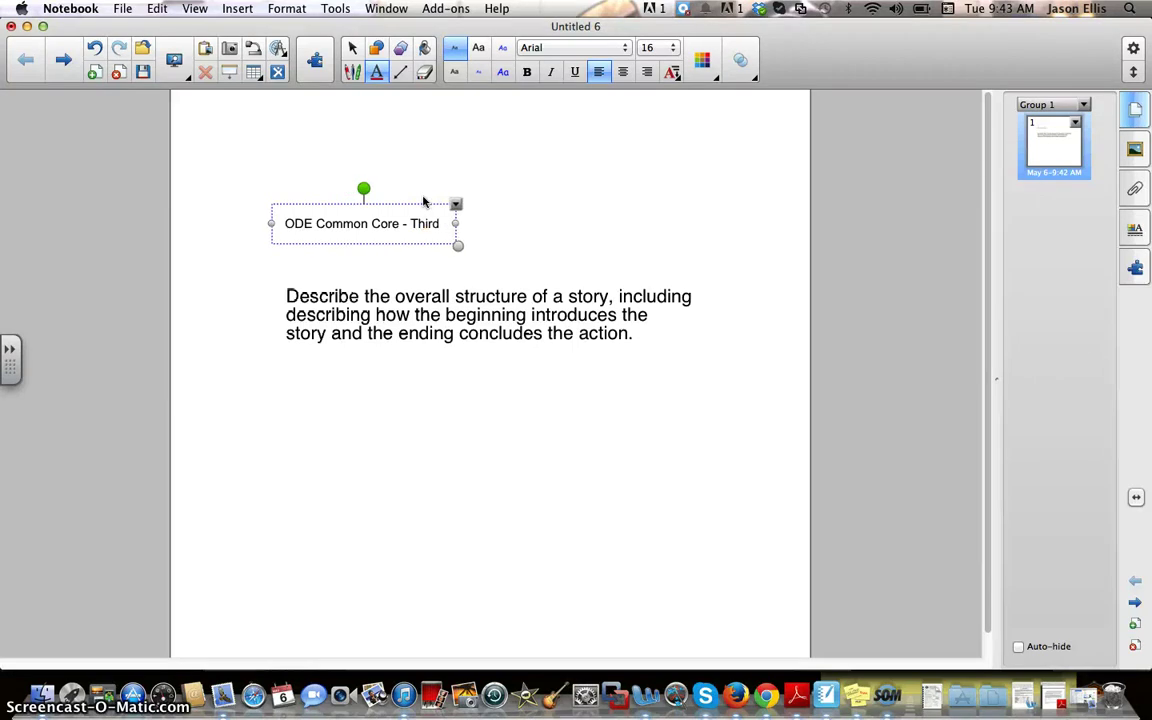
type(" Grade")
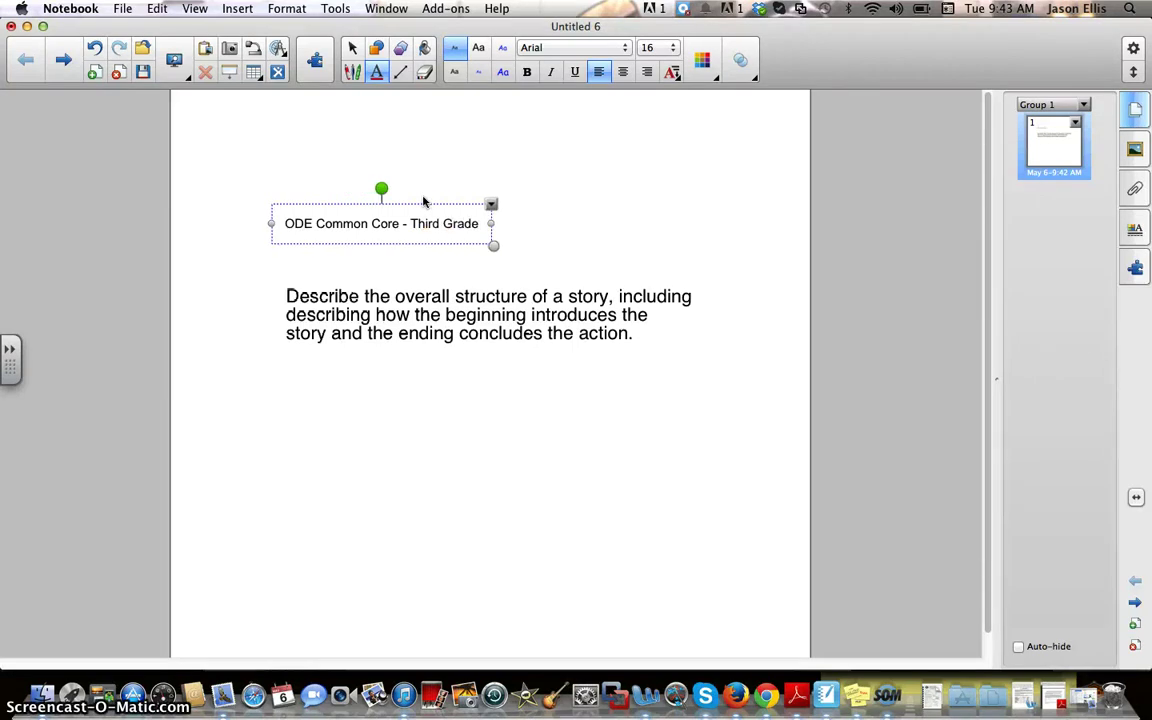
left_click(796, 695)
left_click(710, 495)
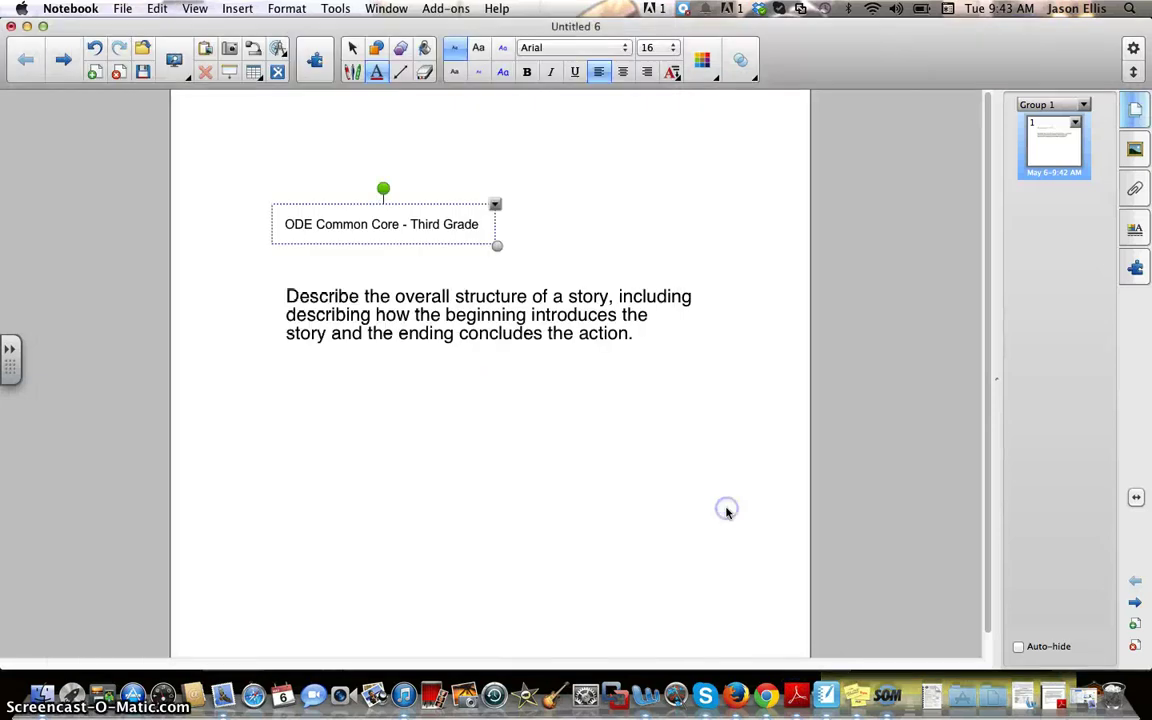
- Switch back to the standards PDF in Firefox and copy the heading "Reading Standards for Literature K–5"
left_click(755, 697)
left_click(735, 695)
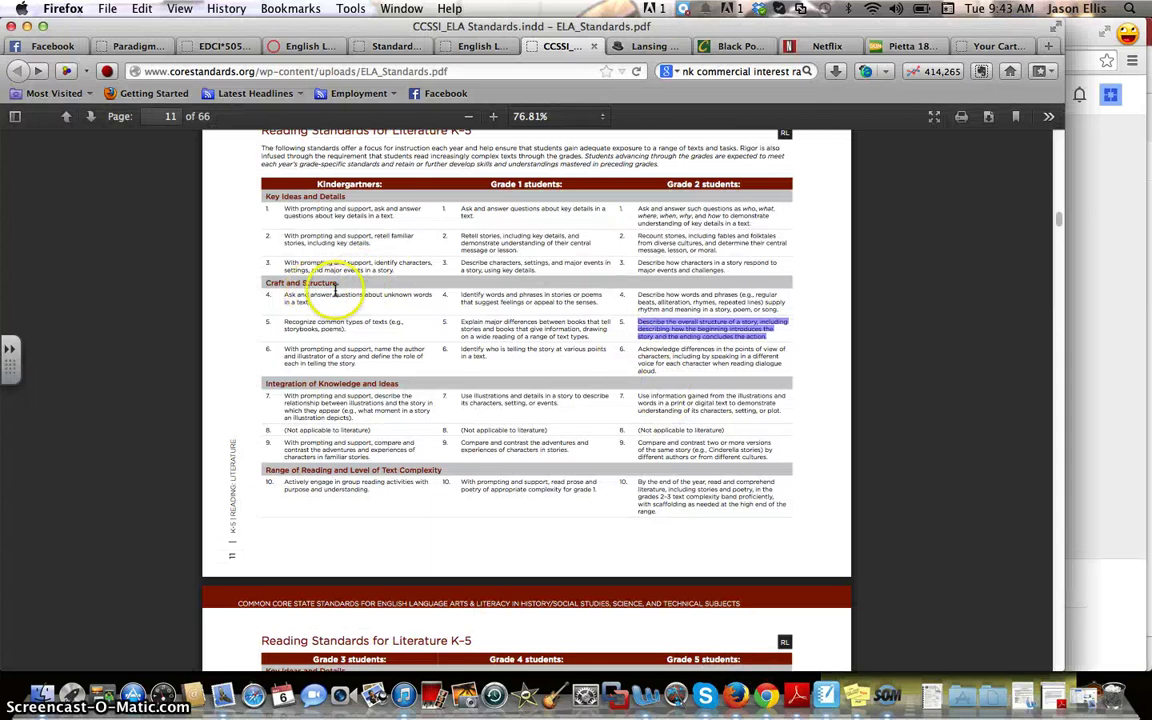
scroll(360, 275, "up", 1)
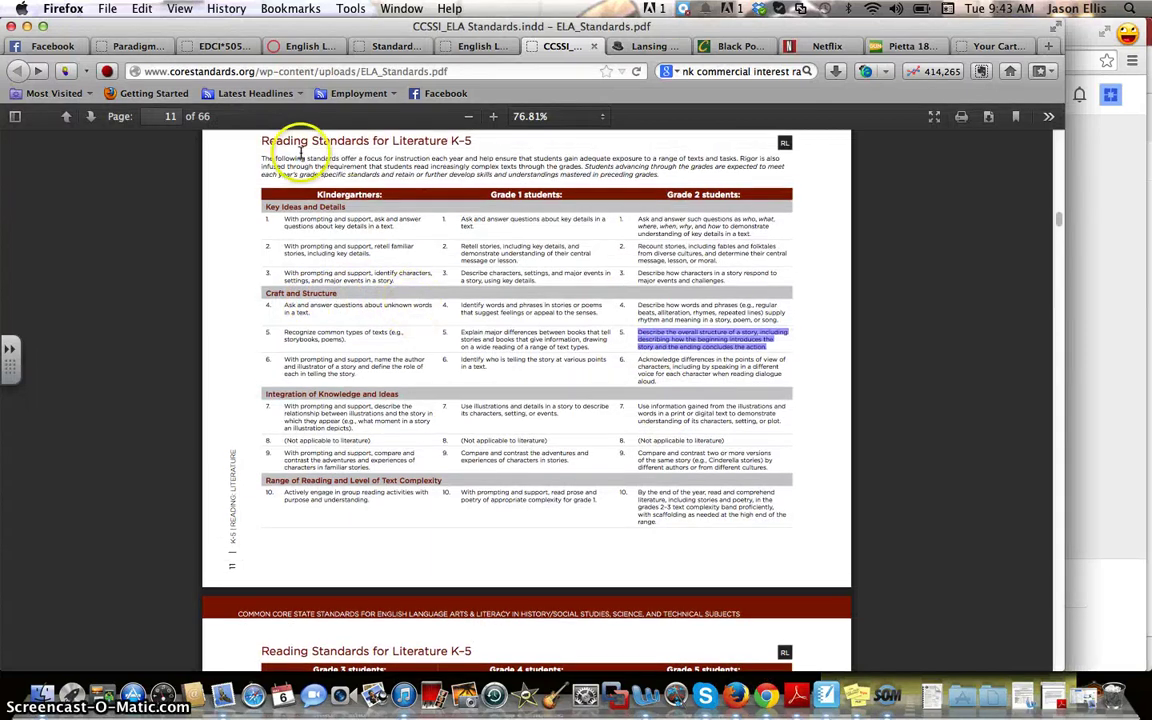
left_click_drag(257, 140, 468, 140)
key("super+c")
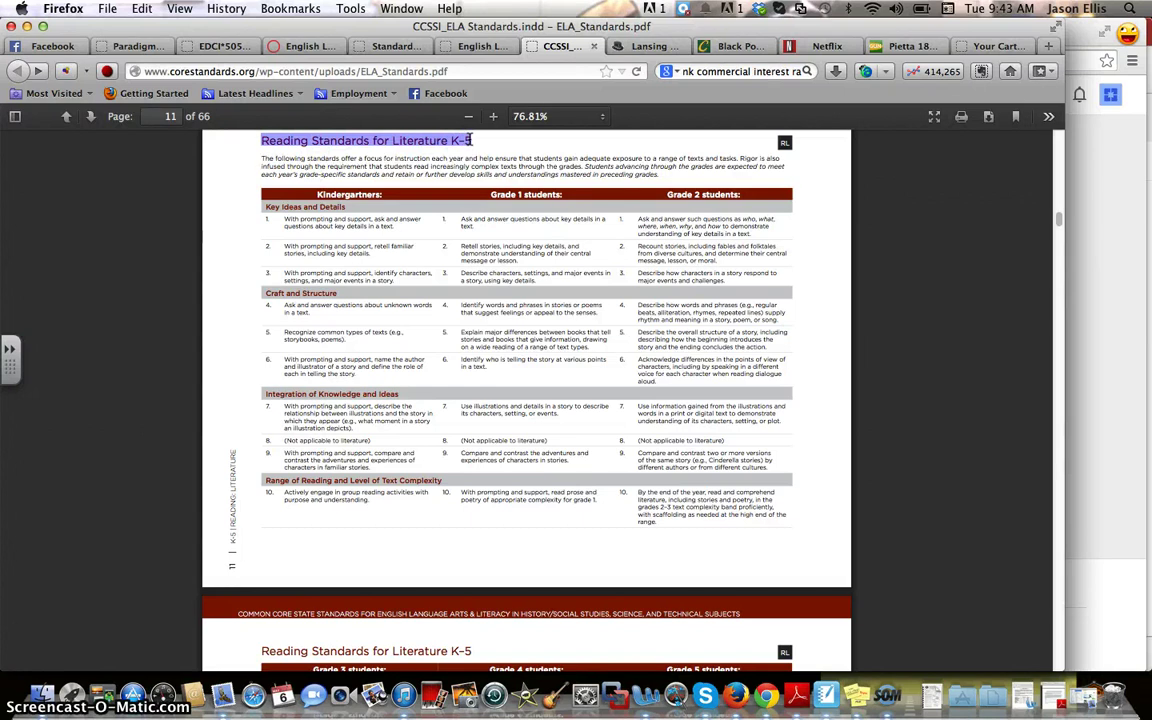
left_click(765, 697)
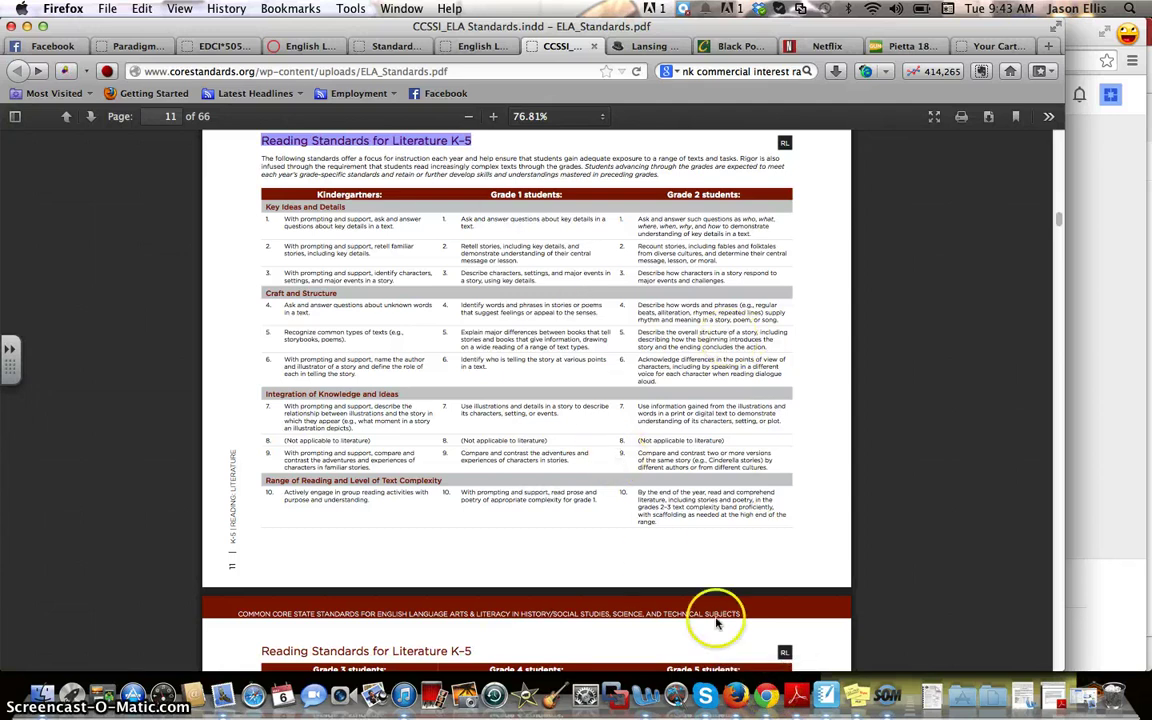
- Return to SMART Notebook and paste the copied heading into a new text box at the start of the ODE Common Core line
left_click(828, 695)
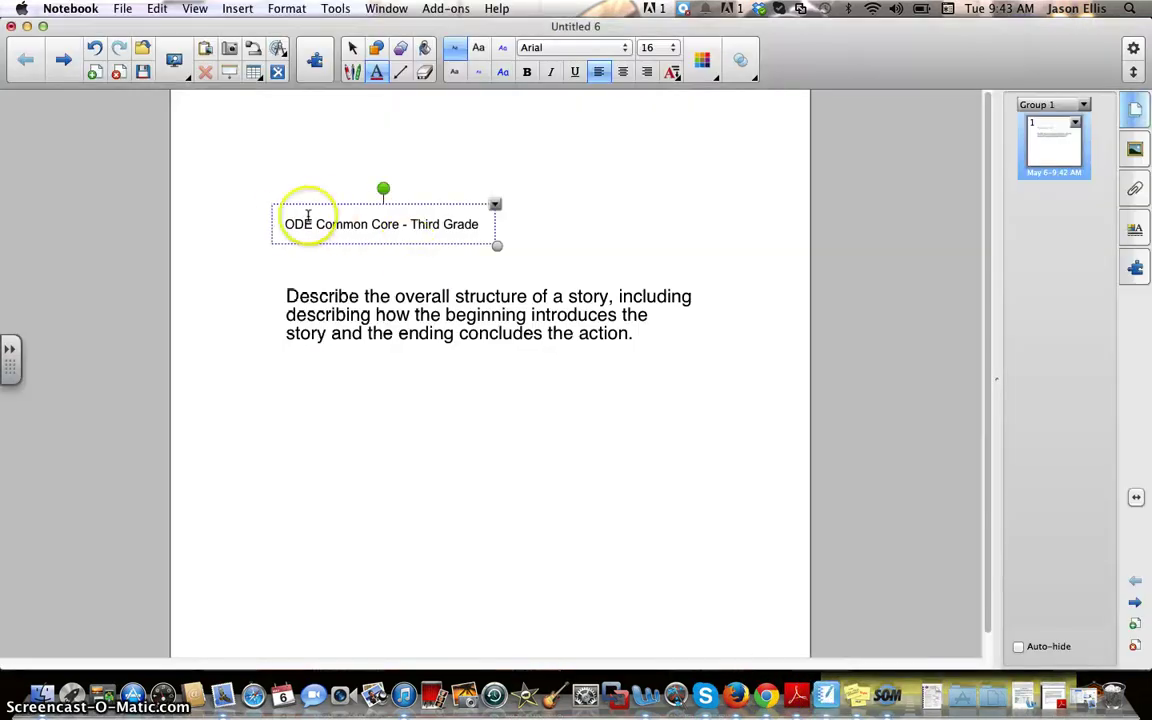
left_click(287, 224)
left_click(285, 221)
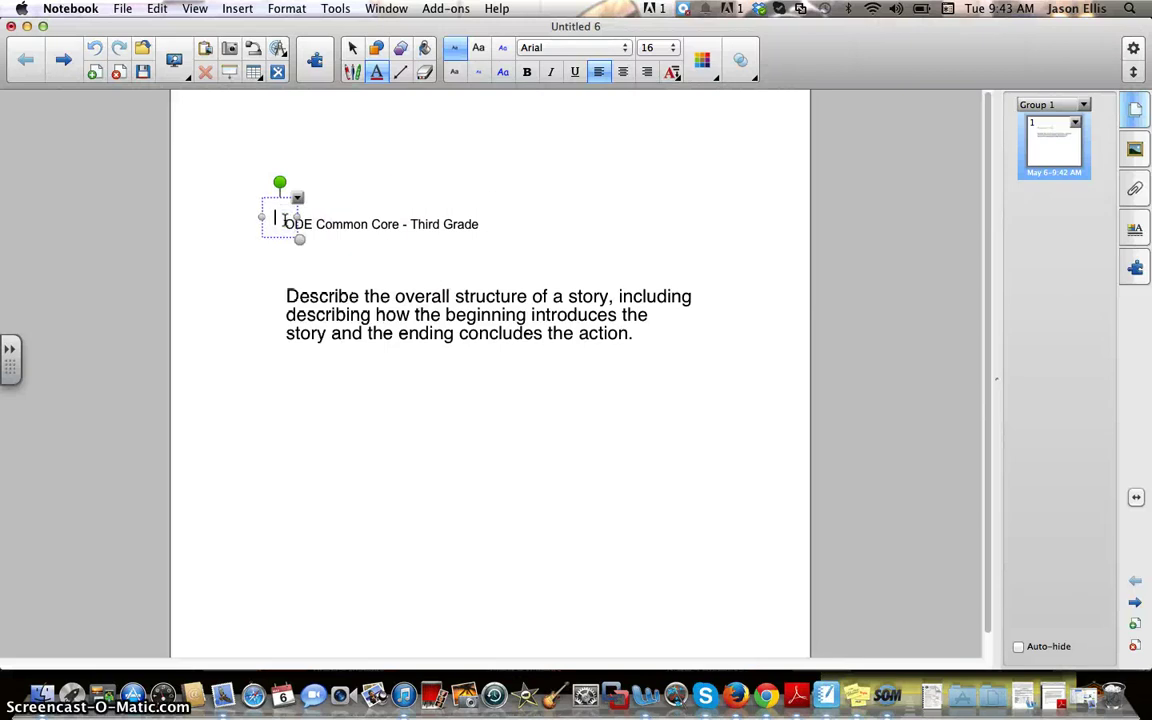
key("super+v")
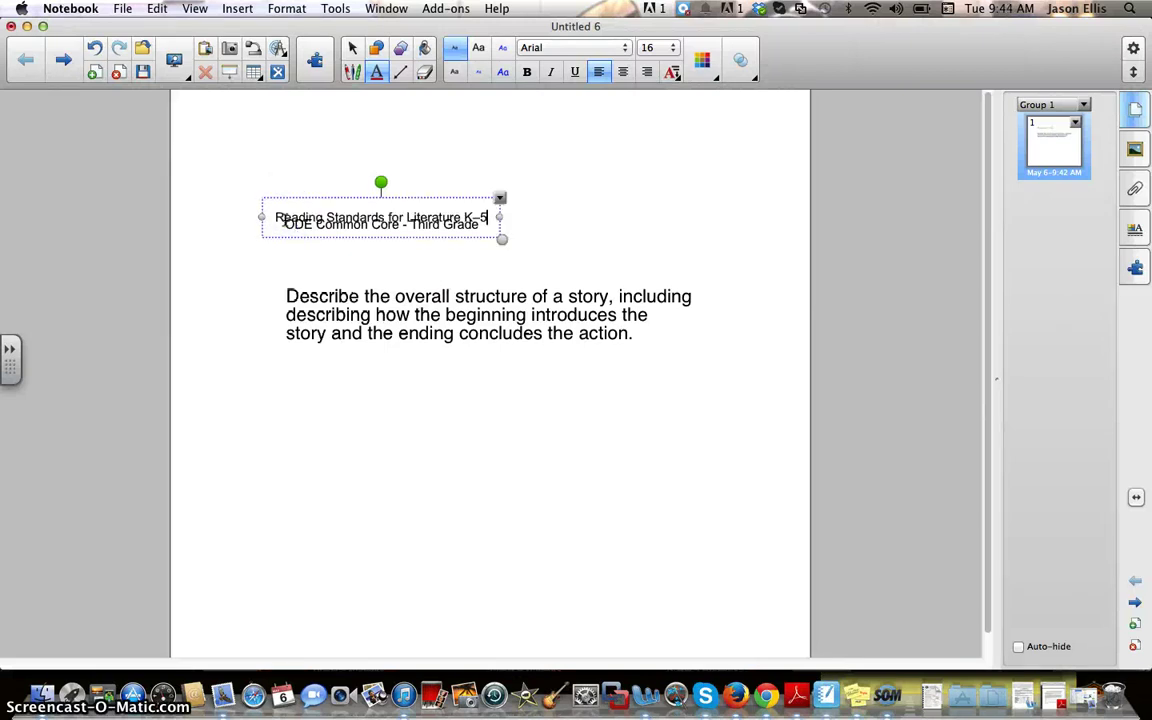
- Move the "Reading Standards for Literature K–5" heading directly below the "ODE Common Core - Third Grade" line, aligned with its start
left_click_drag(308, 221, 380, 227)
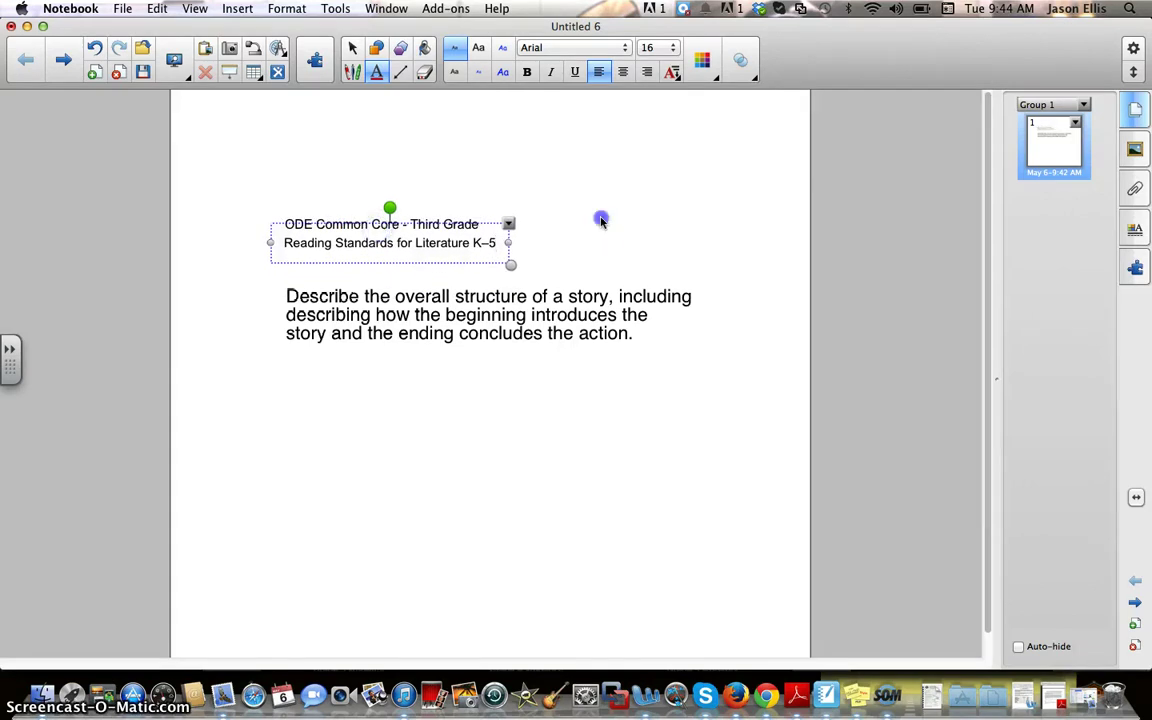
left_click(511, 266)
- Format the whole "ODE Common Core - Third Grade" line as bold, red text
left_click(465, 225)
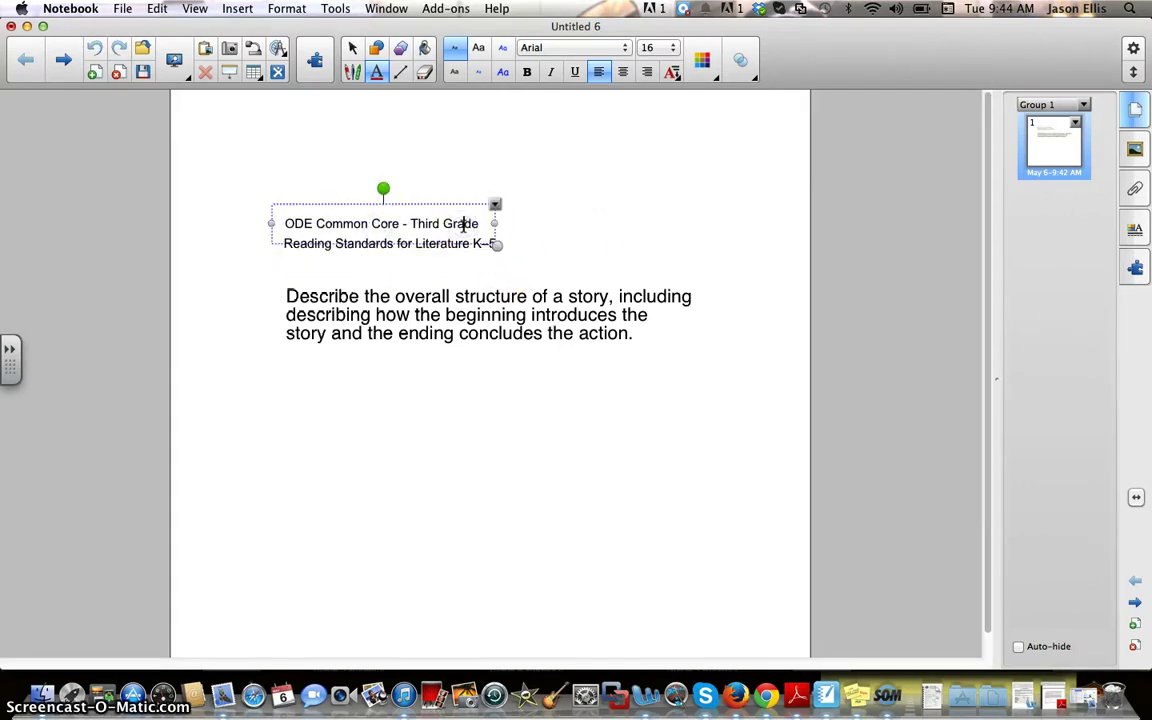
left_click(479, 222)
left_click_drag(482, 222, 288, 230)
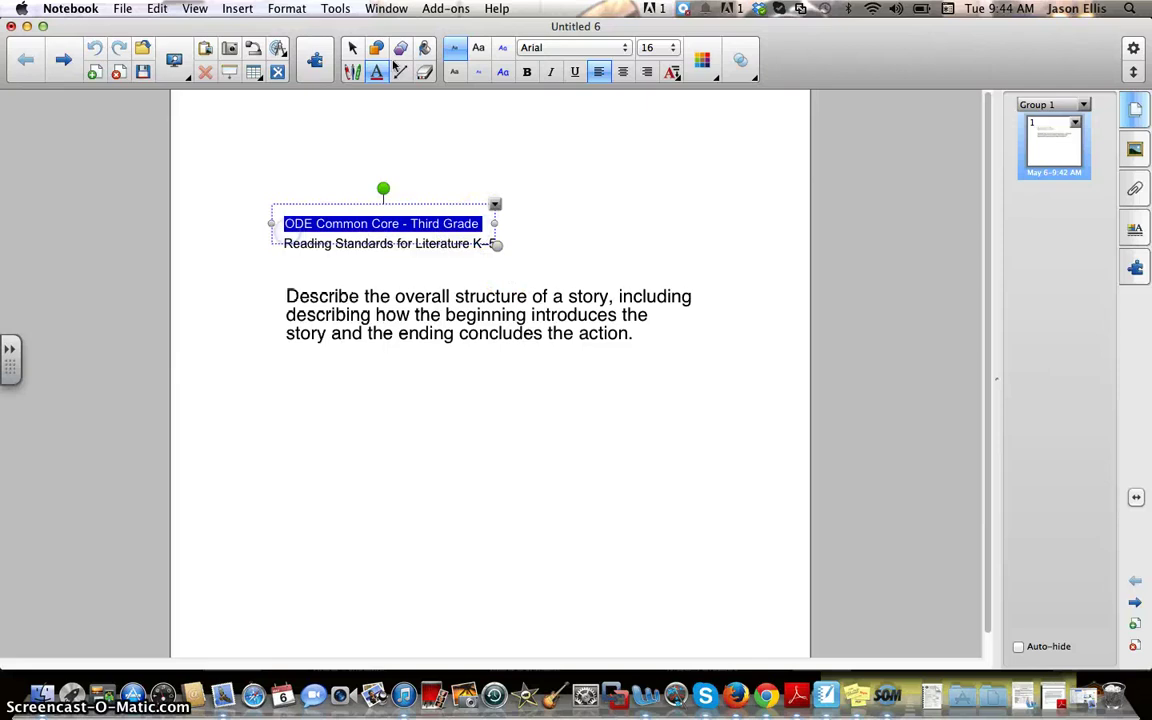
left_click(527, 72)
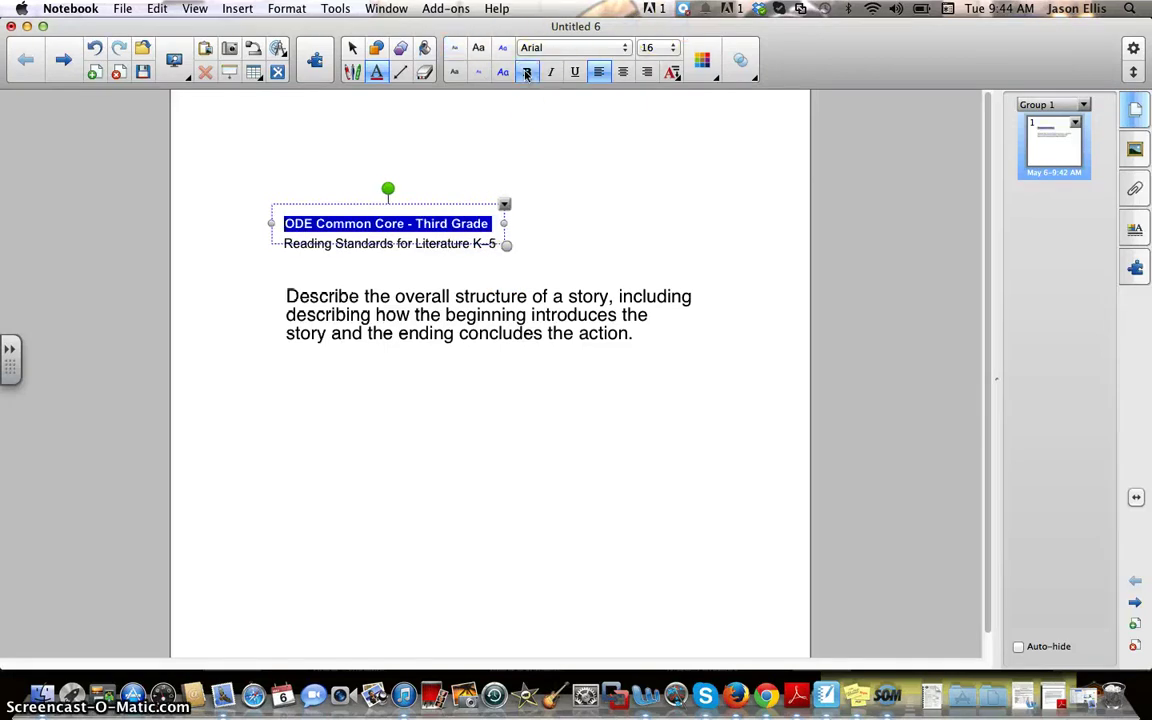
left_click(673, 73)
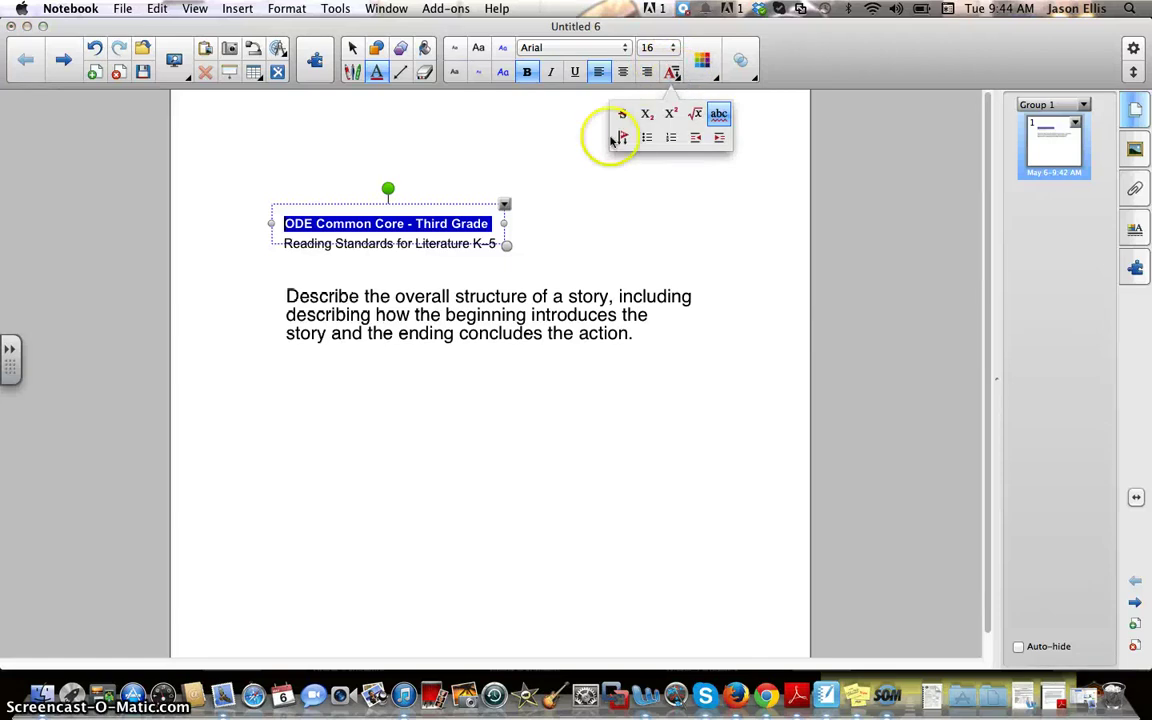
left_click(710, 64)
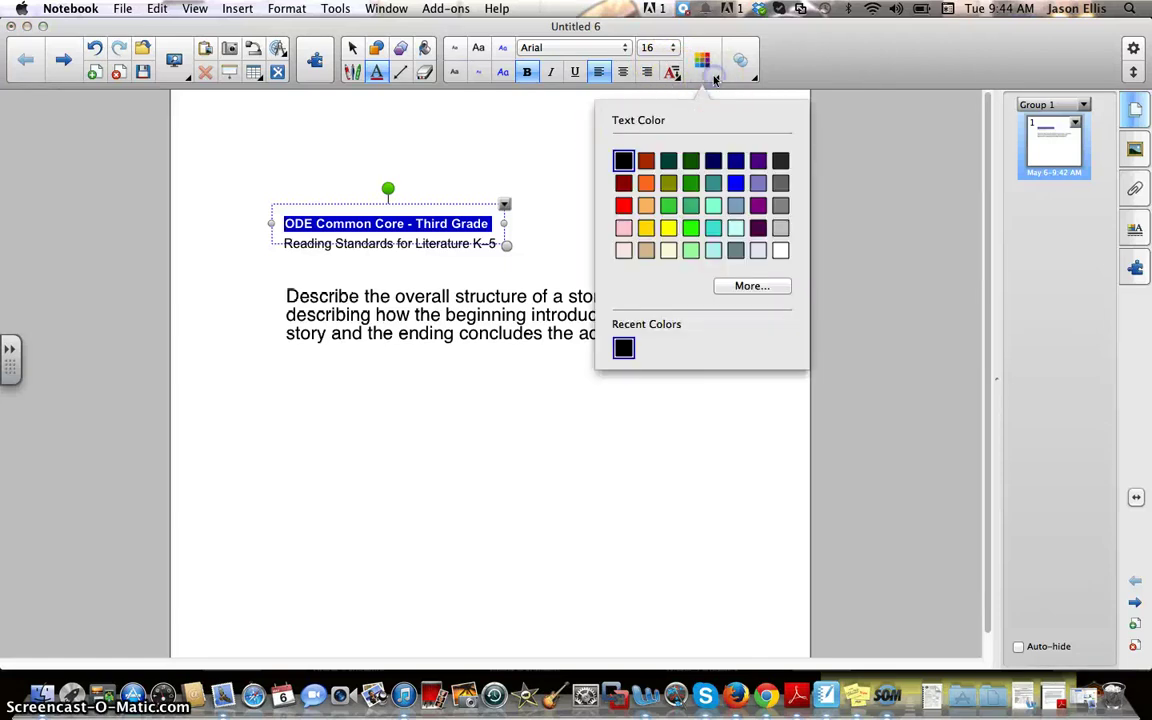
left_click(623, 205)
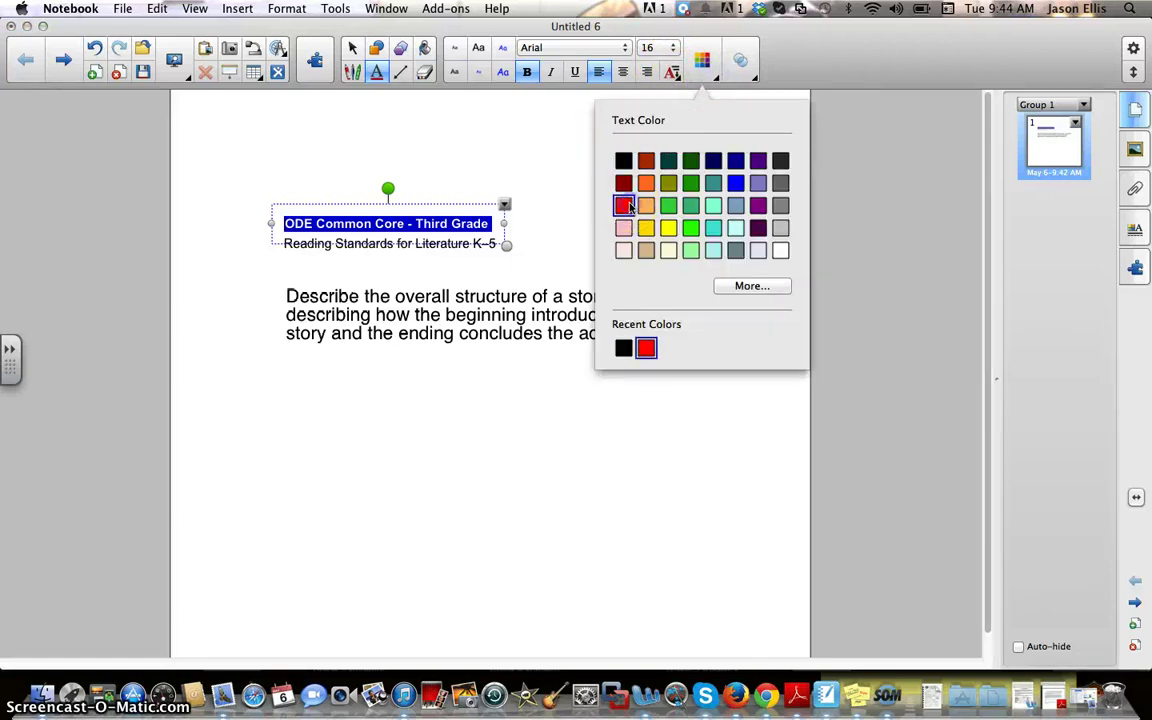
left_click(559, 234)
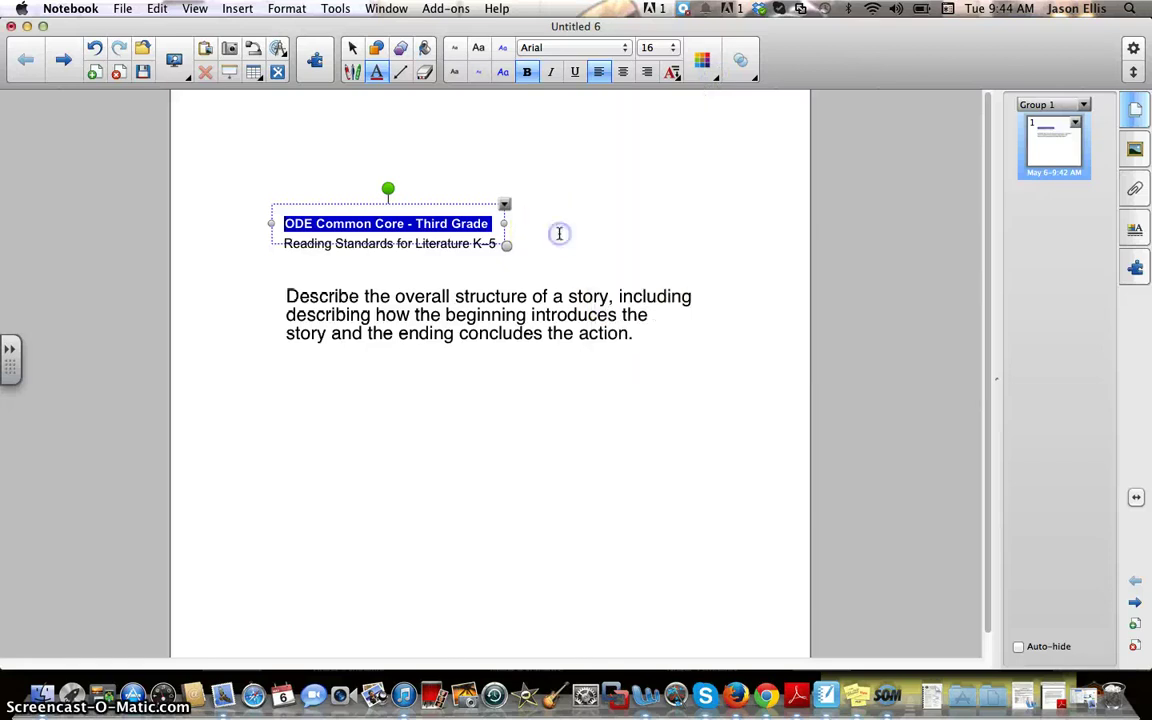
left_click(559, 233)
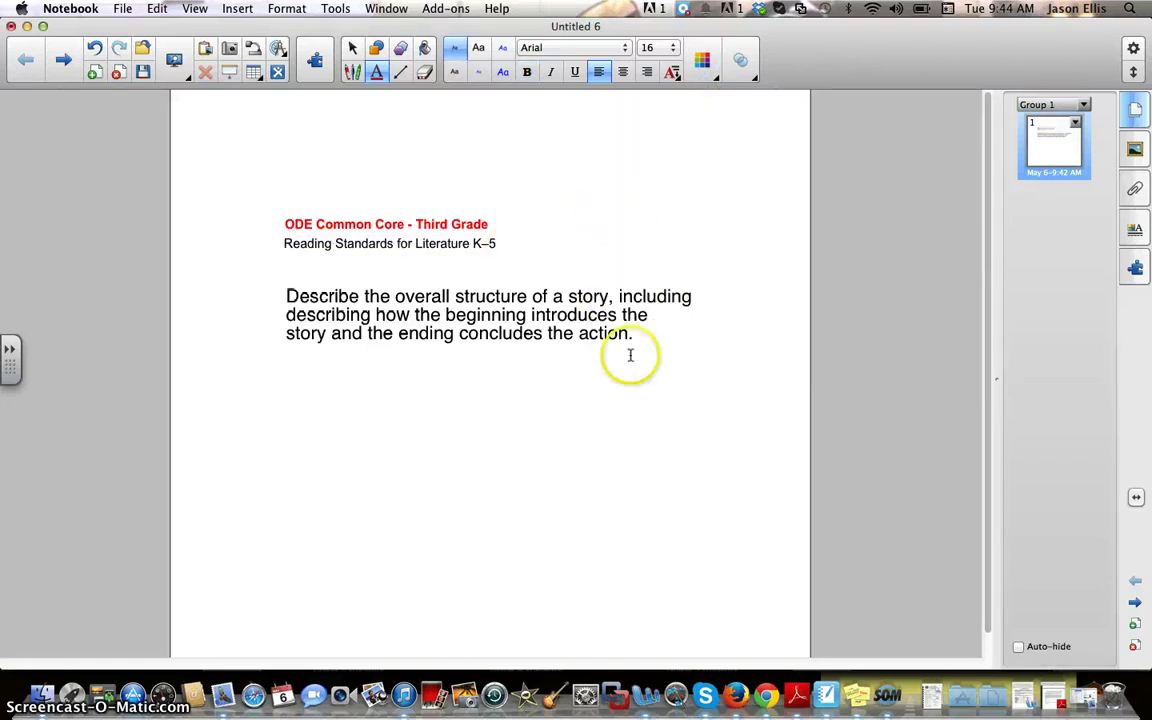
left_click(553, 334)
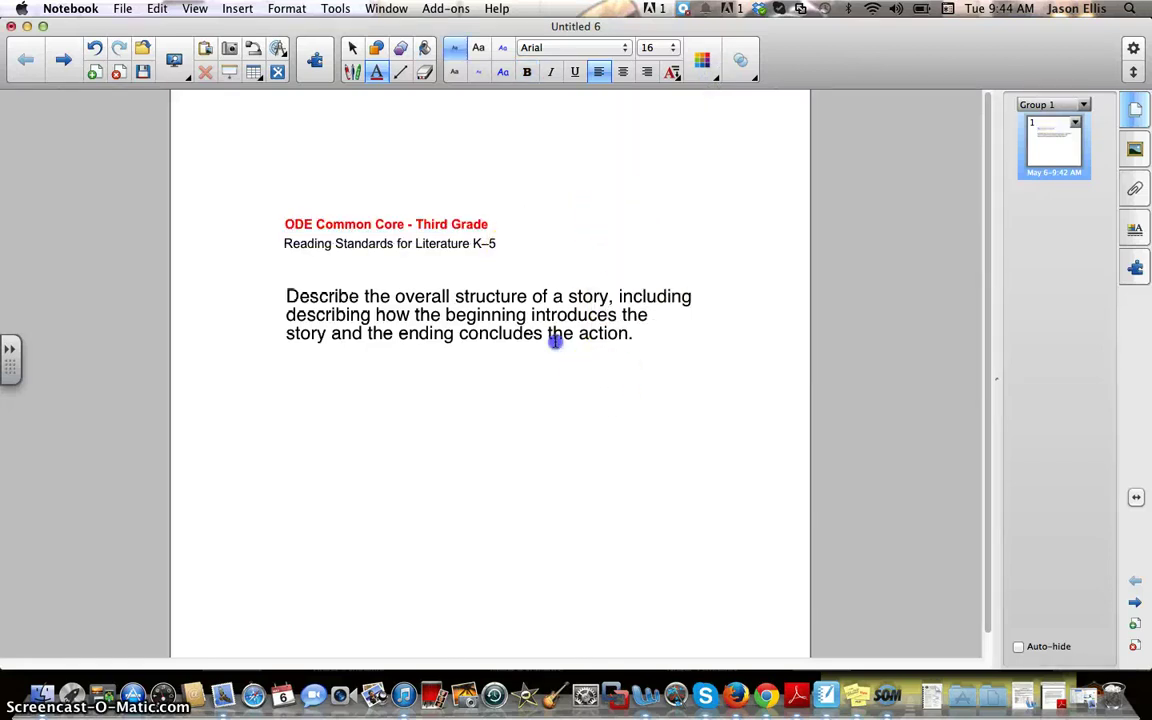
left_click(578, 406)
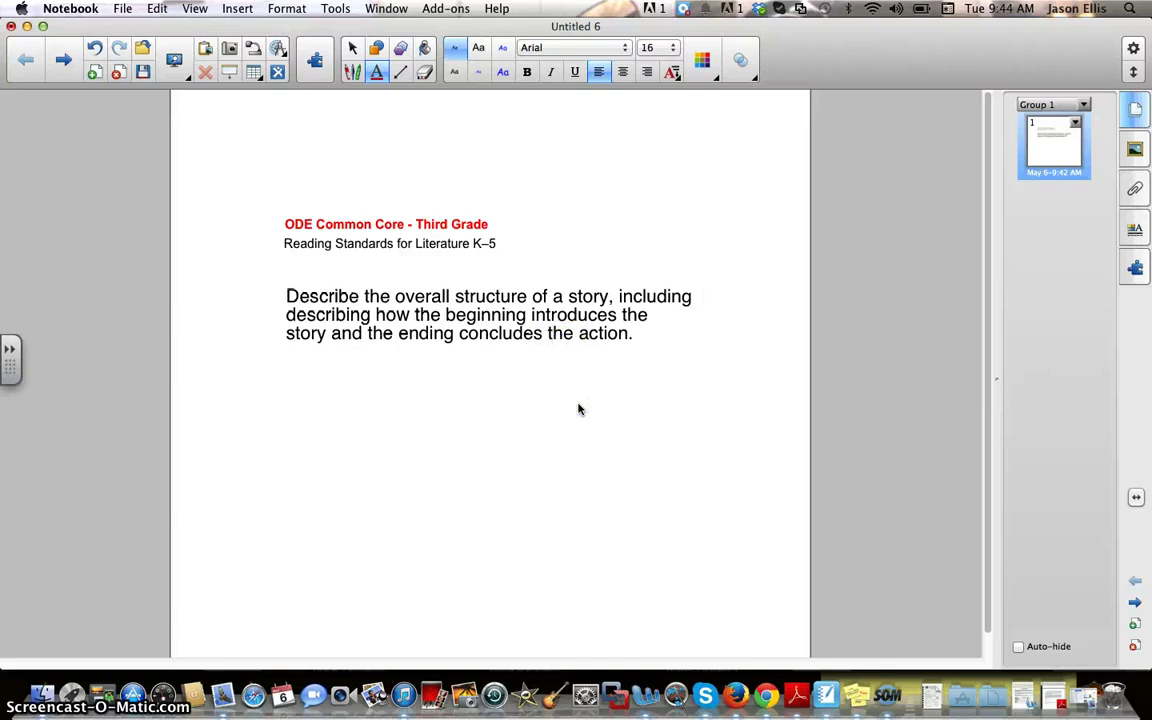
left_click(561, 328)
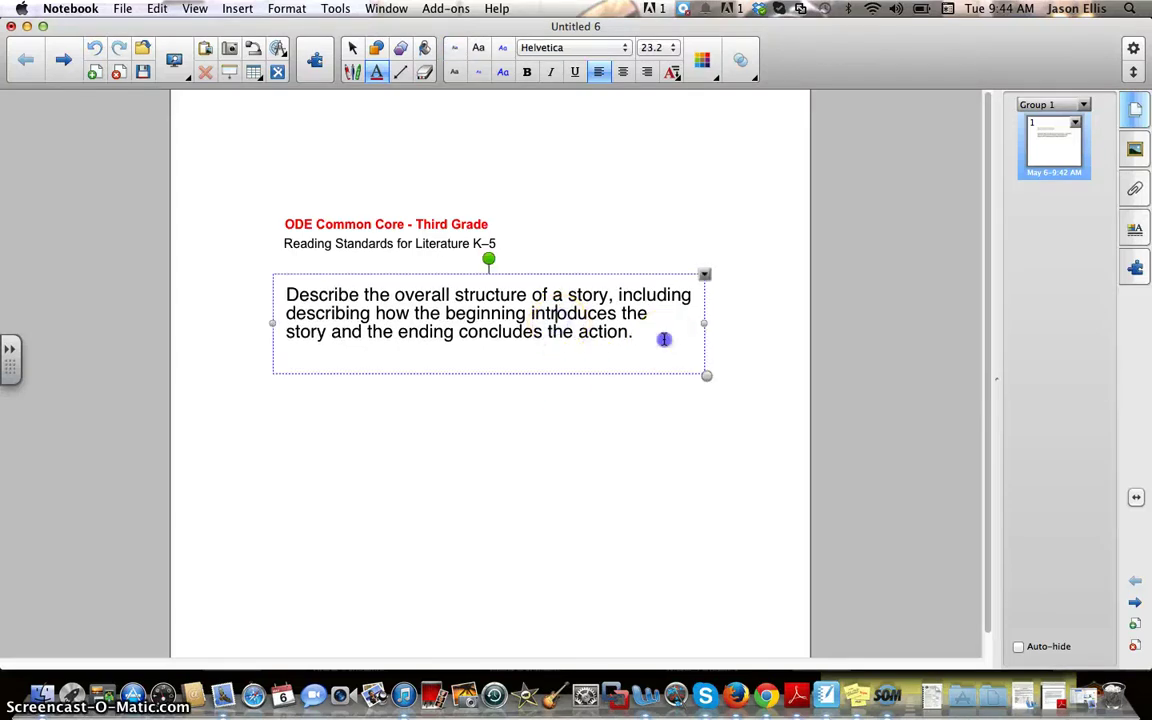
left_click(668, 417)
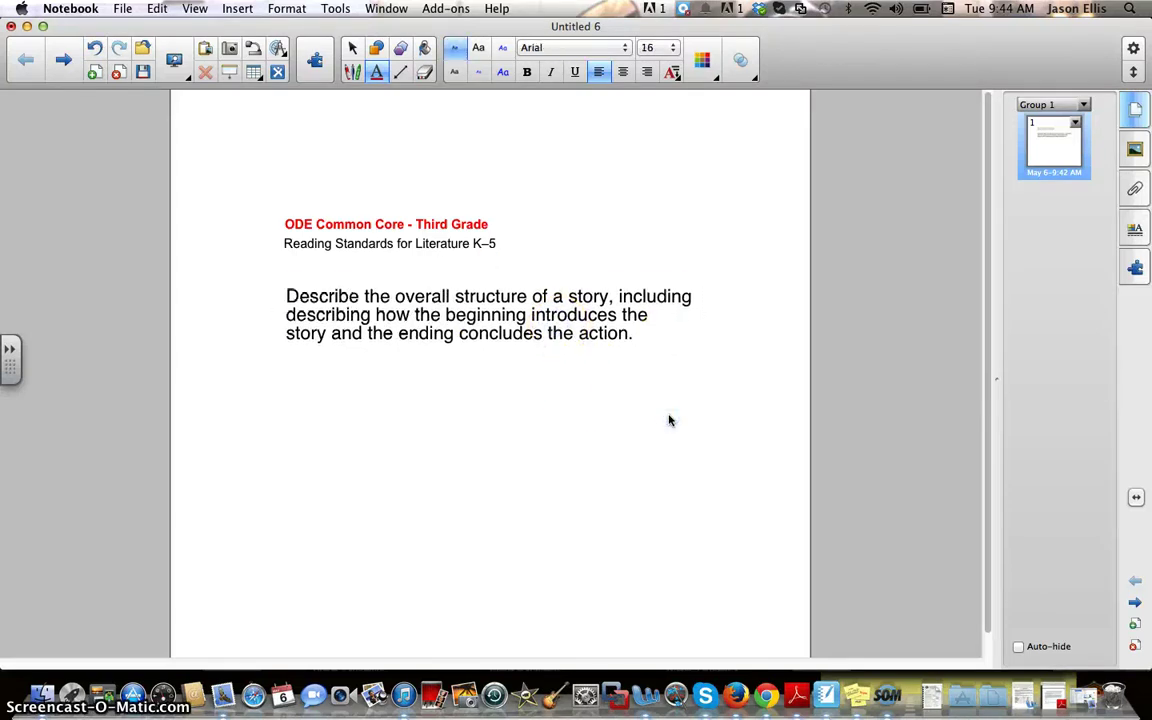
left_click(489, 175)
left_click(531, 248)
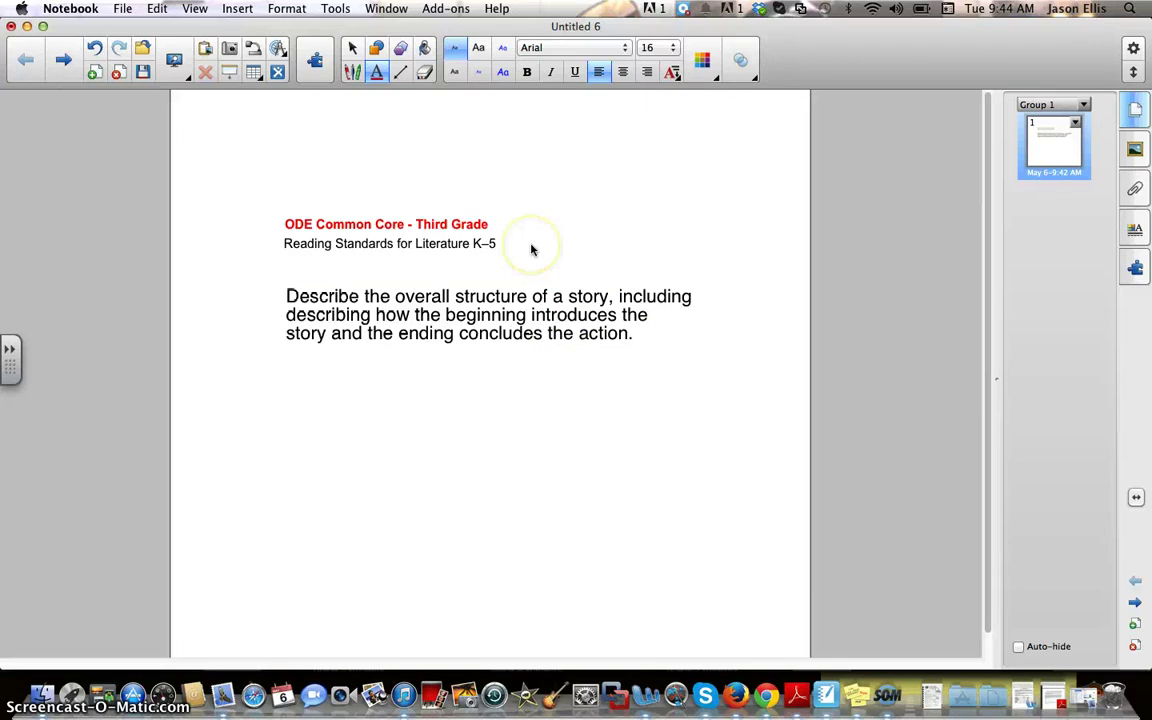
left_click(692, 295)
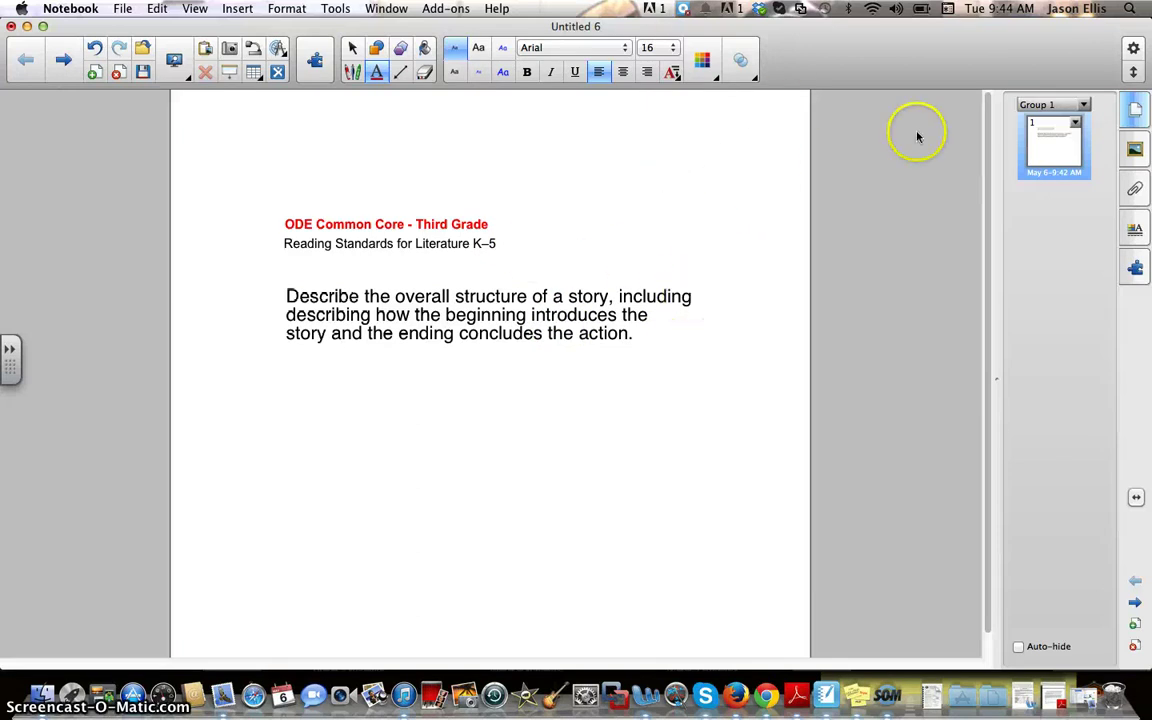
- Insert a blank page after the standards page
left_click(1076, 123)
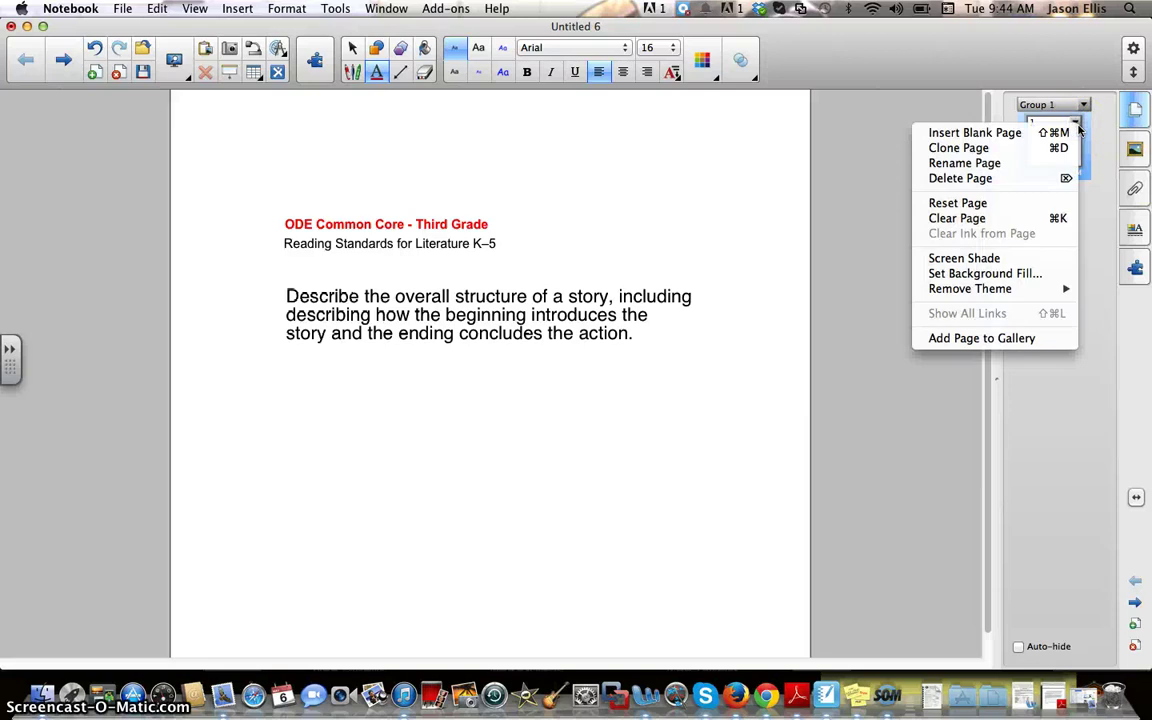
left_click(955, 132)
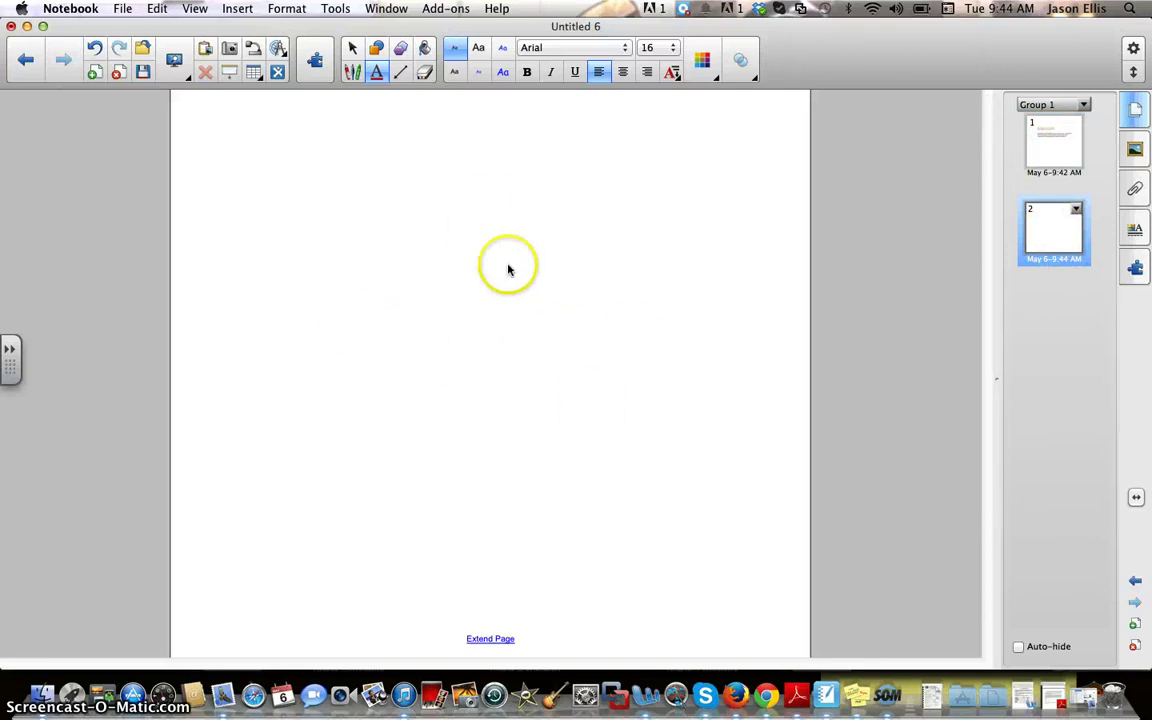
- Search the Gallery for "sort" and look through the Interactive and Multimedia and the Notebook Files and Pages results
left_click(1135, 147)
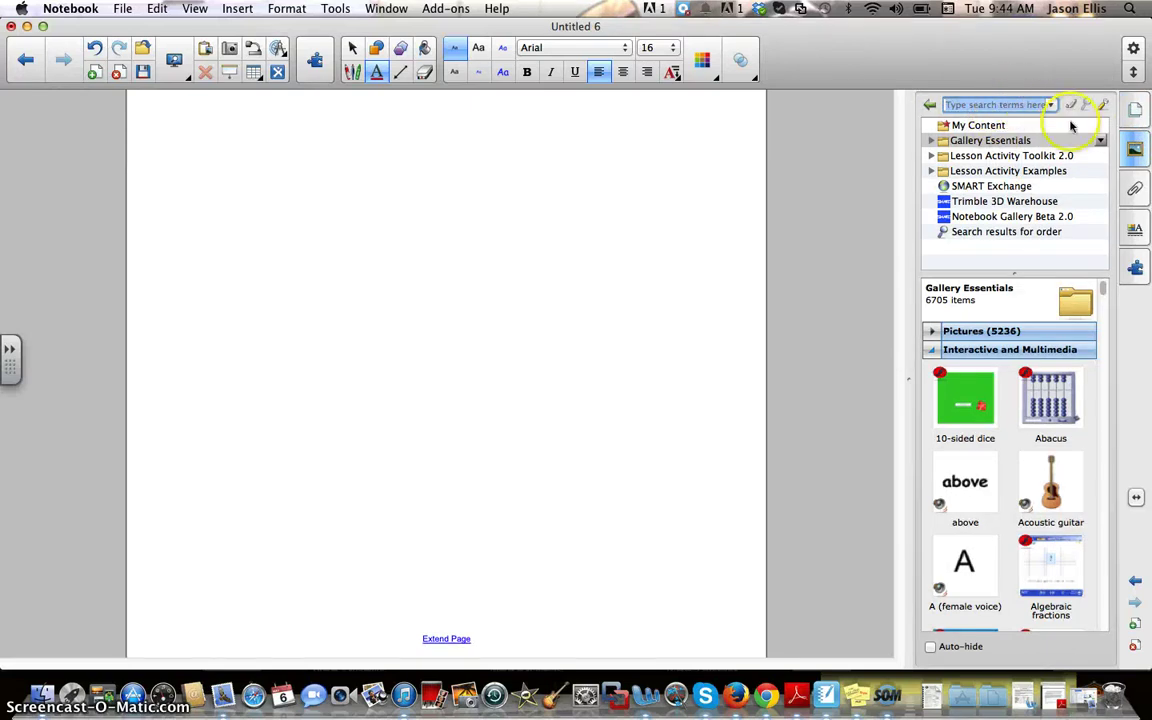
type("sort")
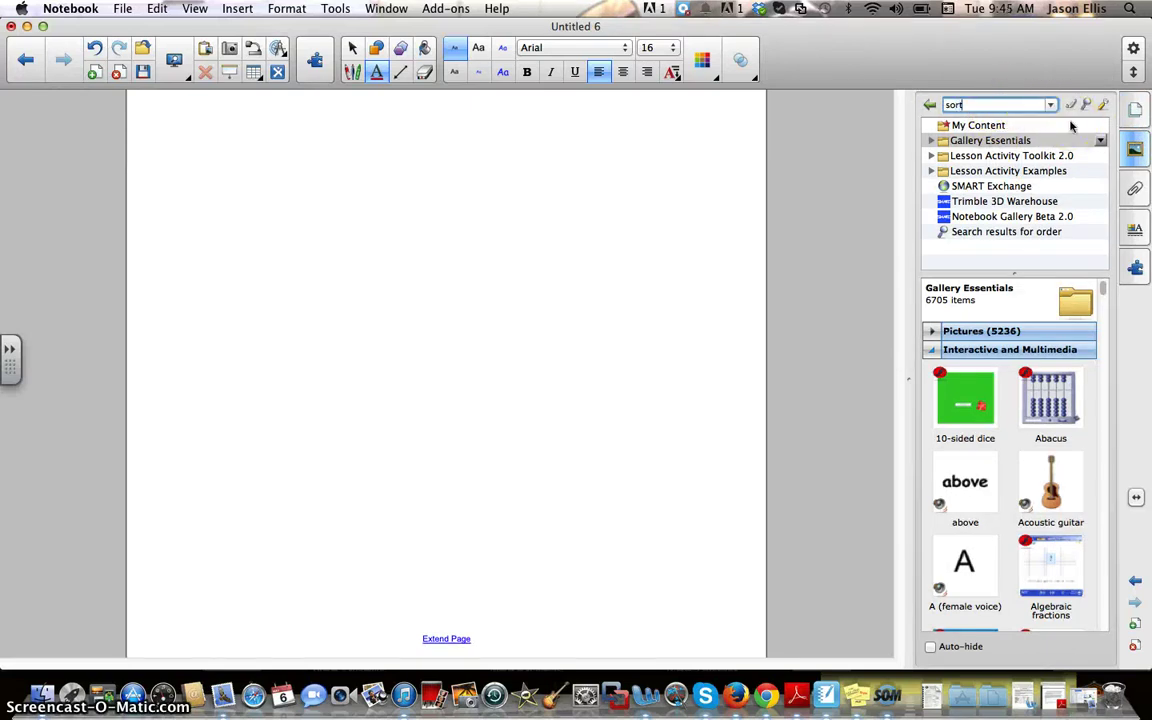
key("Return")
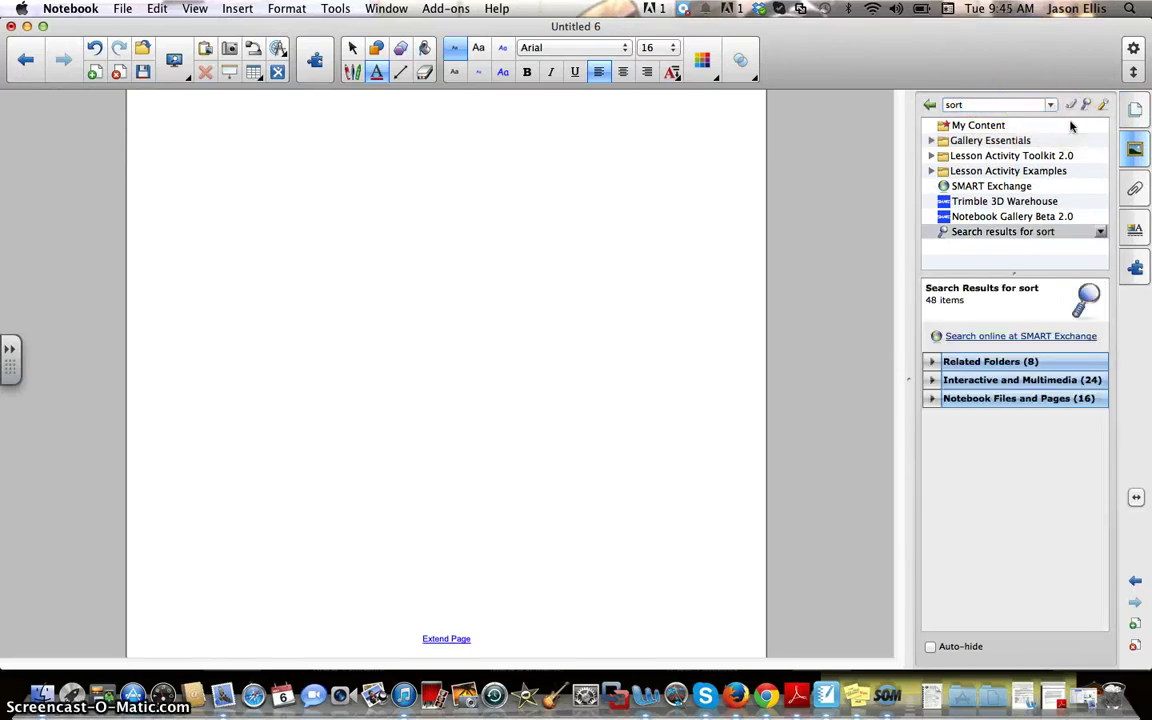
left_click(932, 380)
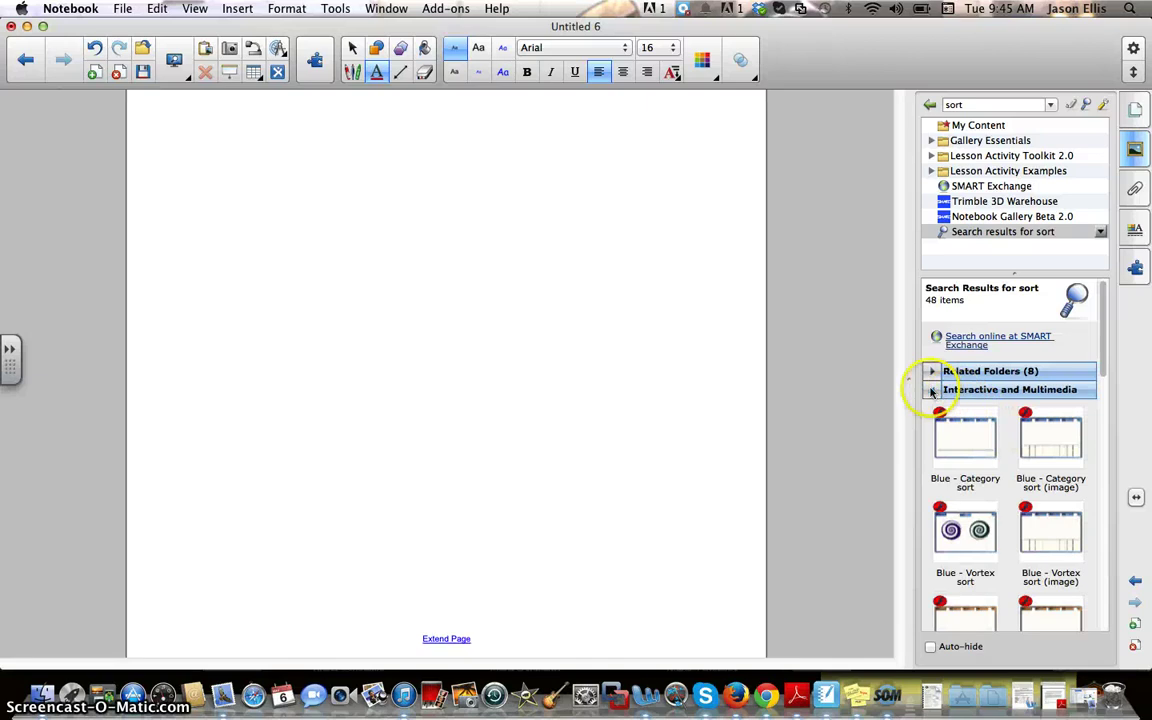
left_click(931, 390)
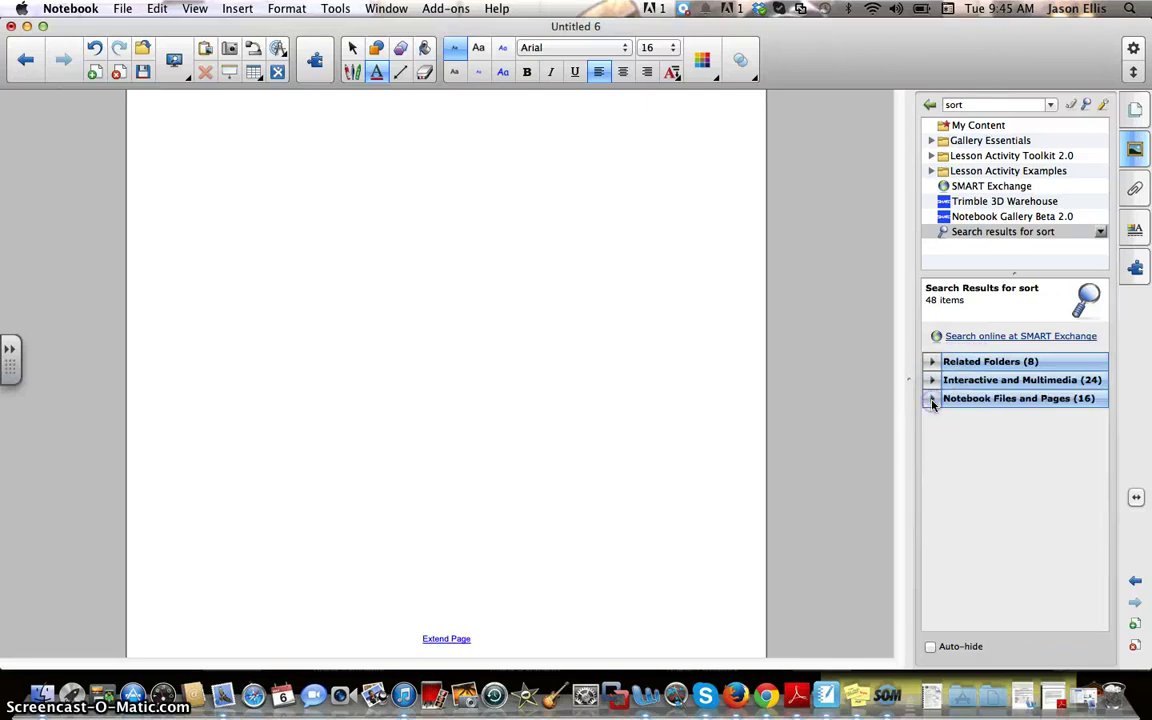
left_click(932, 399)
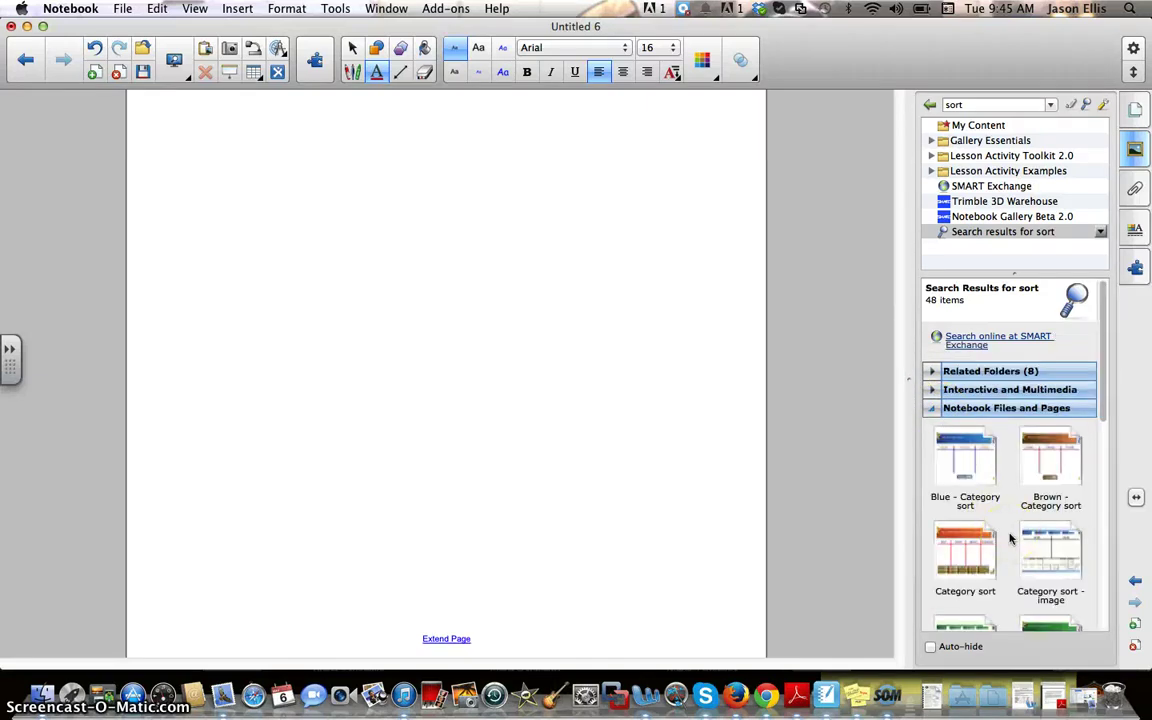
scroll(1010, 539, "down", 3)
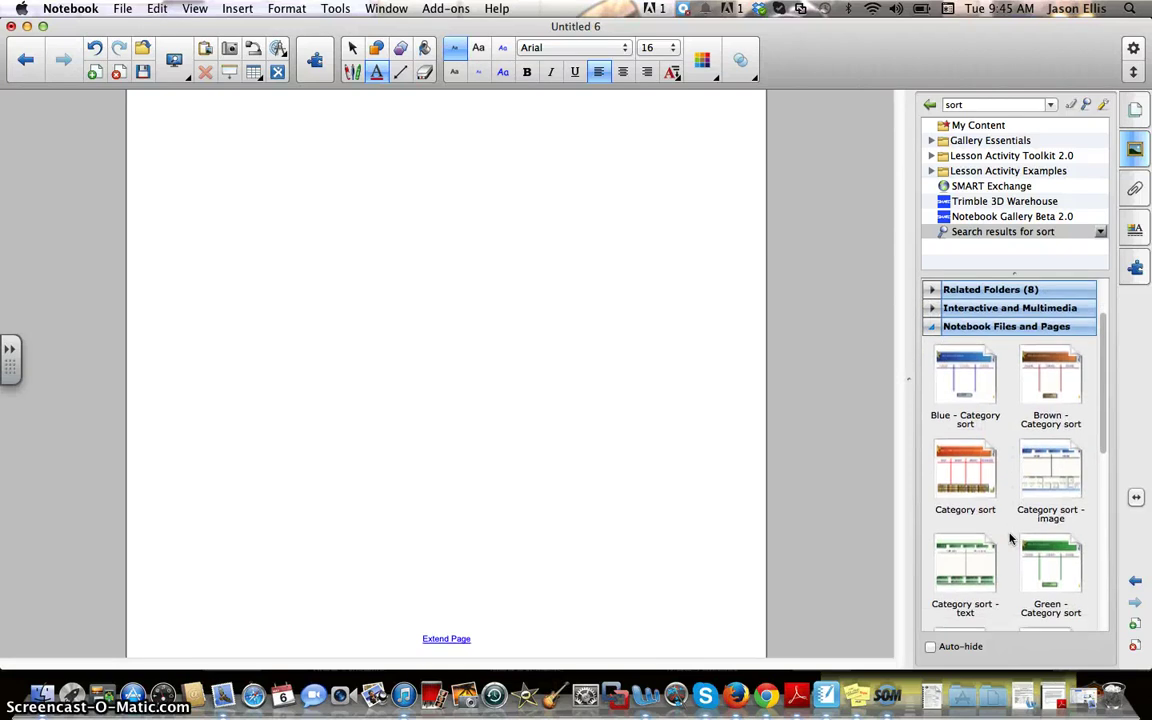
scroll(1010, 539, "down", 10)
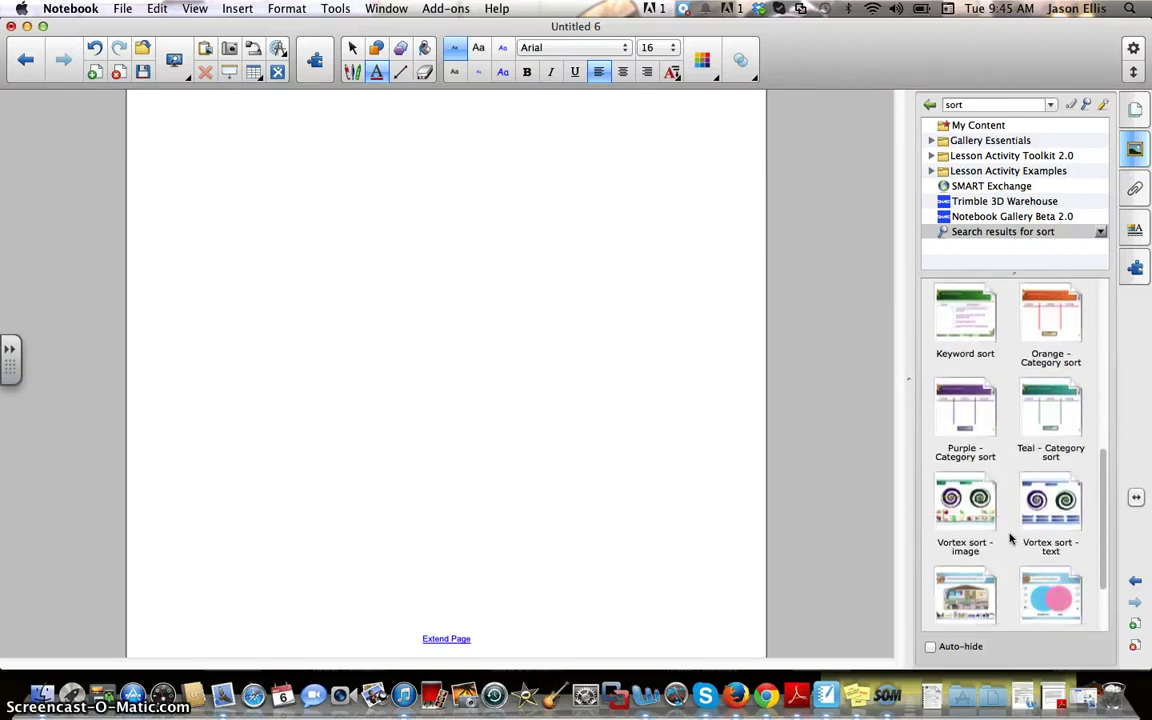
scroll(1010, 539, "down", 3)
scroll(1010, 539, "up", 8)
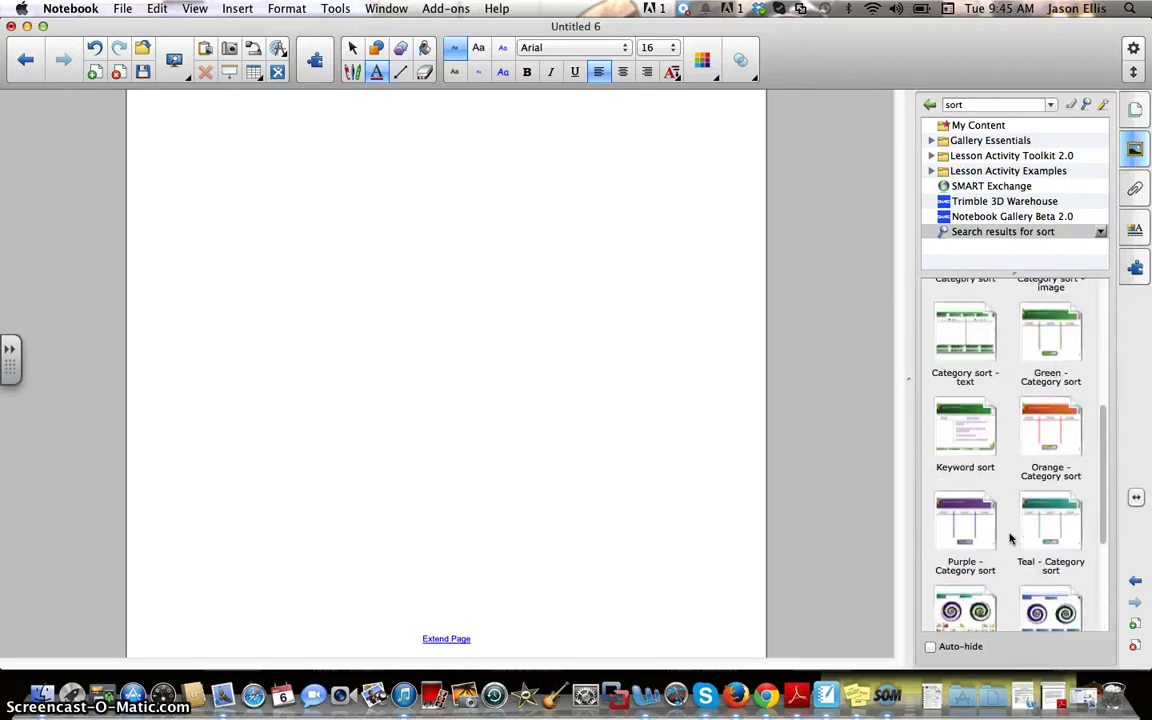
scroll(1010, 539, "up", 8)
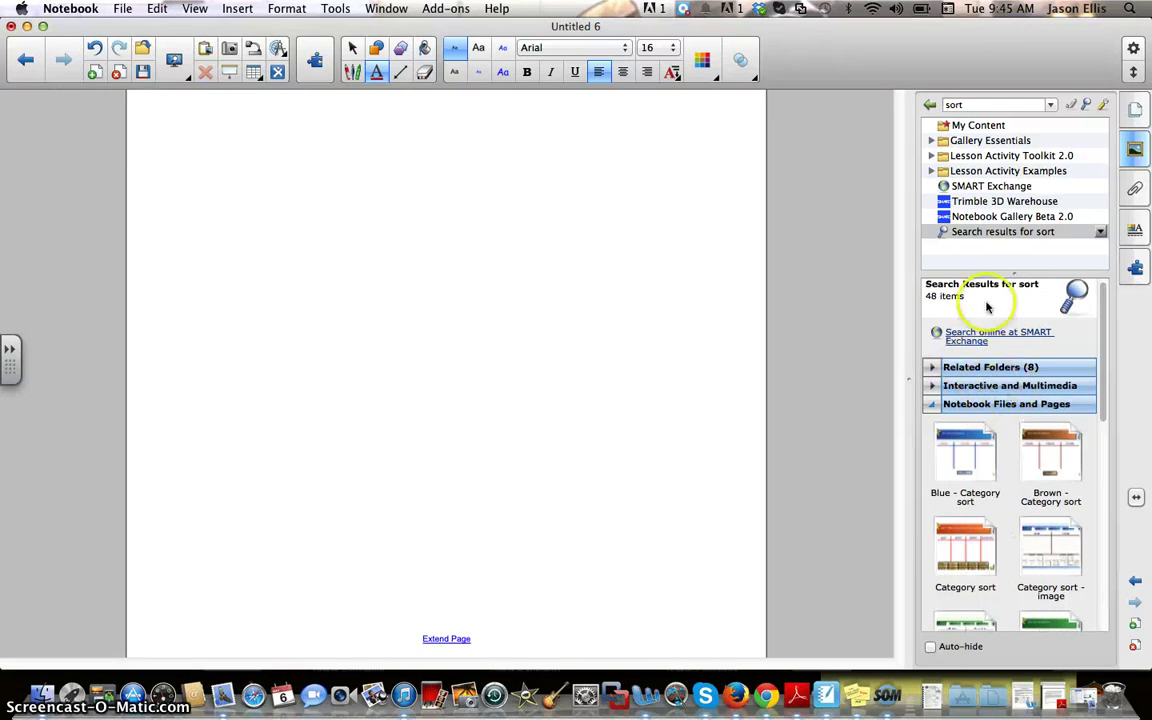
left_click(887, 698)
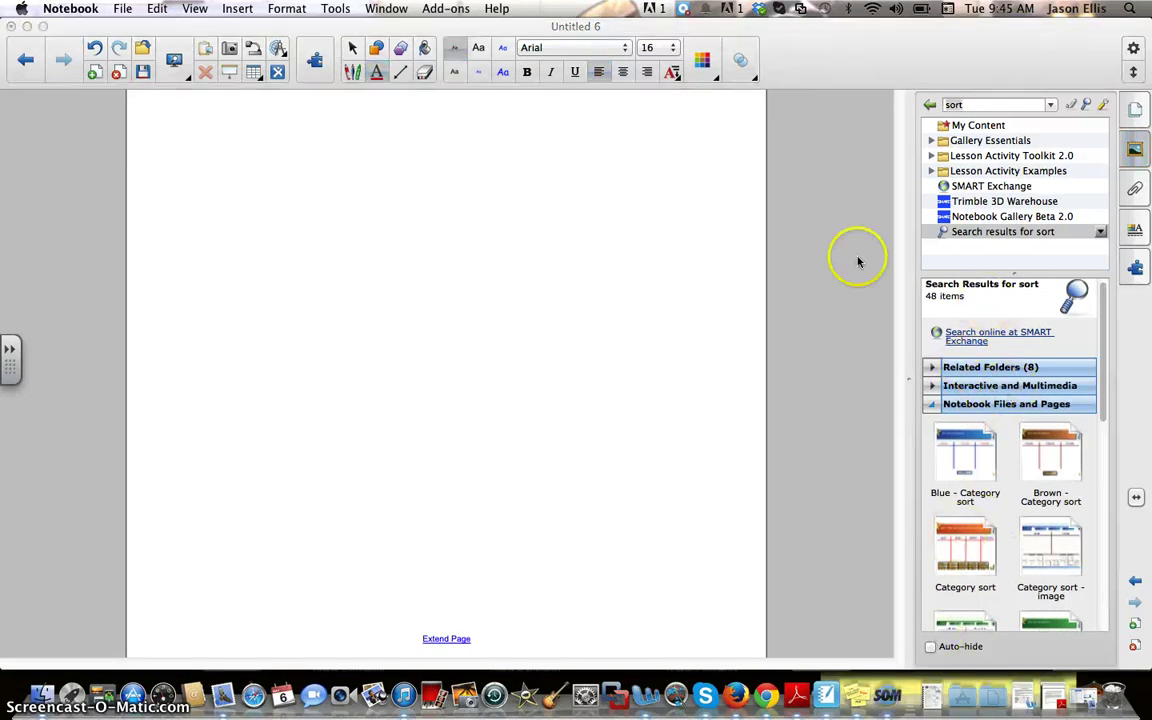
- Search the Gallery for "order" and place the Ordering activity from Notebook Files and Pages on the new page
left_click(955, 107)
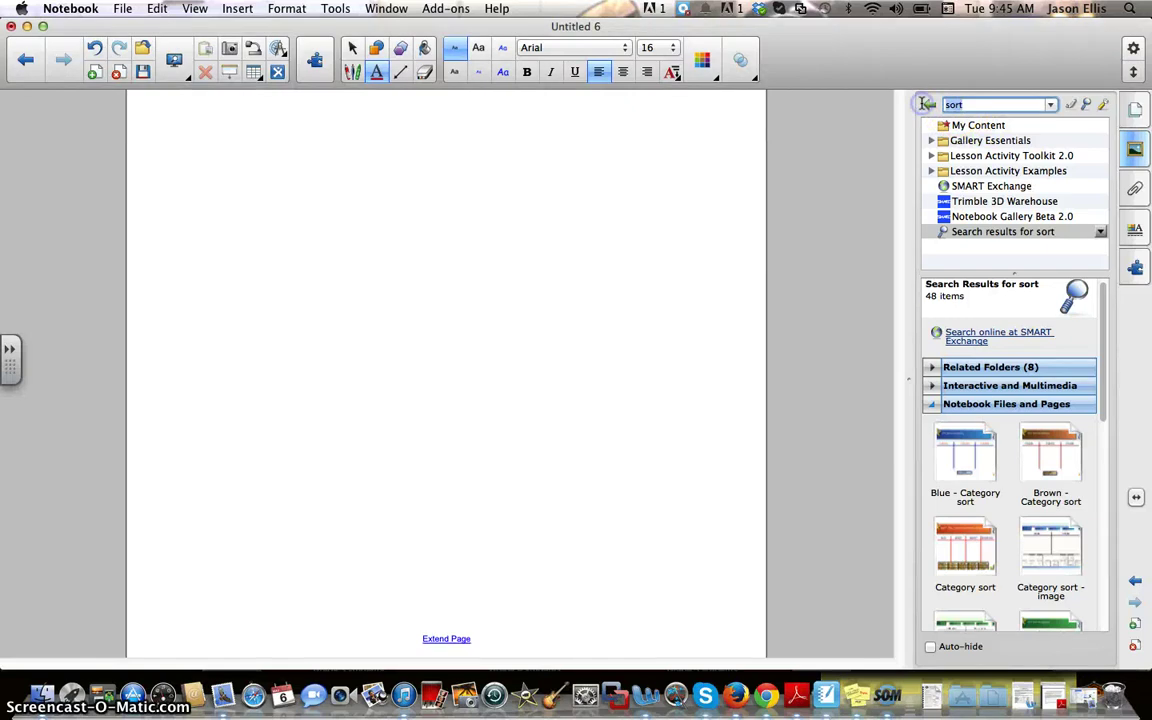
key("Return")
scroll(1055, 455, "down", 2)
scroll(1055, 455, "down", 5)
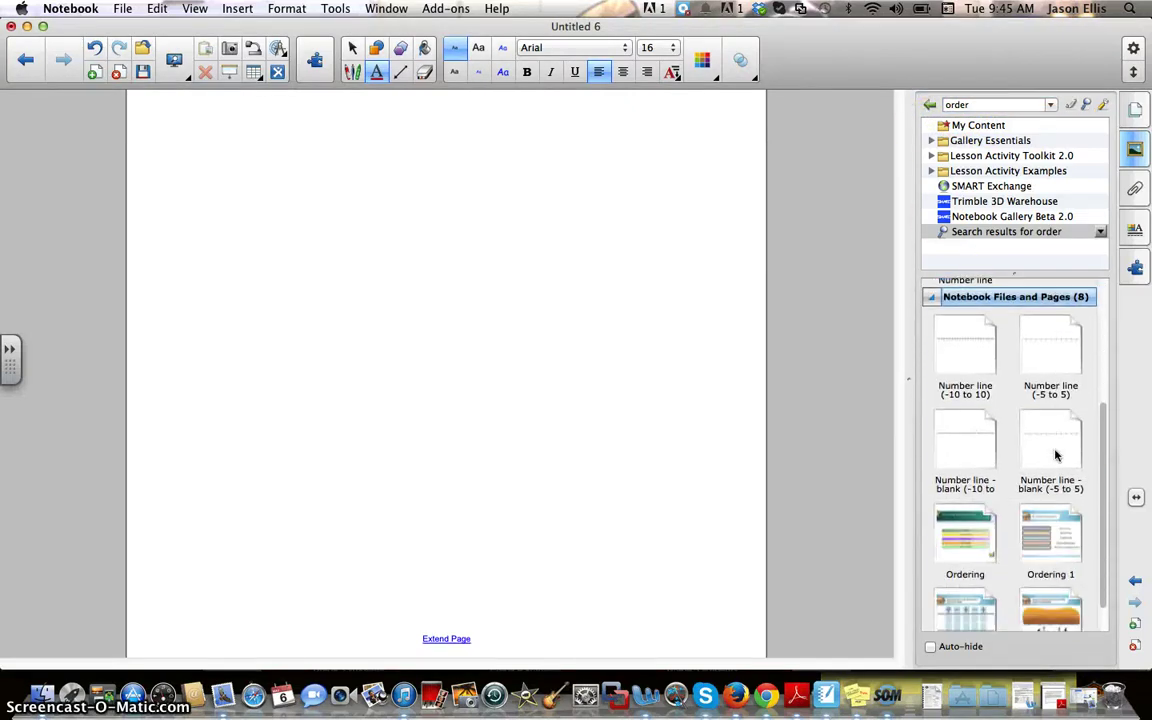
left_click(968, 507)
left_click_drag(968, 507, 393, 346)
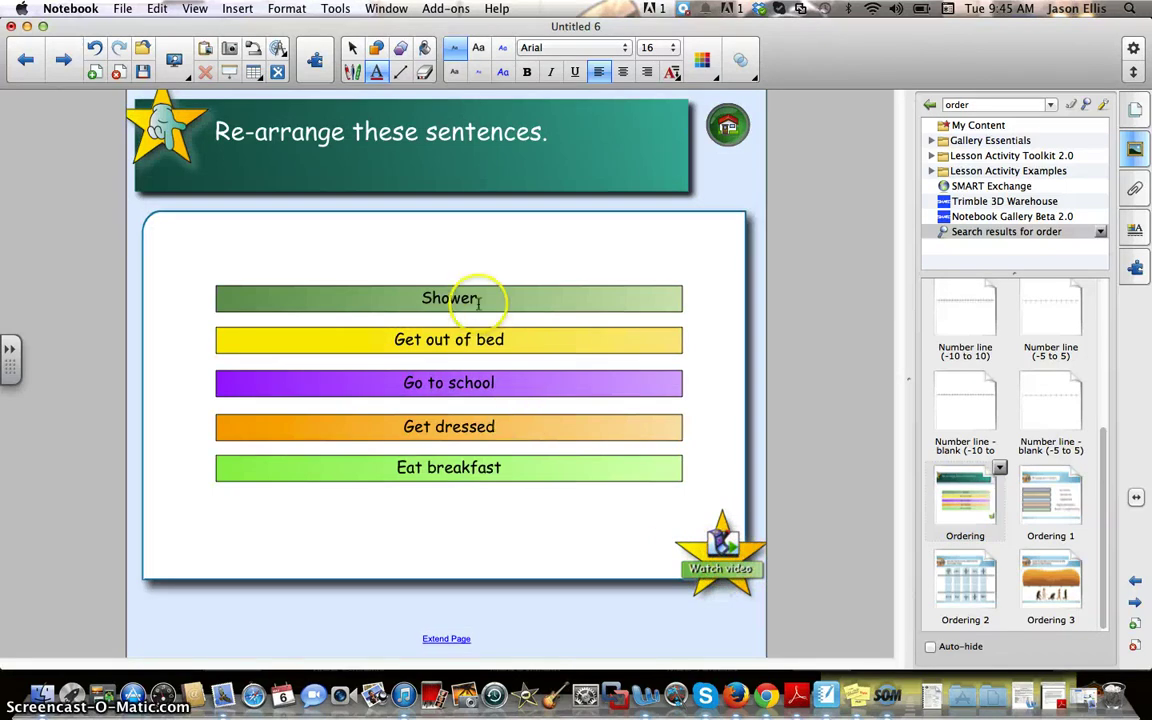
- Move the "Shower" bar slightly up and to the left, away from the other sentence bars
left_click(352, 47)
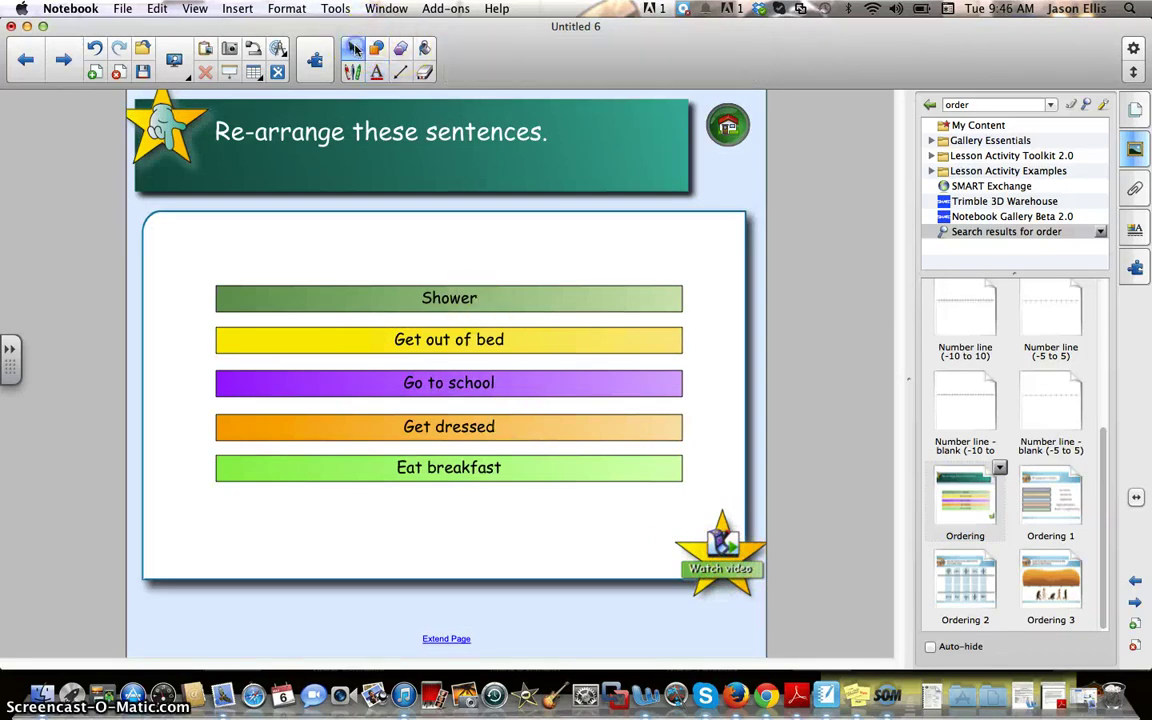
left_click_drag(483, 298, 468, 269)
left_click(386, 275)
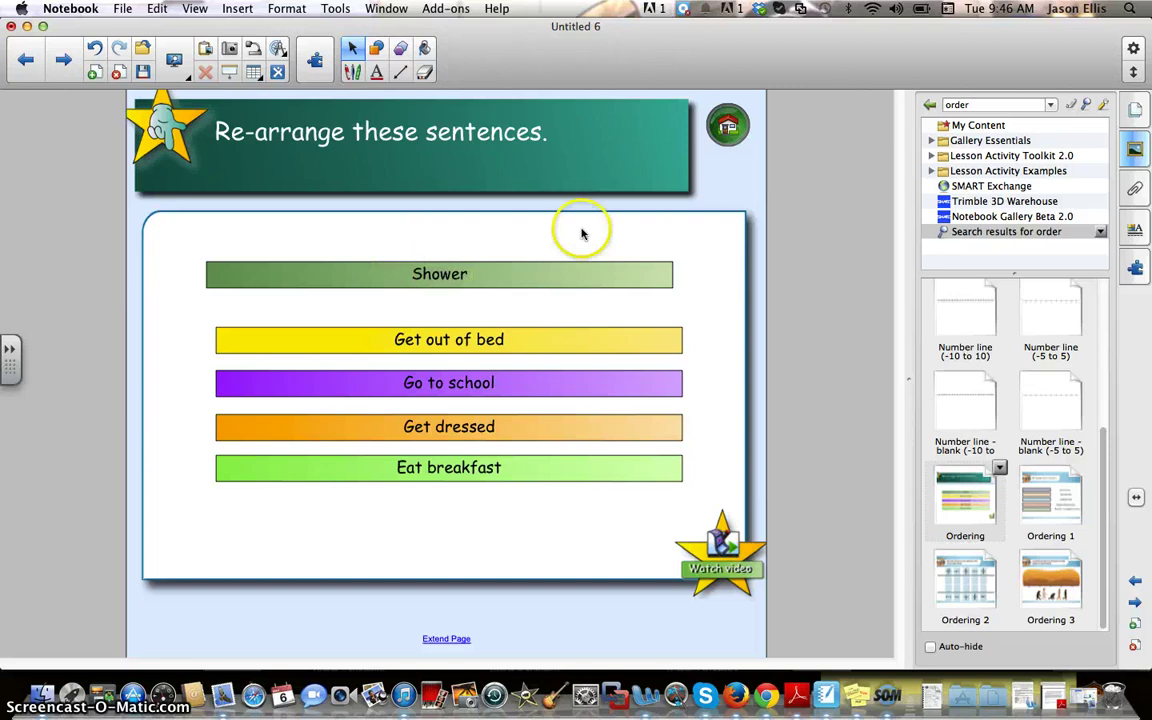
- Examine the locking options available for the "Shower" bar without applying any of them
left_click(638, 287)
left_click(685, 249)
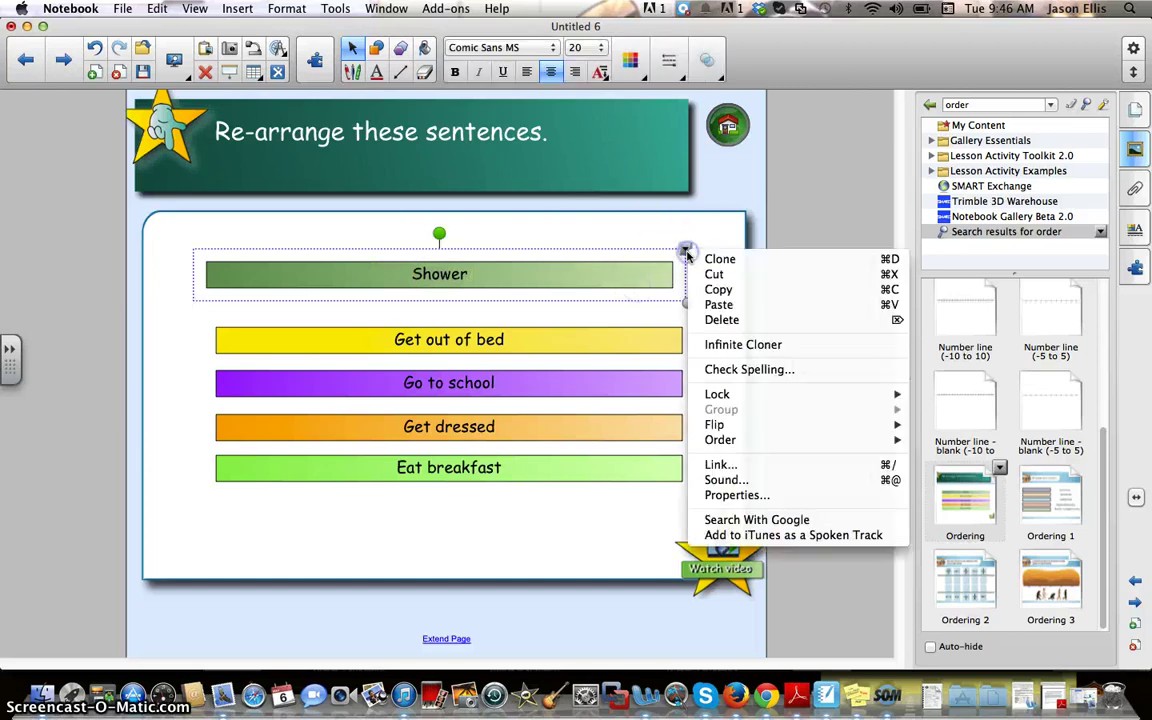
mouse_move(760, 402)
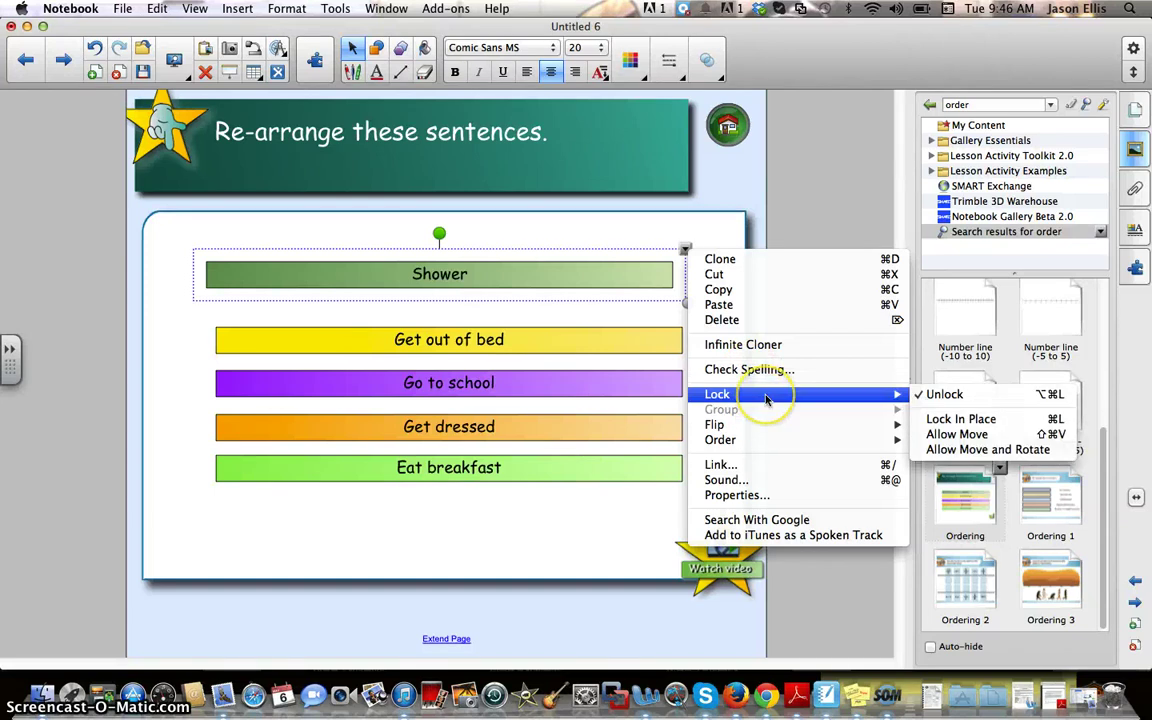
mouse_move(778, 430)
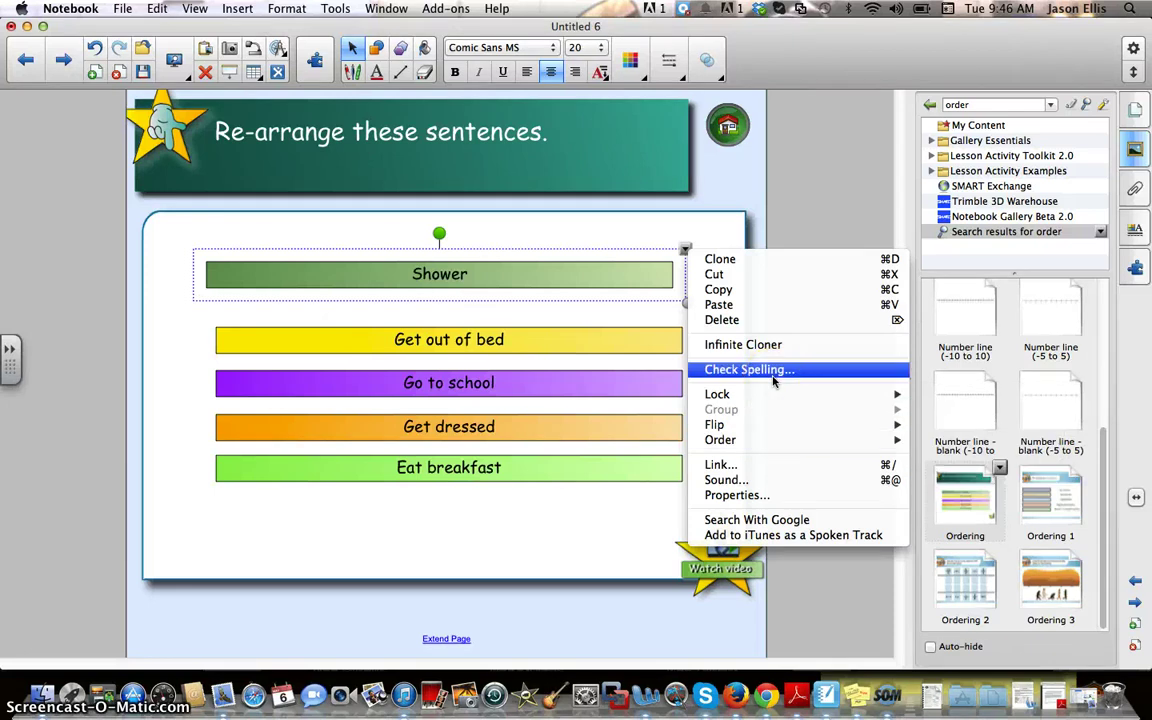
left_click(800, 624)
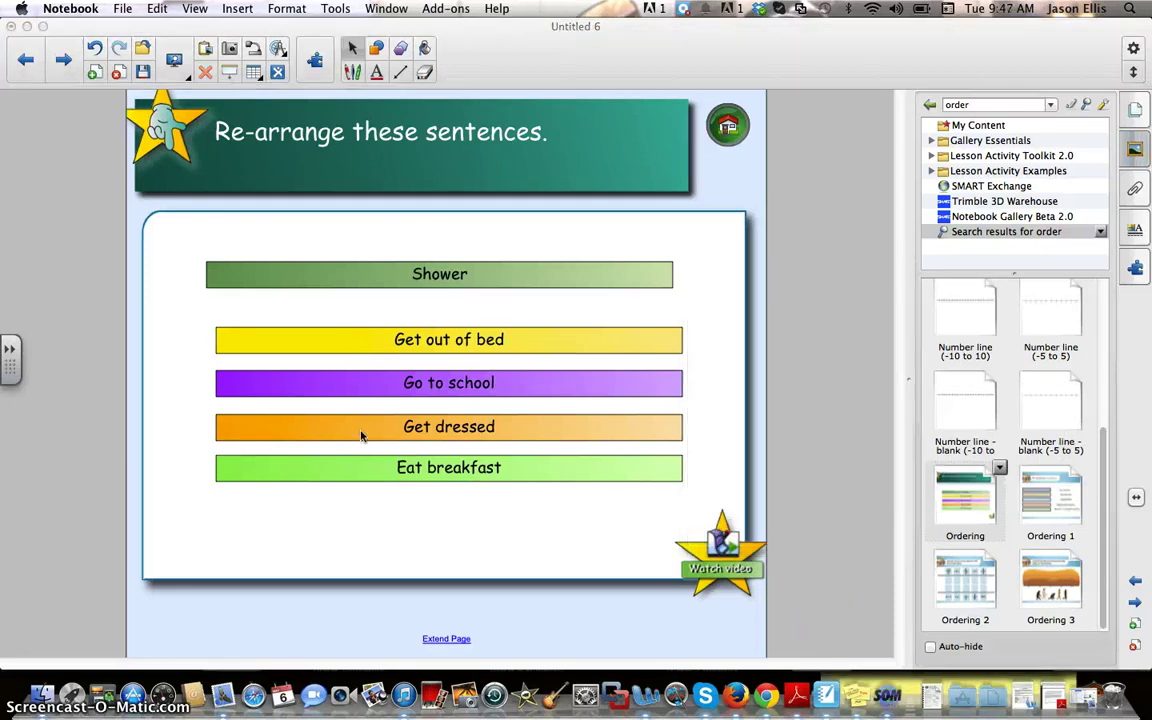
- Replace the text of the dark green "Shower" bar with "Red pack to go to Gramma's house."
double_click(452, 275)
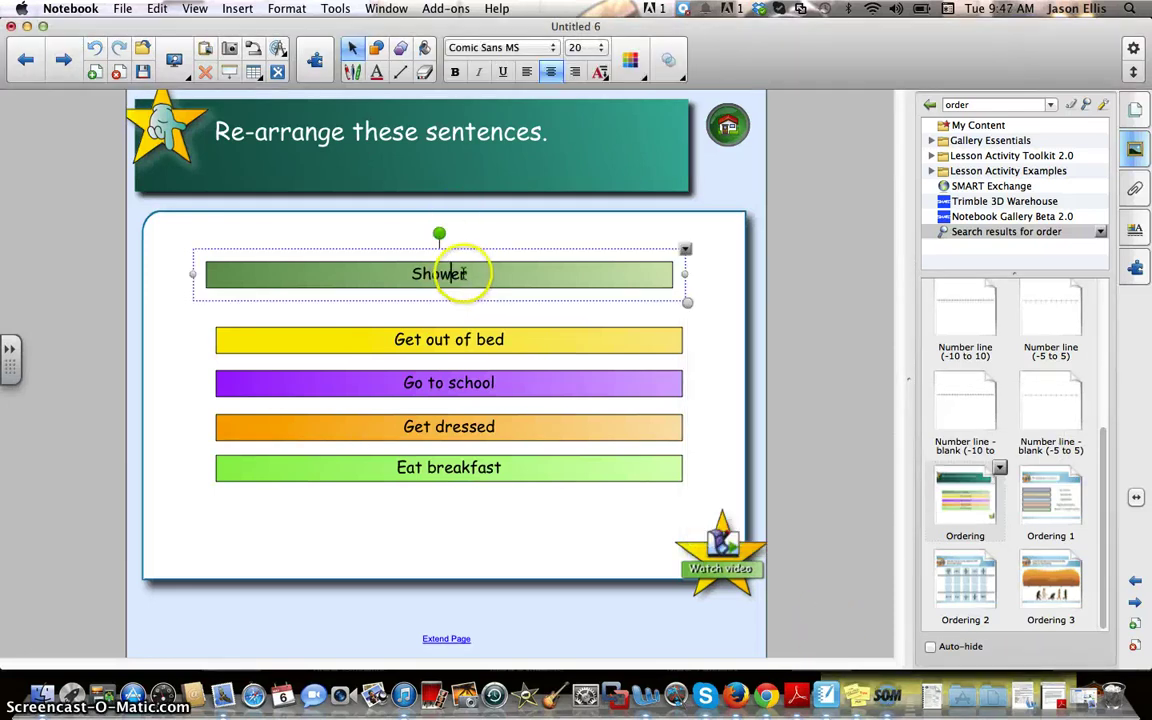
left_click_drag(456, 274, 373, 275)
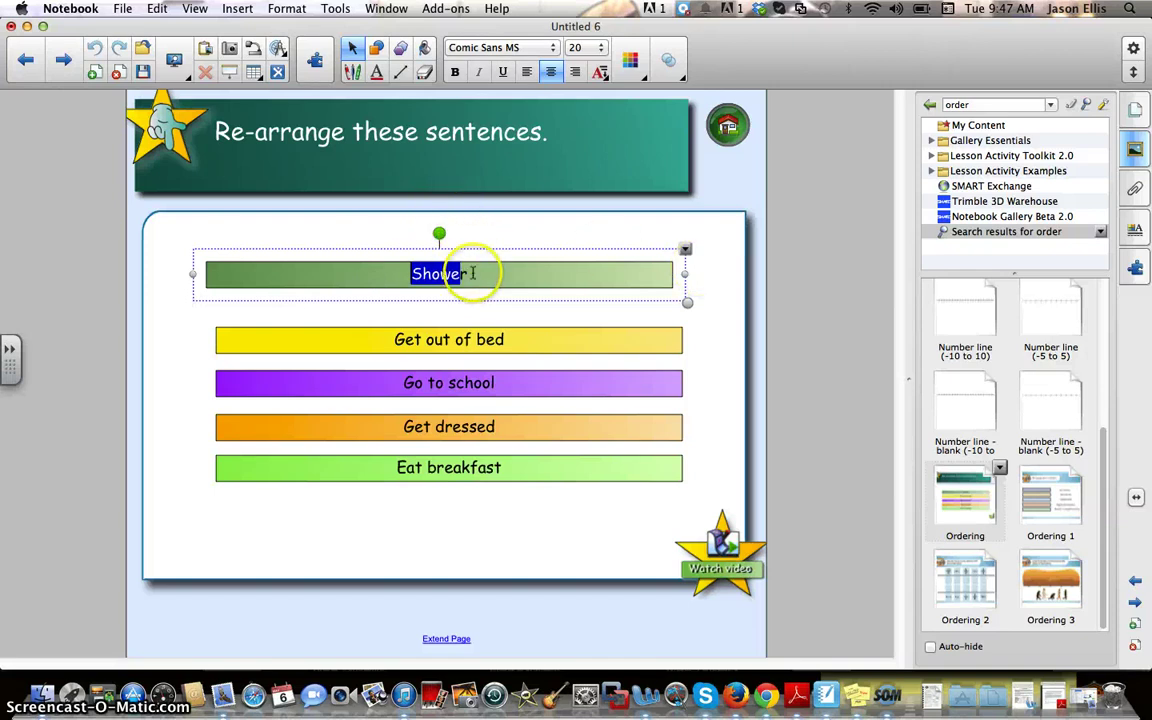
left_click_drag(468, 273, 405, 270)
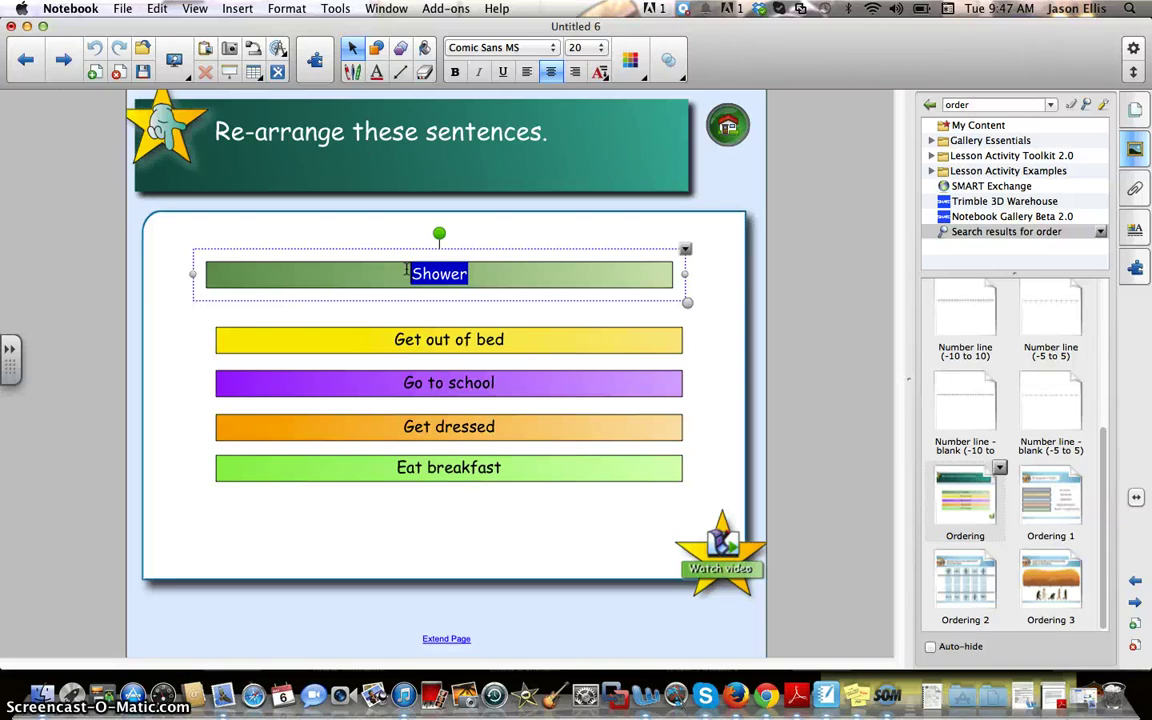
type("Red pack")
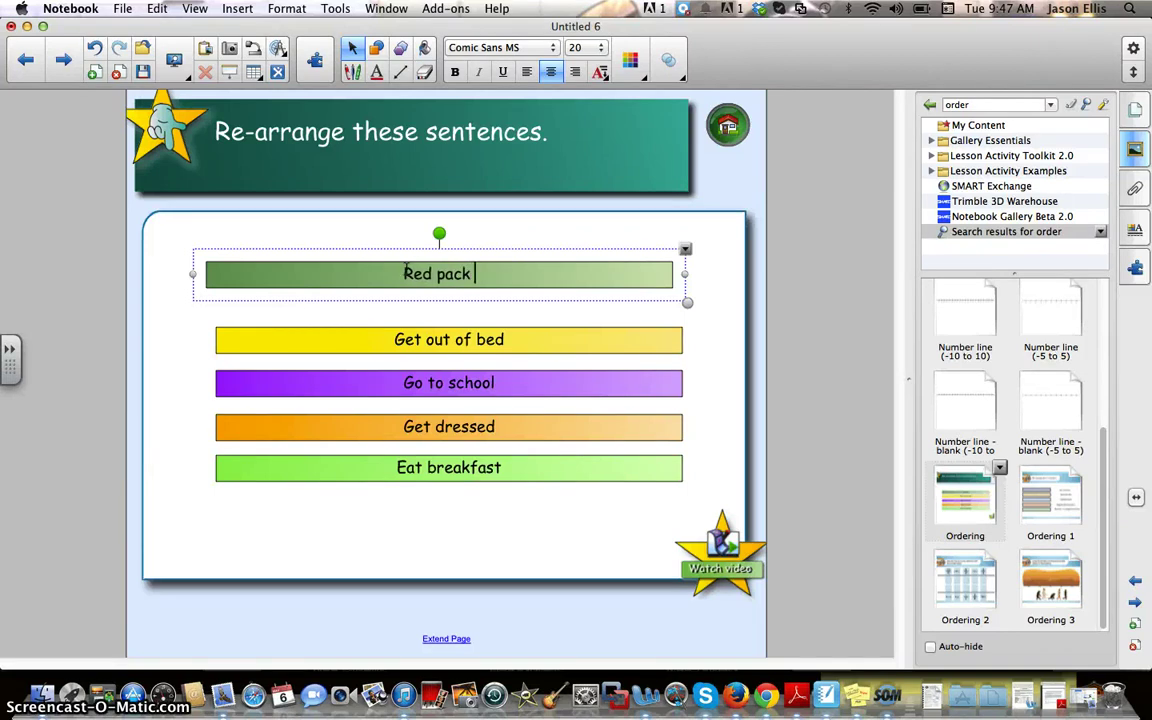
type(" to go")
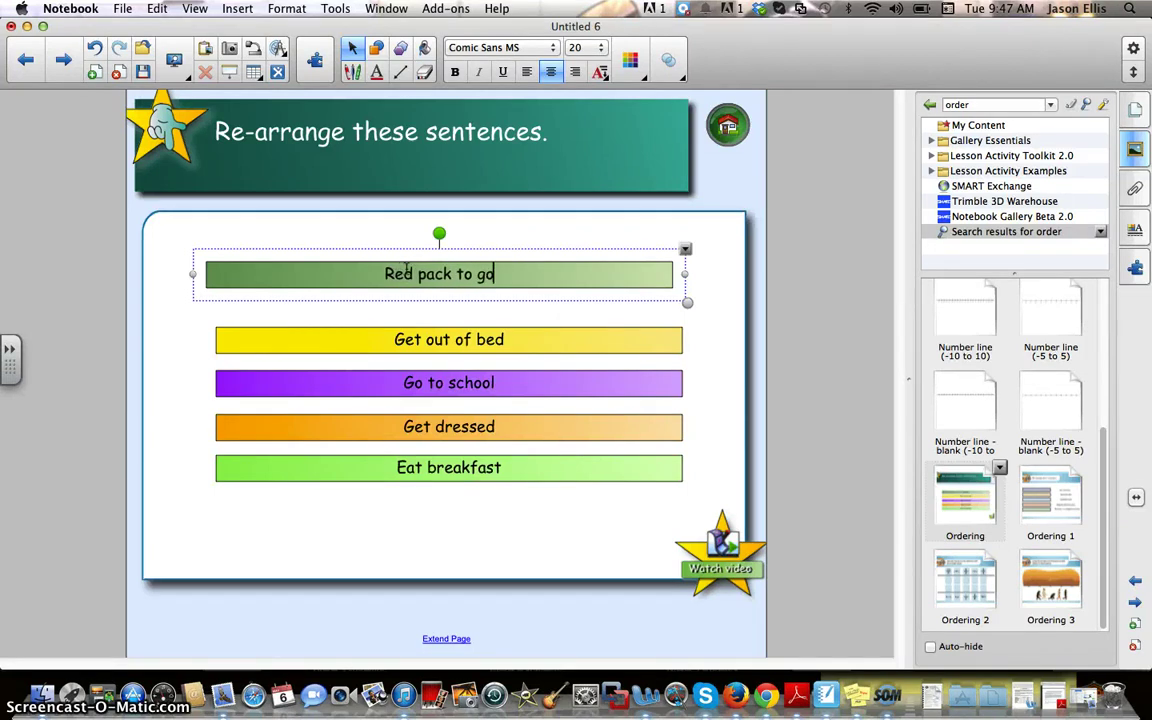
type(" to Gro")
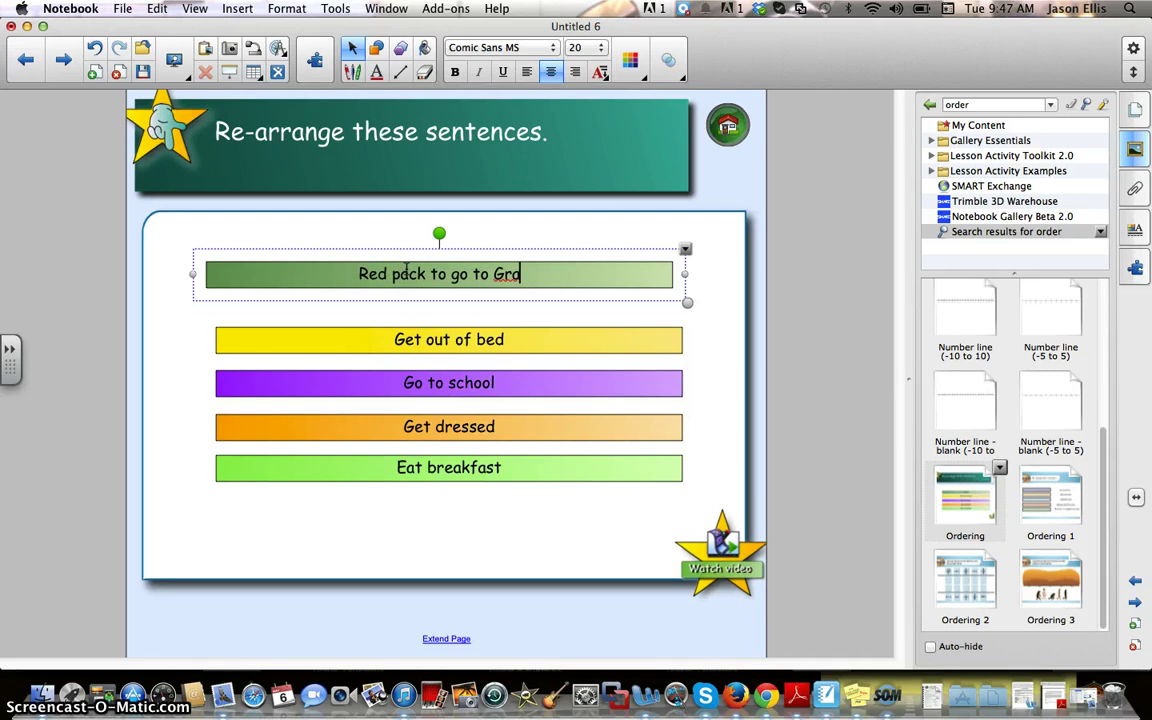
key("BackSpace")
type("amma's house")
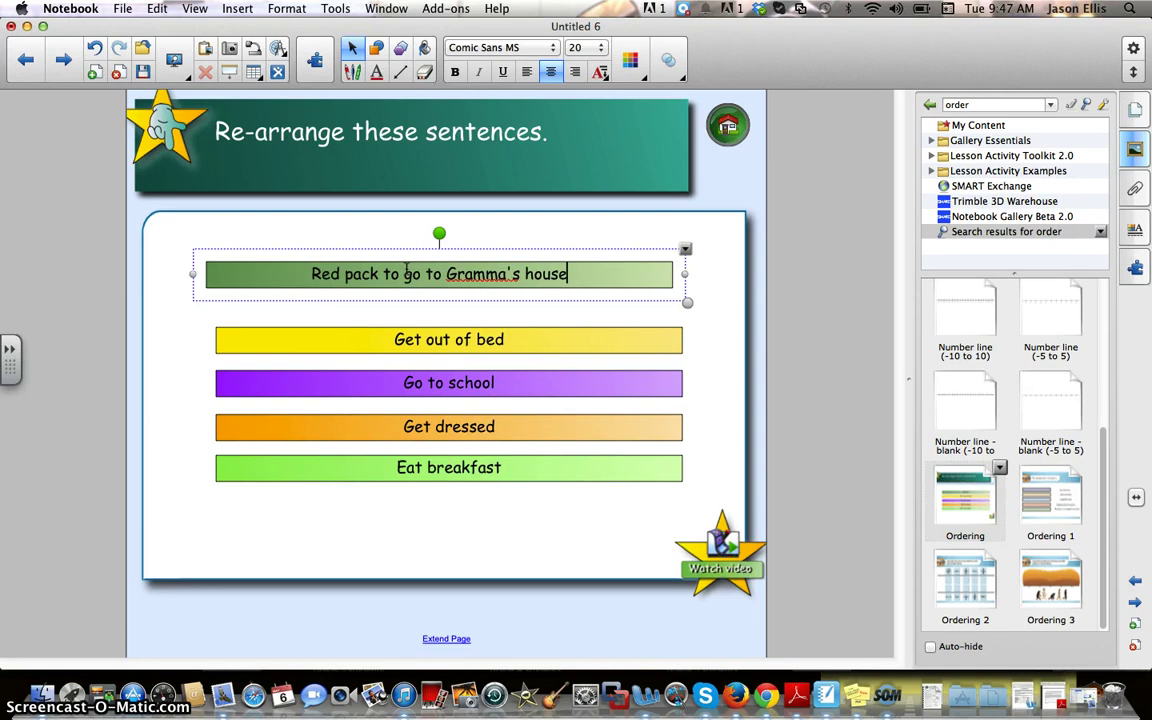
type(".")
- Replace the text of the yellow bar with "Walks through the forest."
left_click(478, 339)
left_click(503, 341)
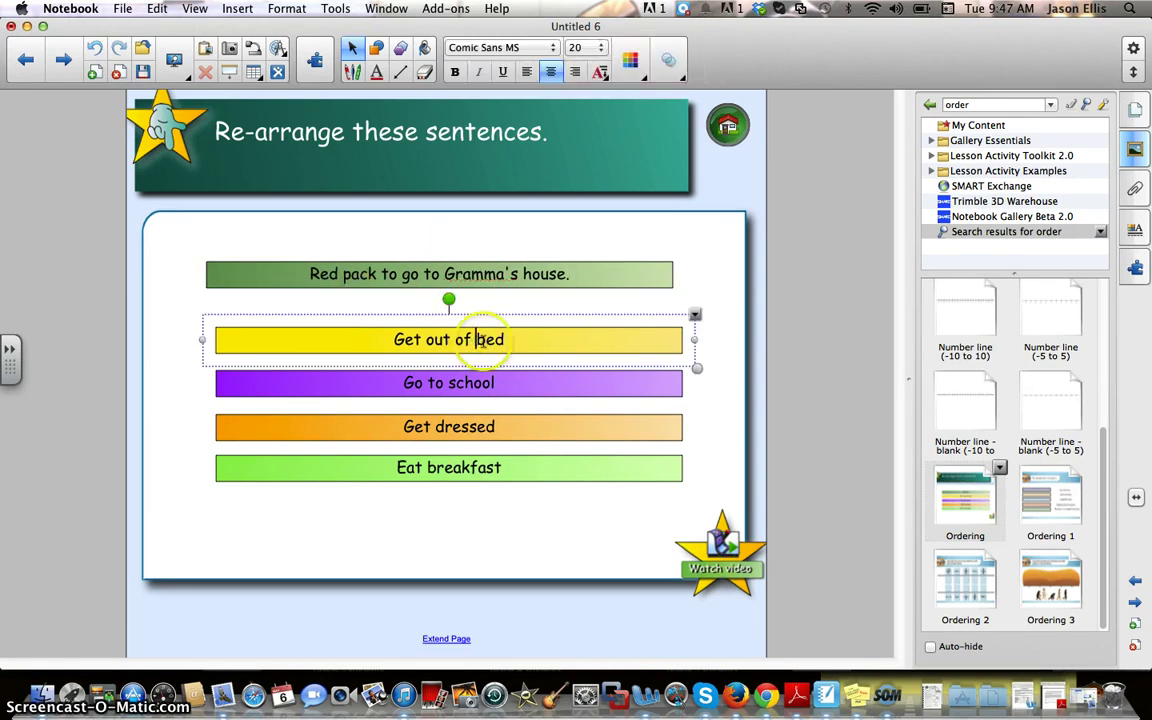
left_click_drag(503, 341, 386, 341)
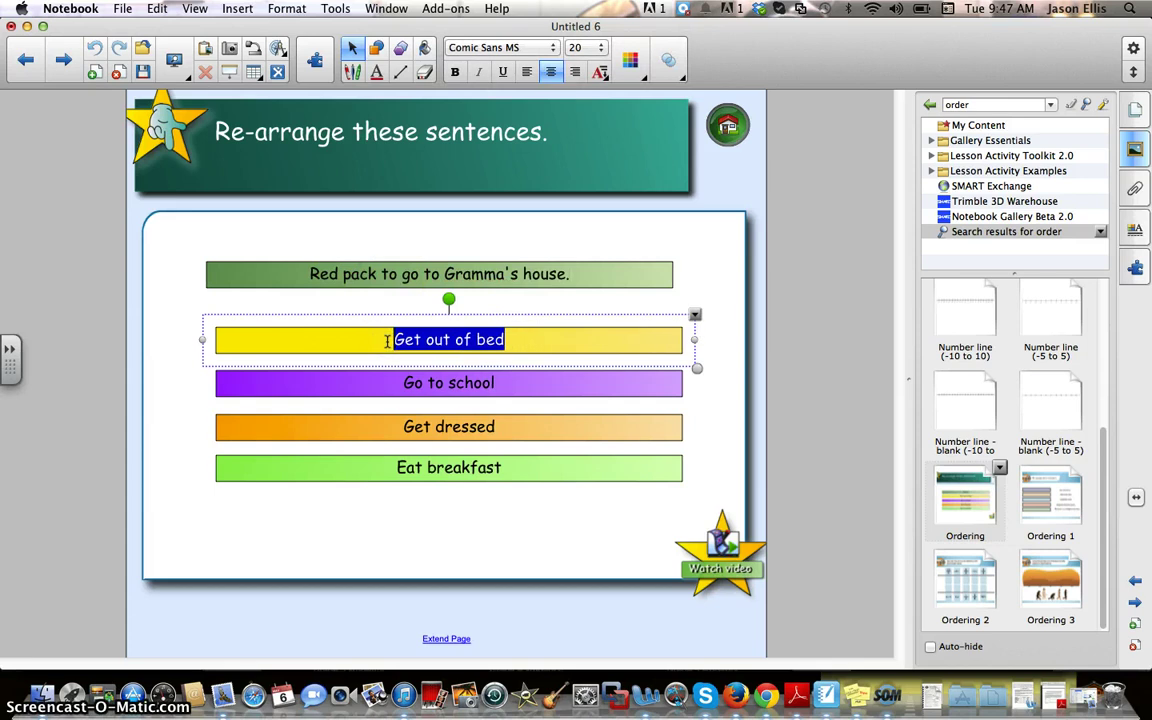
type("Walks")
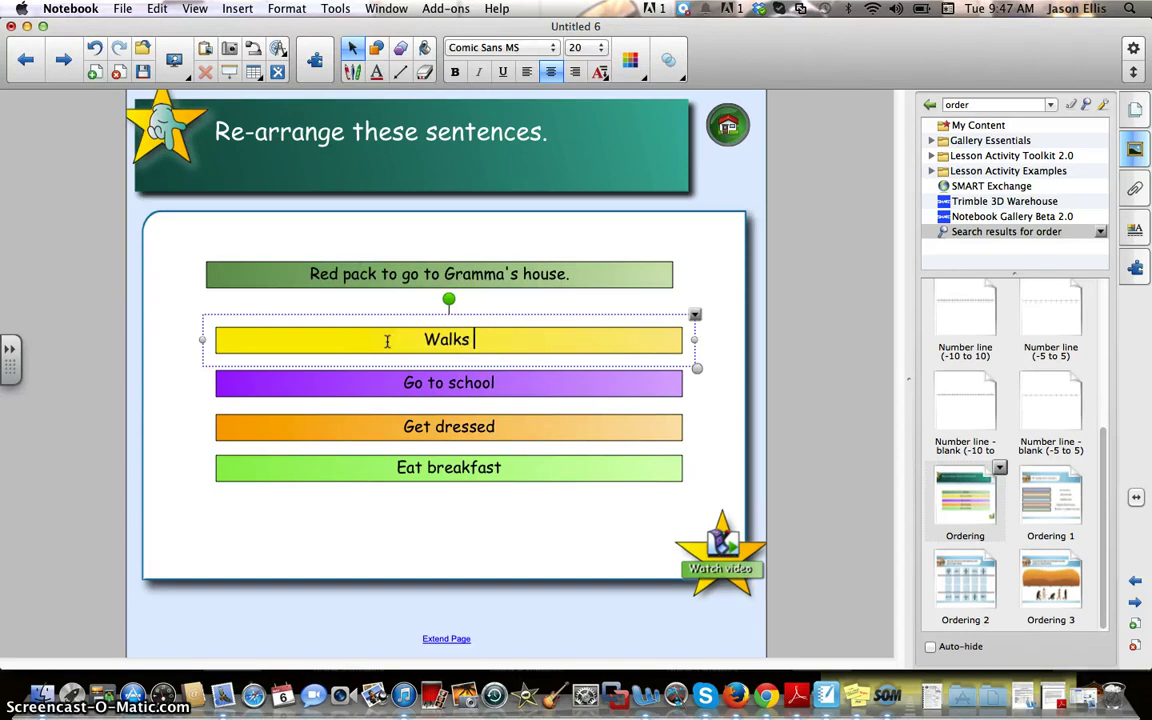
type(" through the forest")
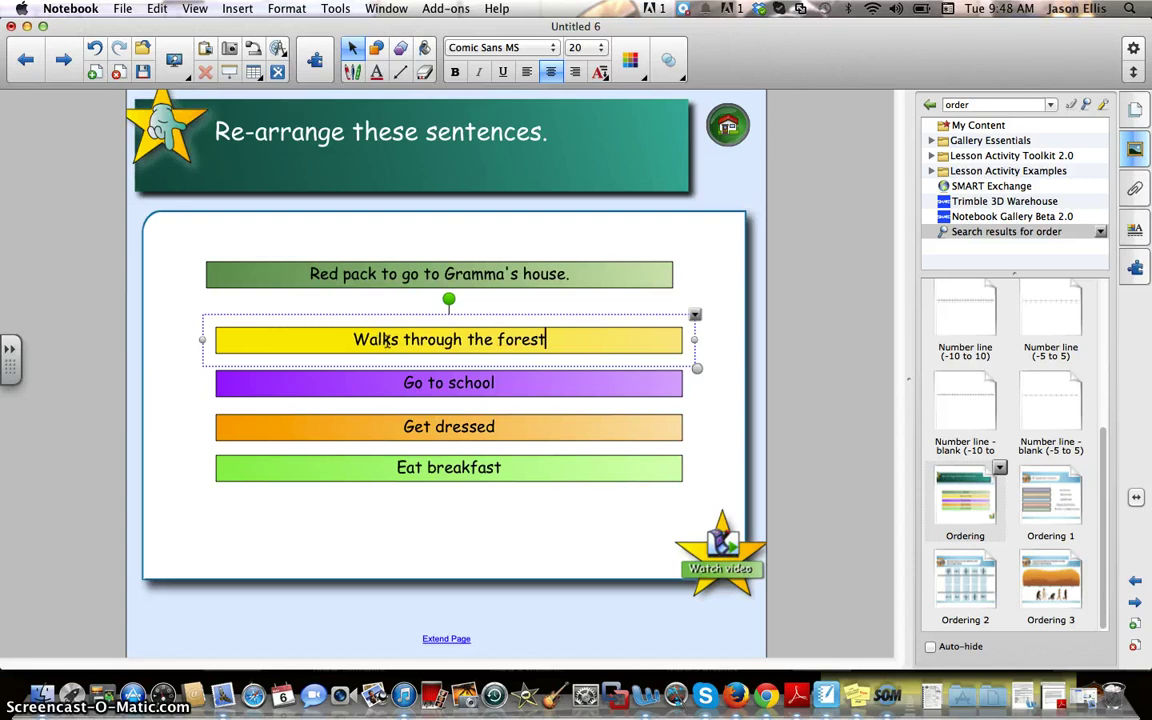
type(".")
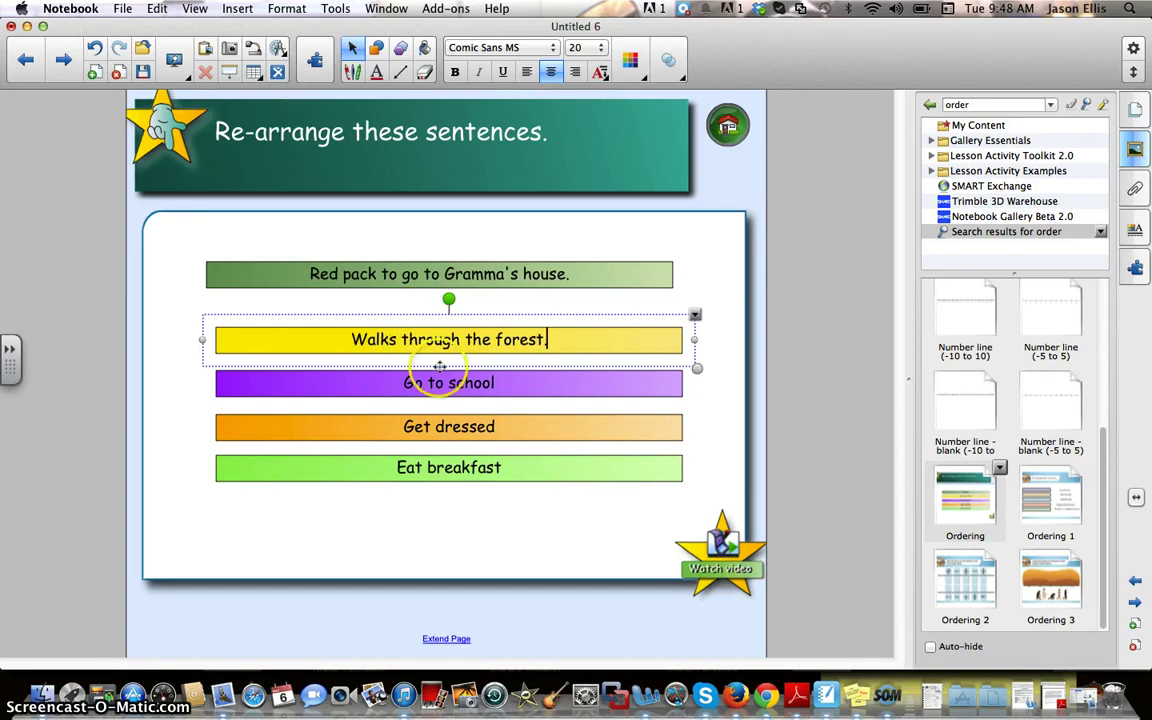
- Replace the text of the purple bar with "Meets the wolf."
left_click(478, 405)
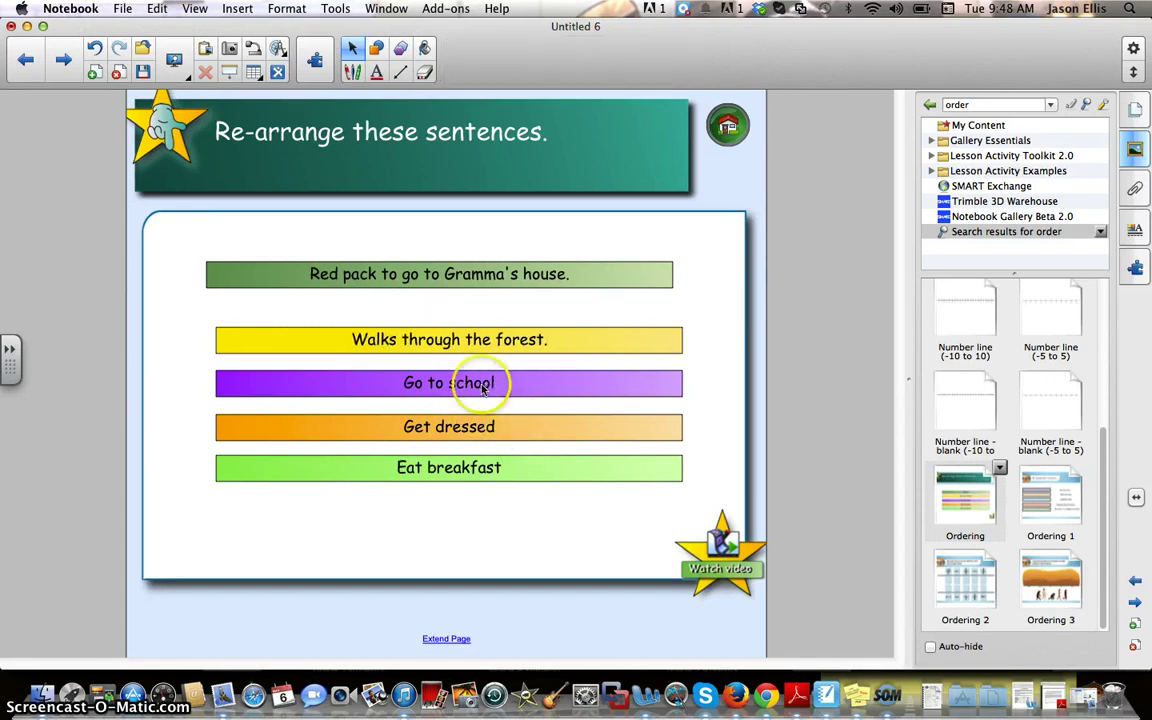
left_click(483, 389)
left_click_drag(502, 383, 428, 384)
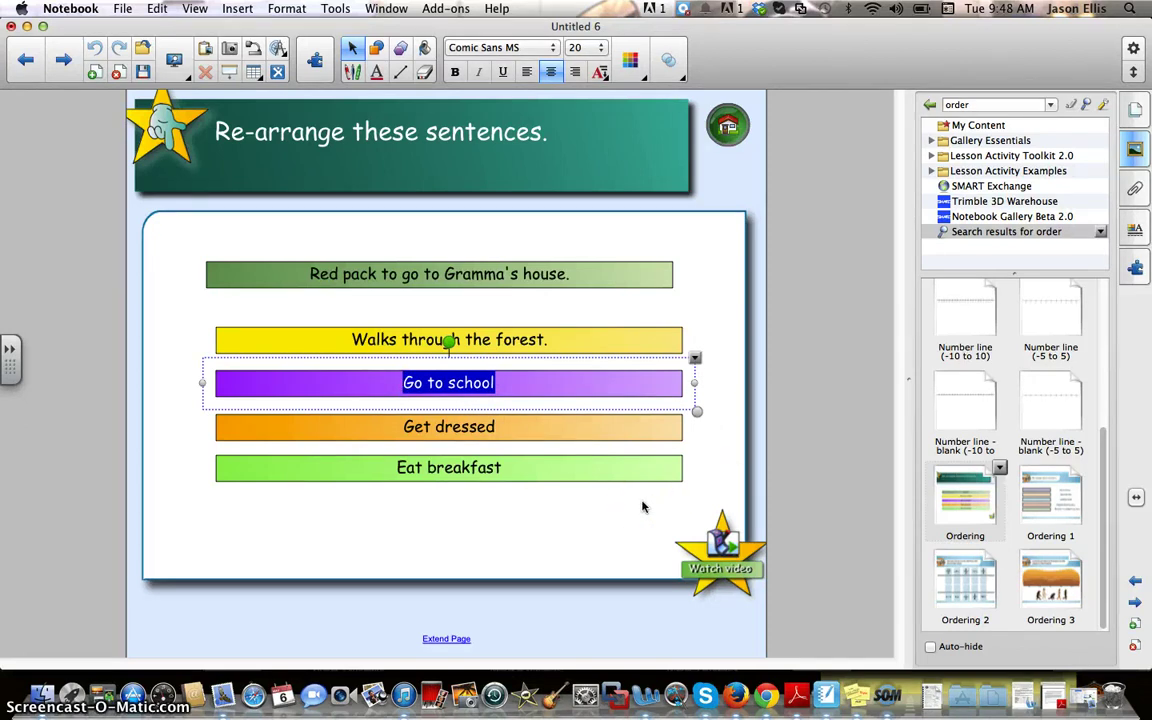
type("Gets")
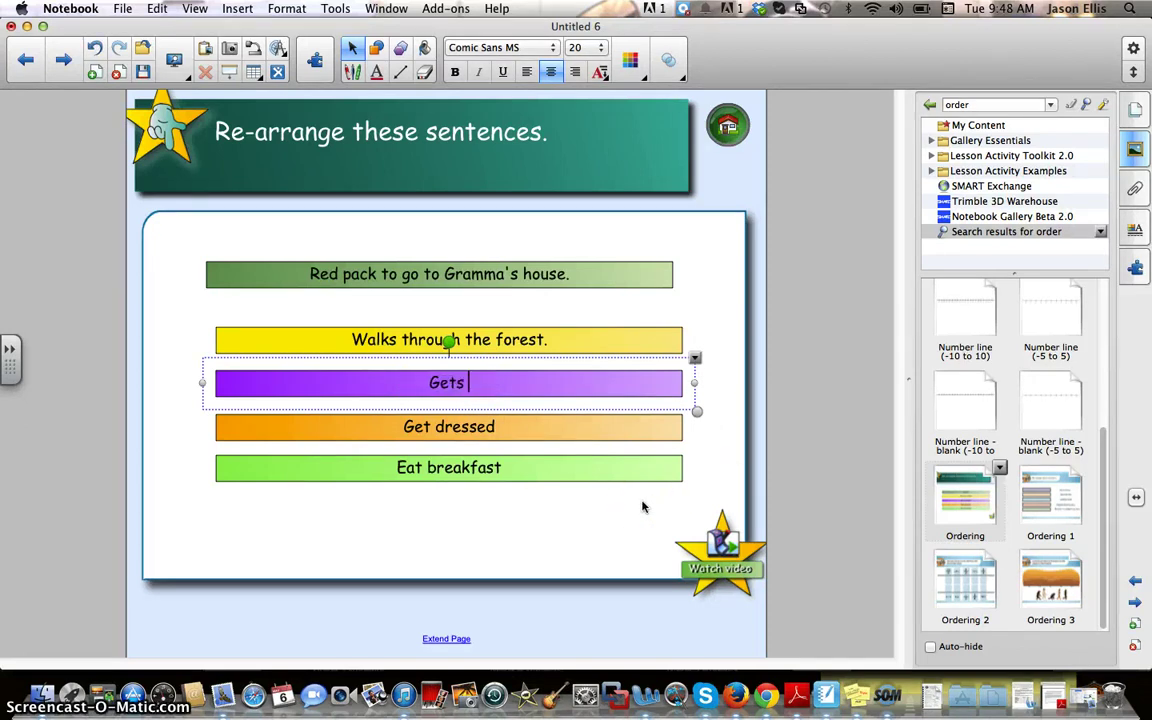
type(" to Gra")
type("s the wo")
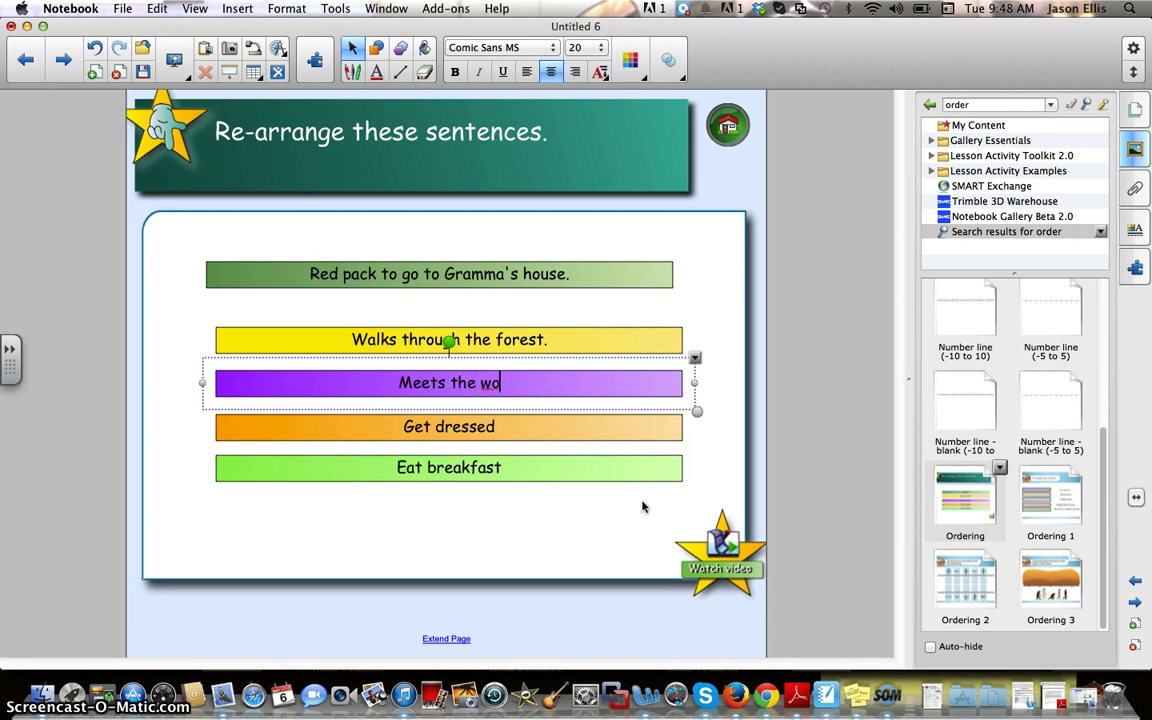
type("lf.")
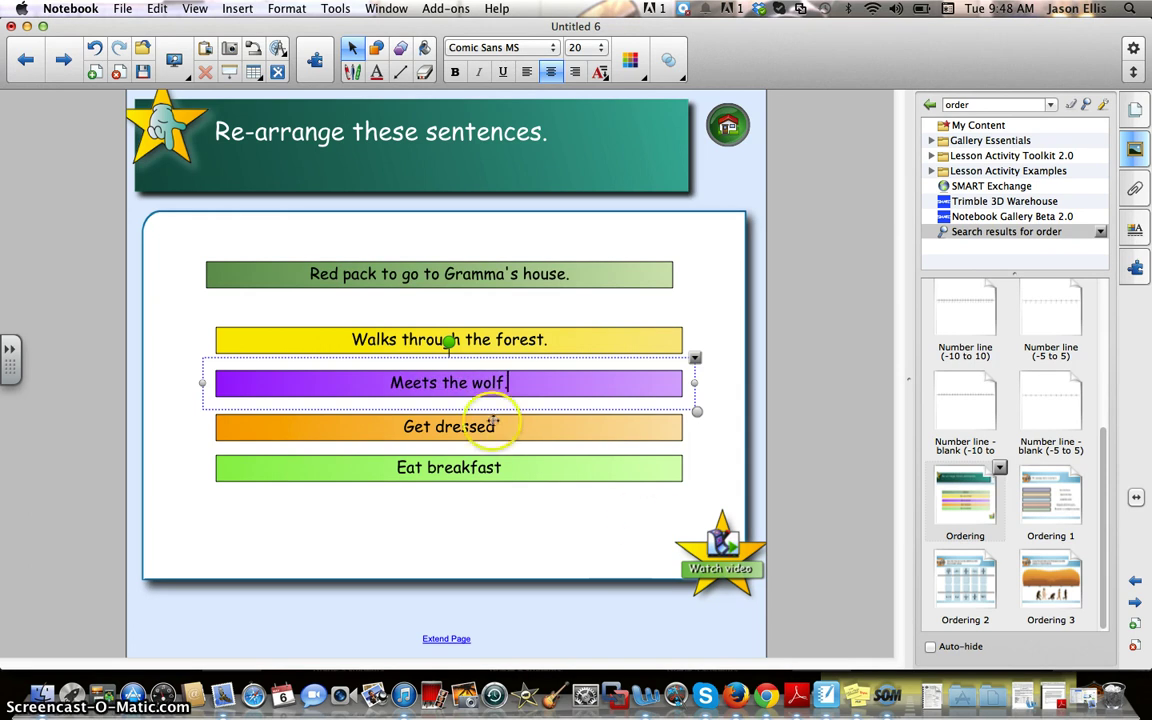
- Replace the text of the orange bar with "Gets to Gramma's house."
left_click(476, 426)
left_click(478, 426)
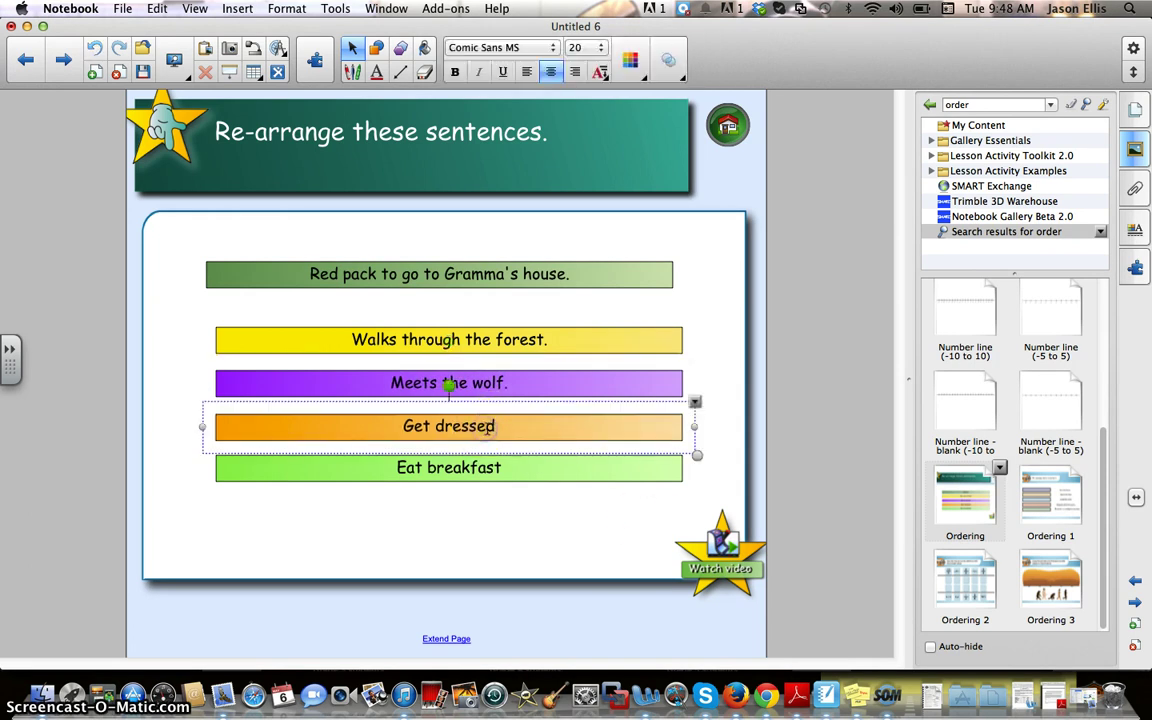
left_click_drag(495, 426, 395, 425)
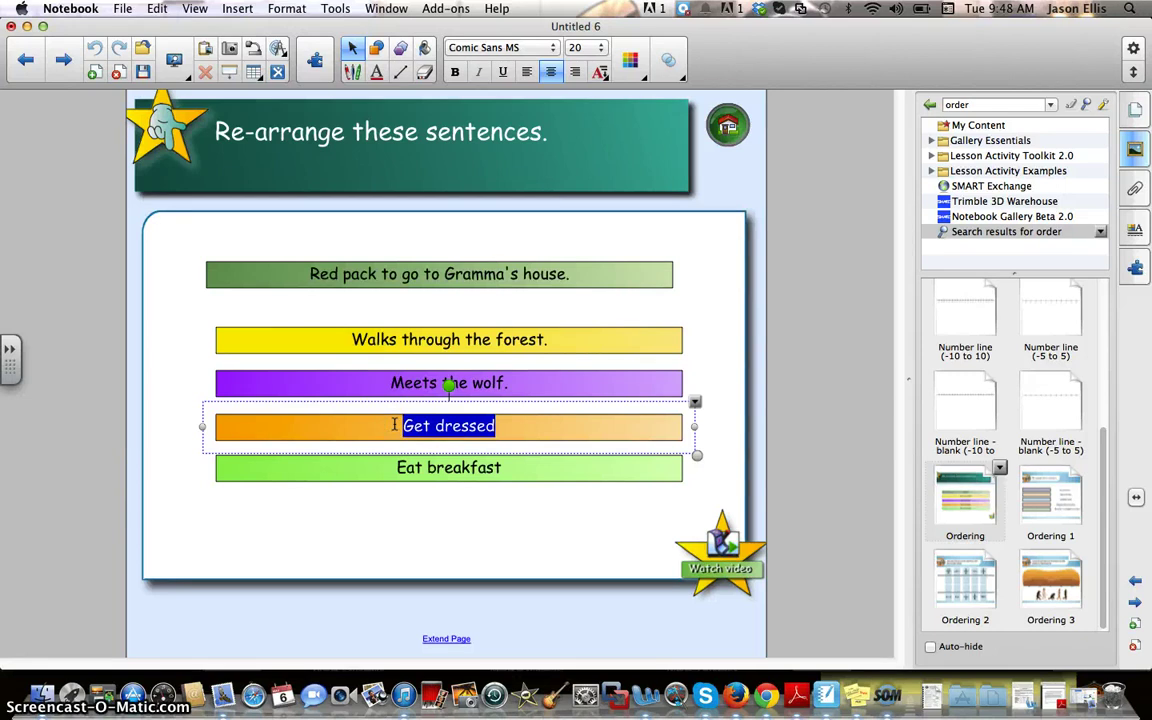
type("Gets to Gramma's")
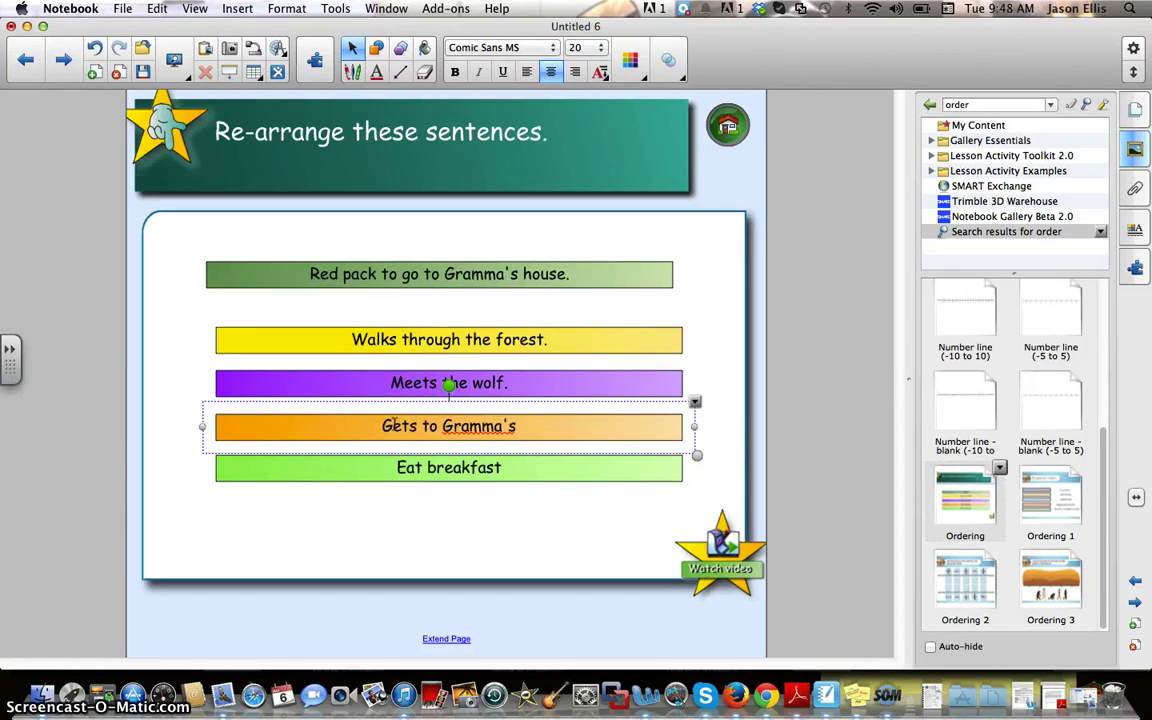
type(" House")
key("BackSpace")
key("BackSpace")
key("BackSpace")
key("BackSpace")
key("BackSpace")
type("house.")
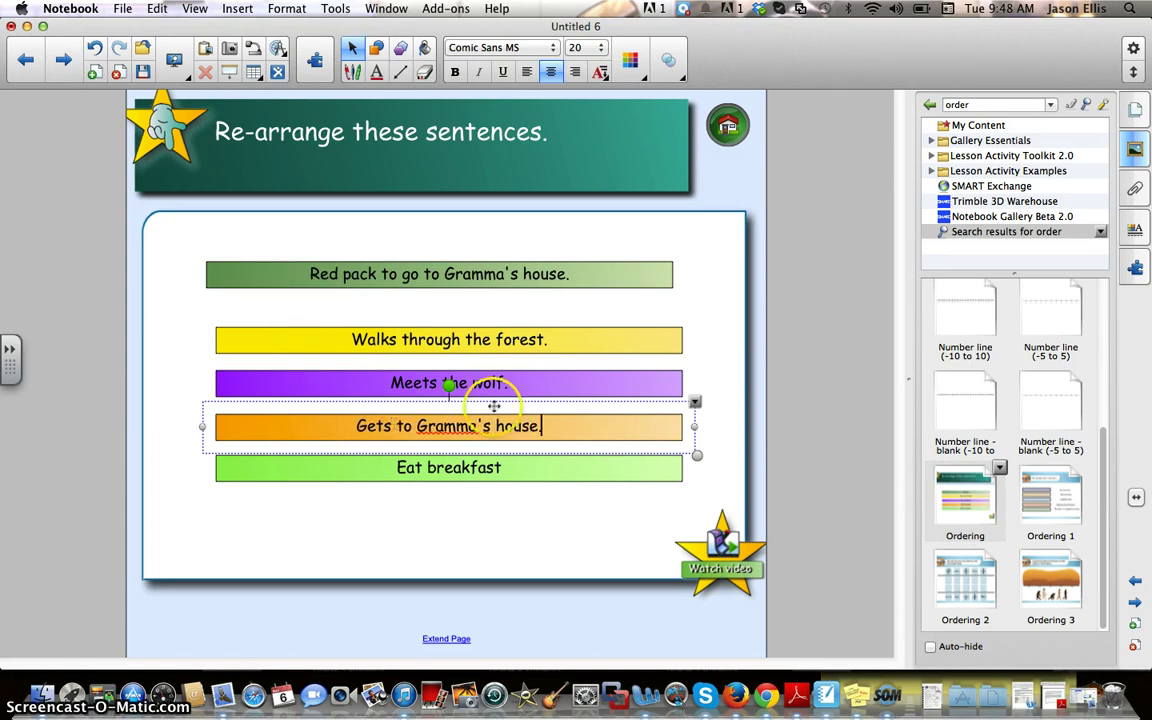
- Replace the text of the light green bar with "Interrogates the wolf."
left_click(488, 468)
left_click(493, 467)
left_click_drag(503, 467, 393, 467)
type("In")
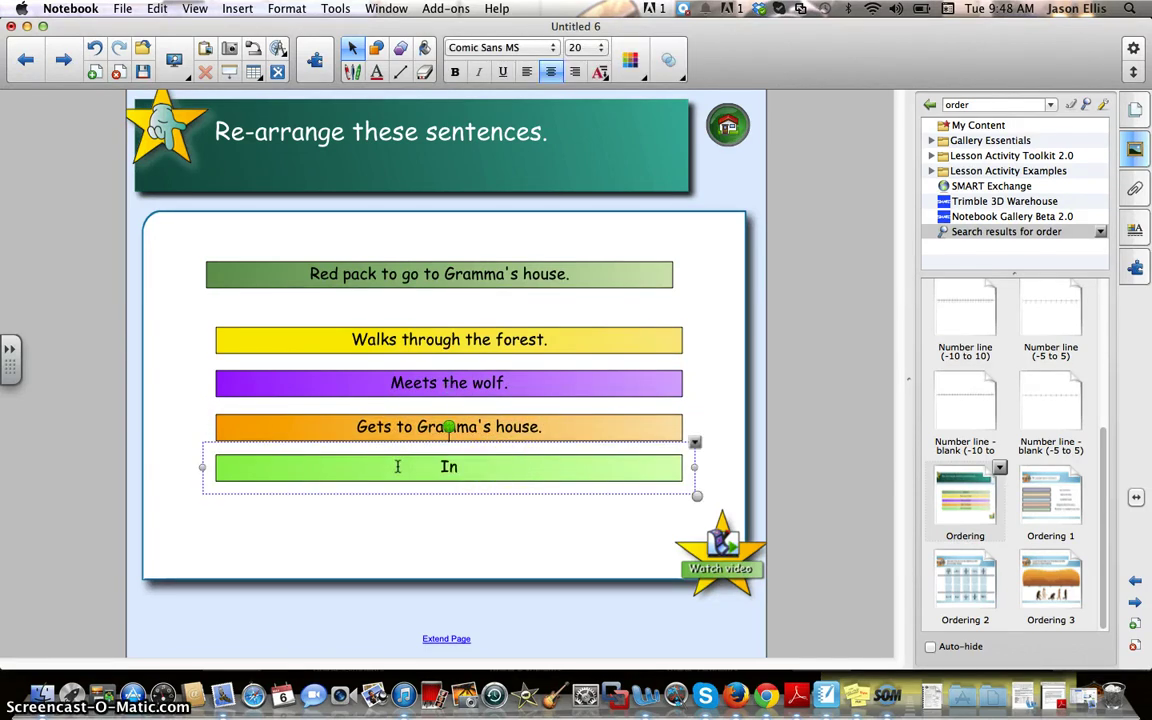
type("terrogates the wolf.")
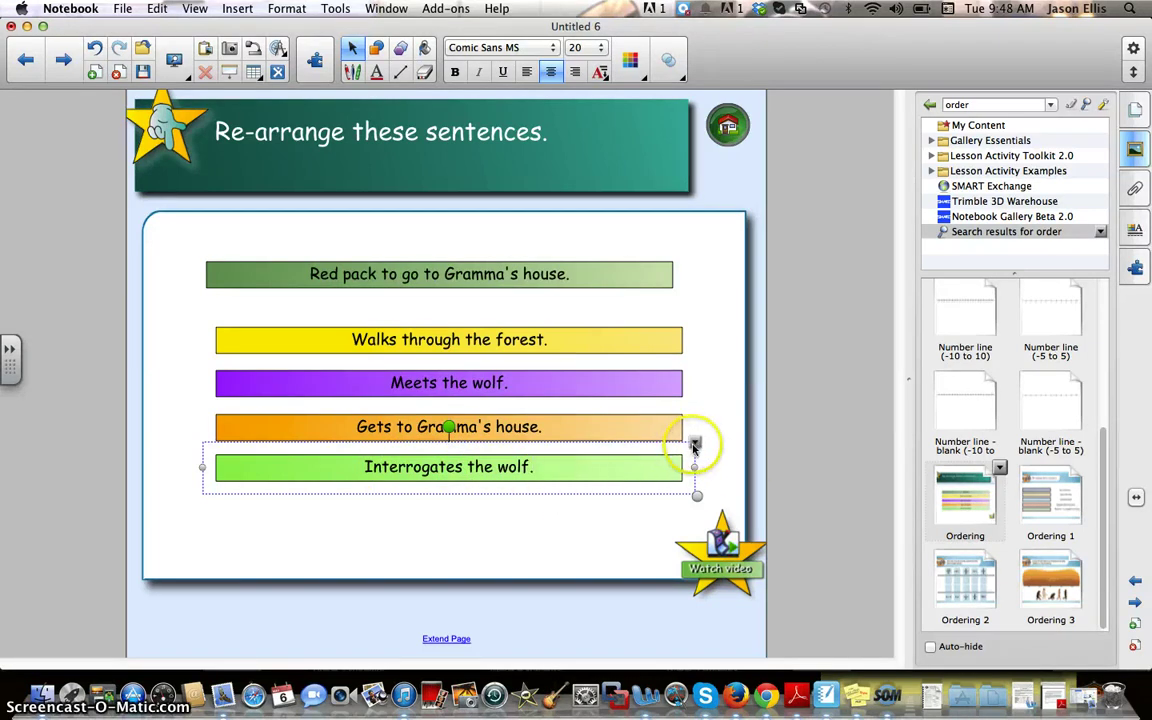
- Clone the "Interrogates the wolf." bar and stack both copies directly below the orange bar
left_click(695, 445)
left_click(598, 468)
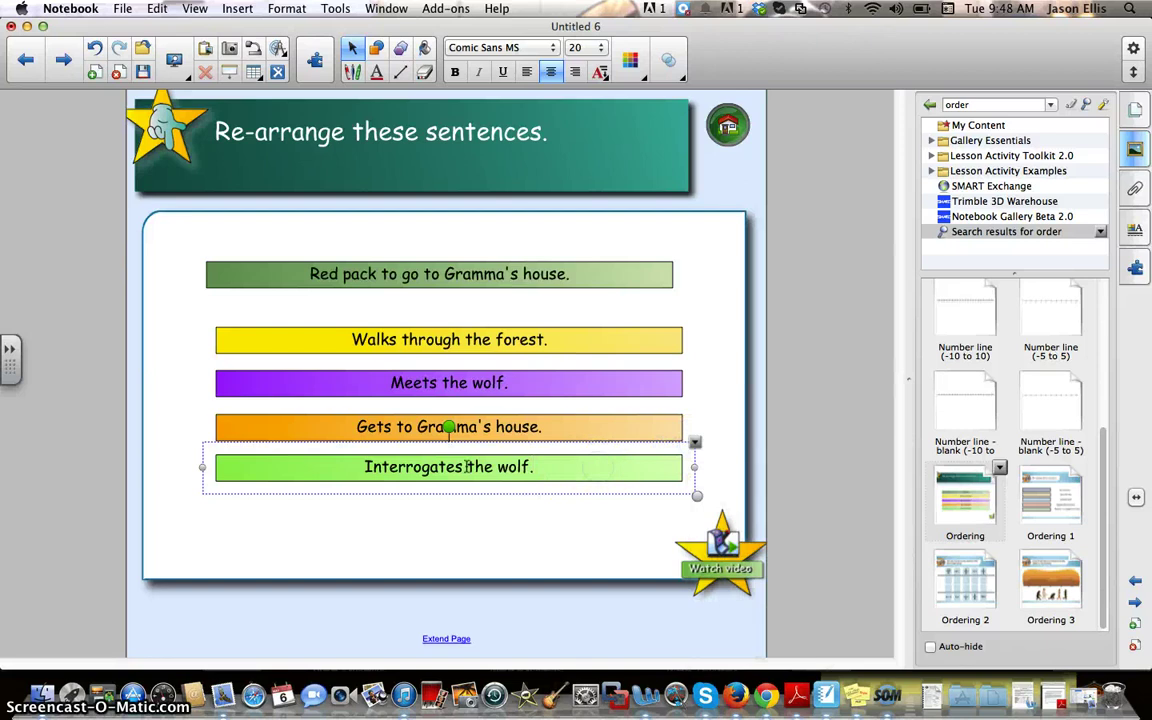
left_click_drag(488, 487, 507, 523)
left_click(724, 503)
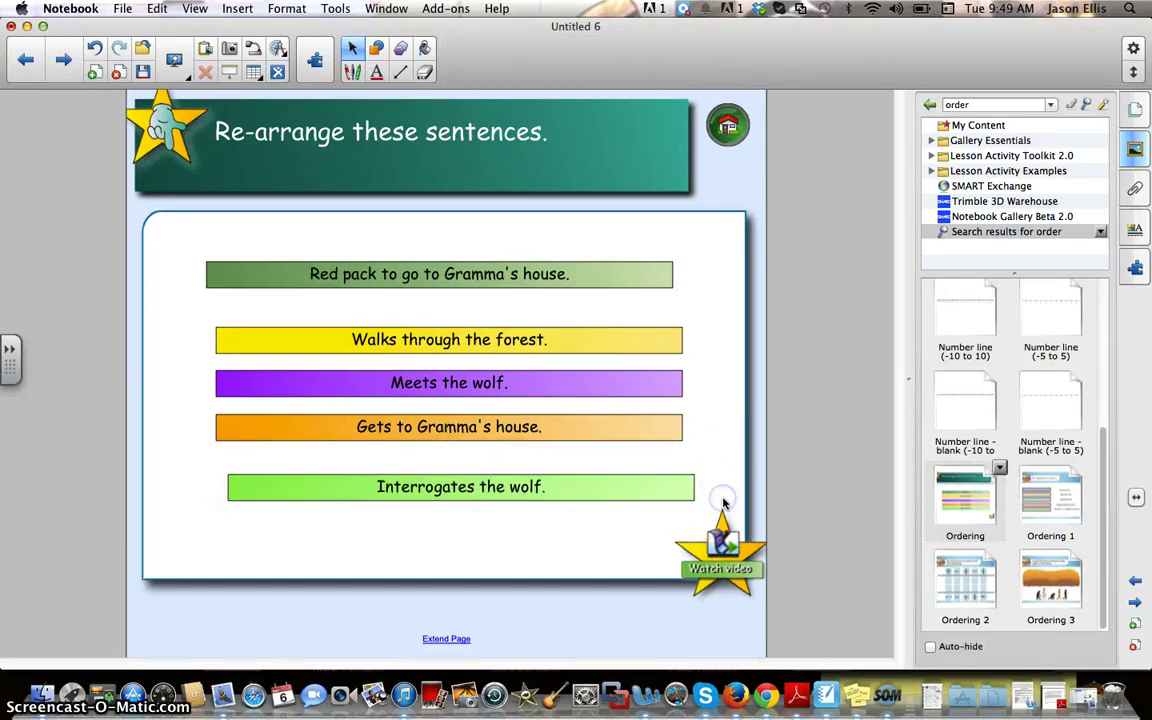
left_click(689, 481)
right_click(707, 459)
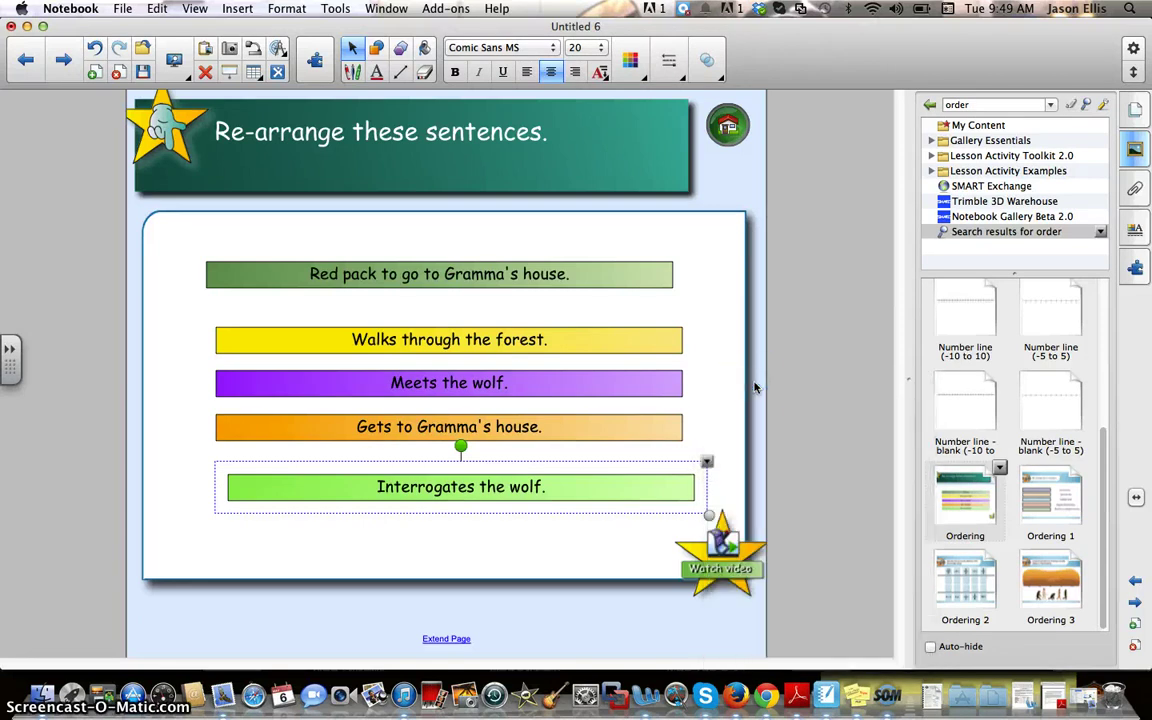
left_click(742, 382)
left_click_drag(630, 478, 619, 452)
left_click_drag(612, 513, 570, 502)
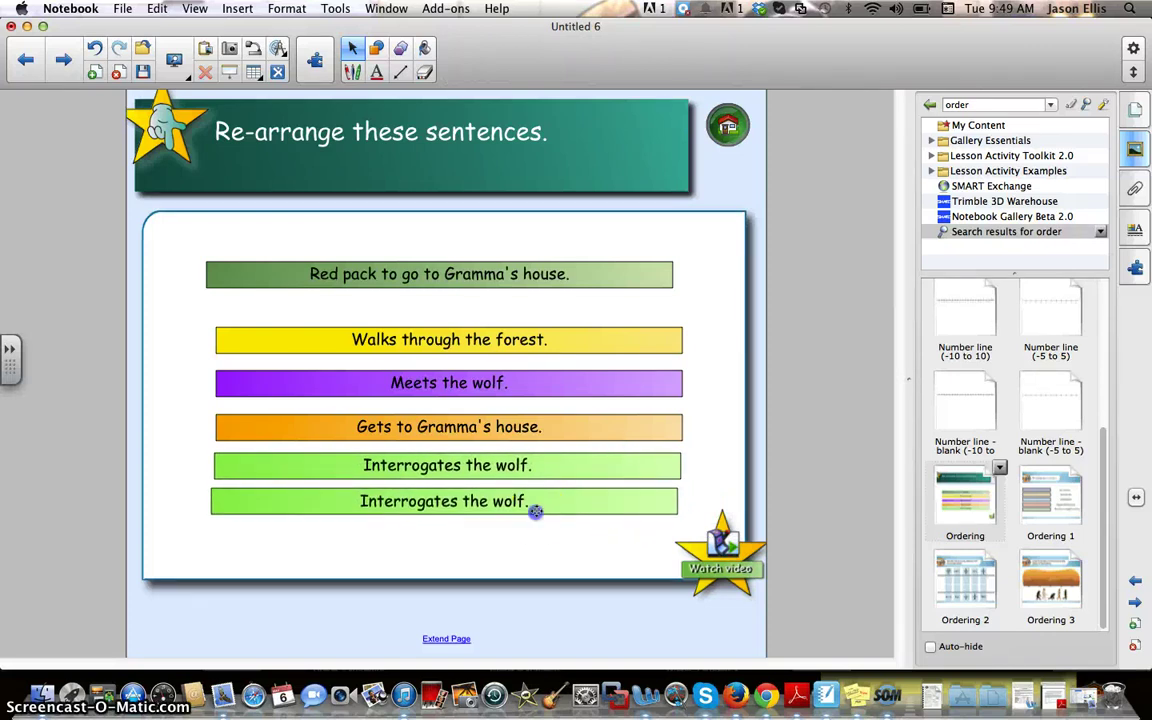
- Replace the text of the lower light green copy with "Eaten by the wolf."
left_click(536, 511)
double_click(527, 505)
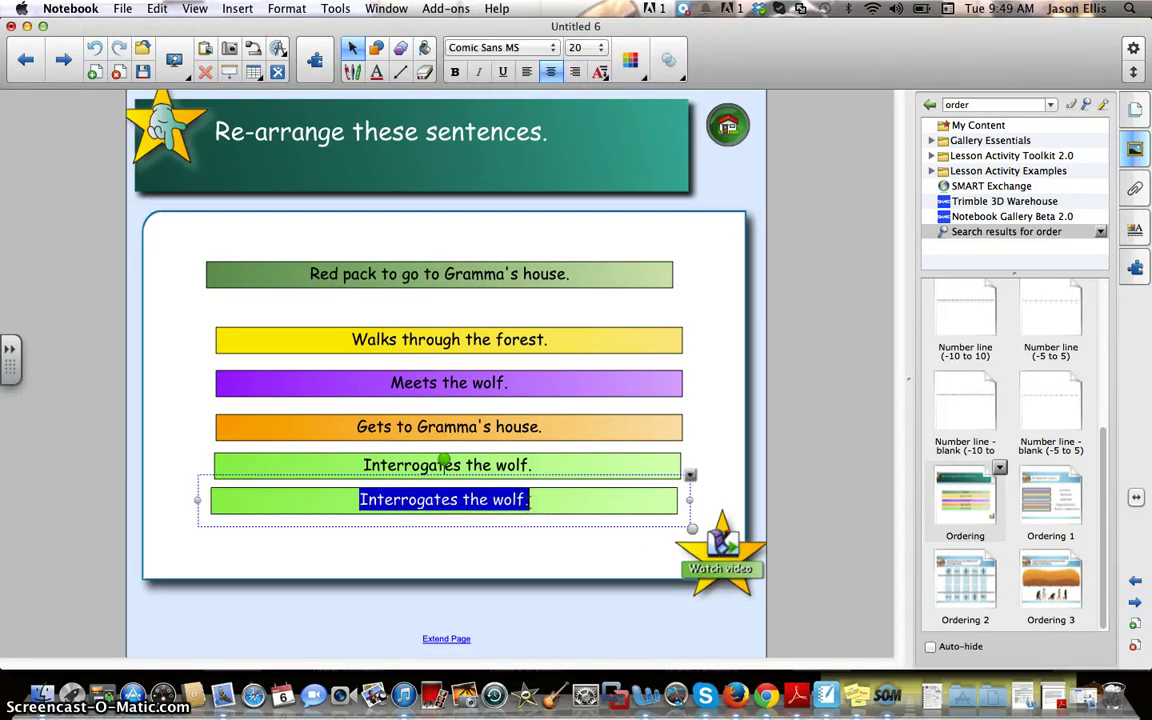
type("Eaten by")
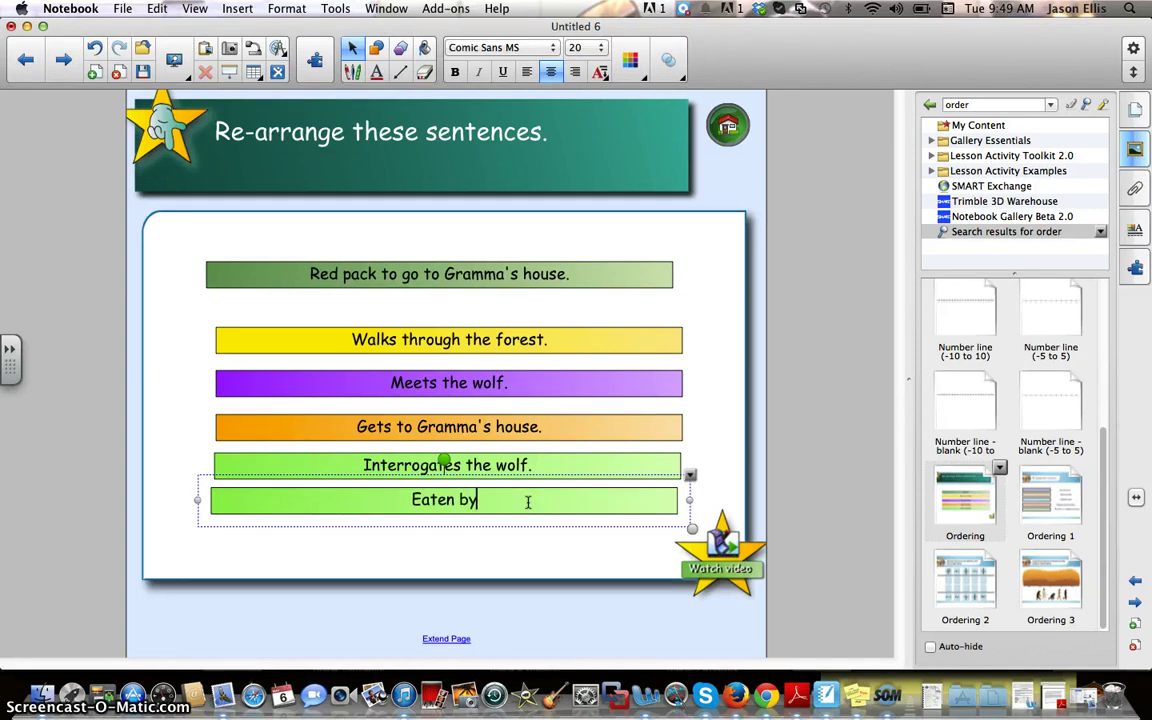
type(" the w")
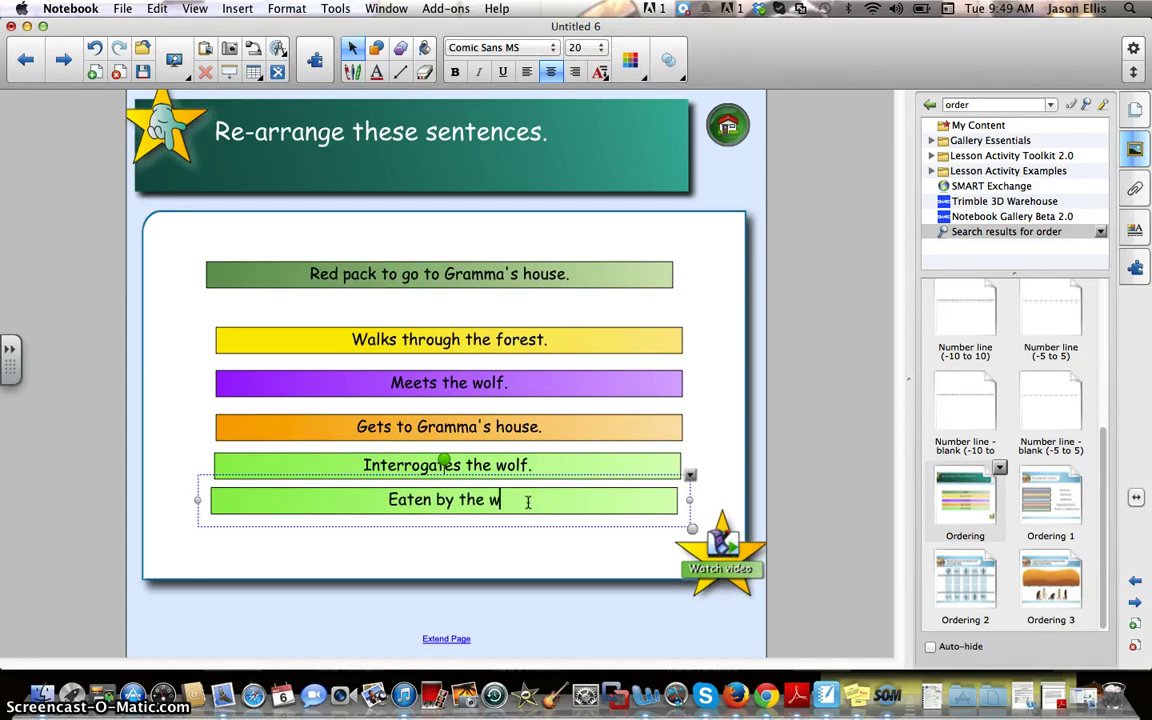
type("olf.")
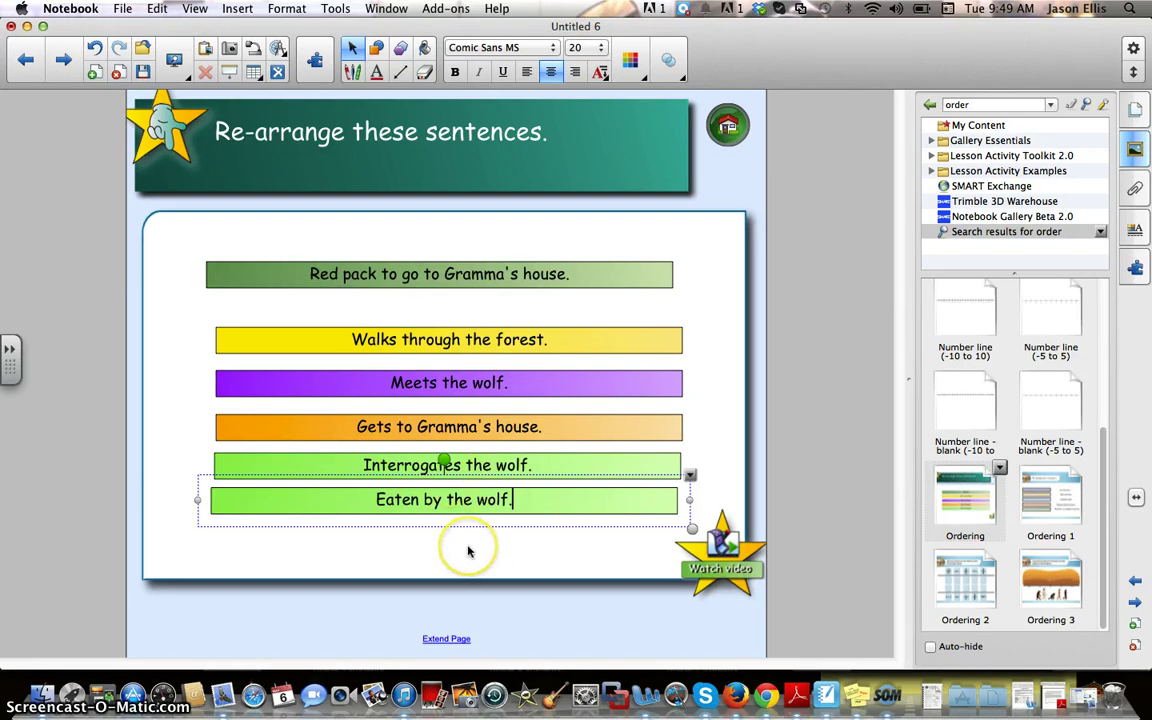
- Move the yellow, purple, orange and "Interrogates the wolf." bars up to space the six sentence bars more evenly
left_click(720, 460)
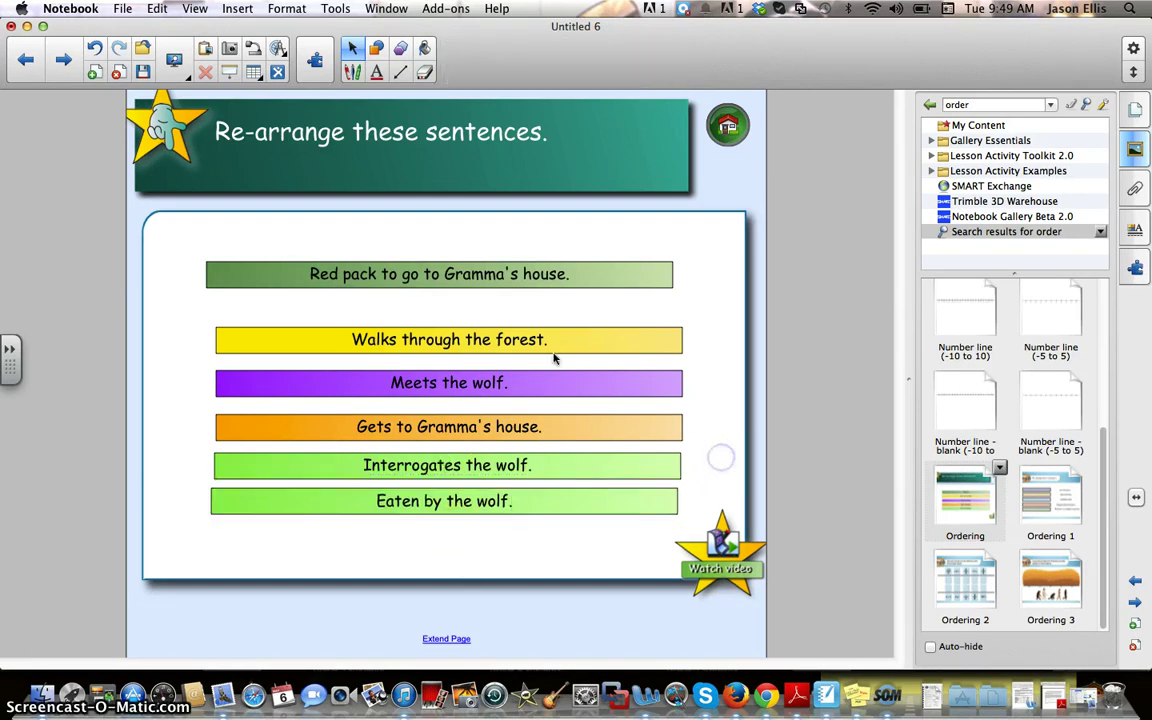
left_click_drag(483, 329, 480, 313)
left_click_drag(476, 381, 473, 359)
left_click_drag(466, 426, 463, 396)
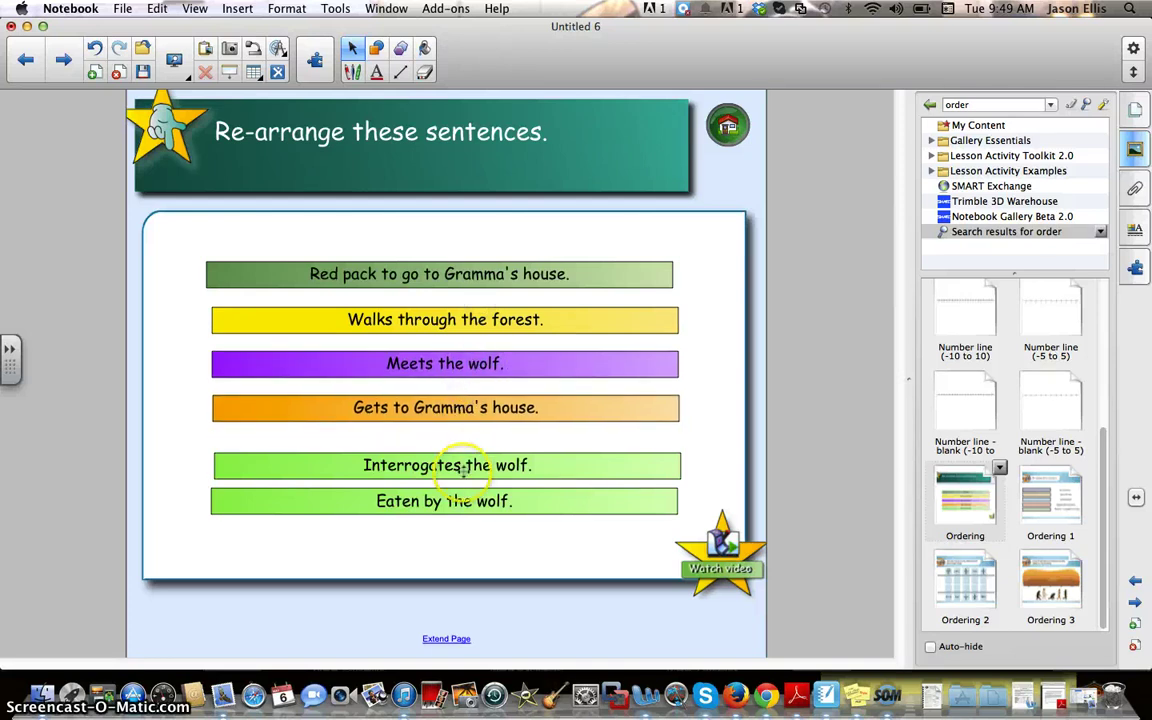
left_click_drag(463, 470, 466, 452)
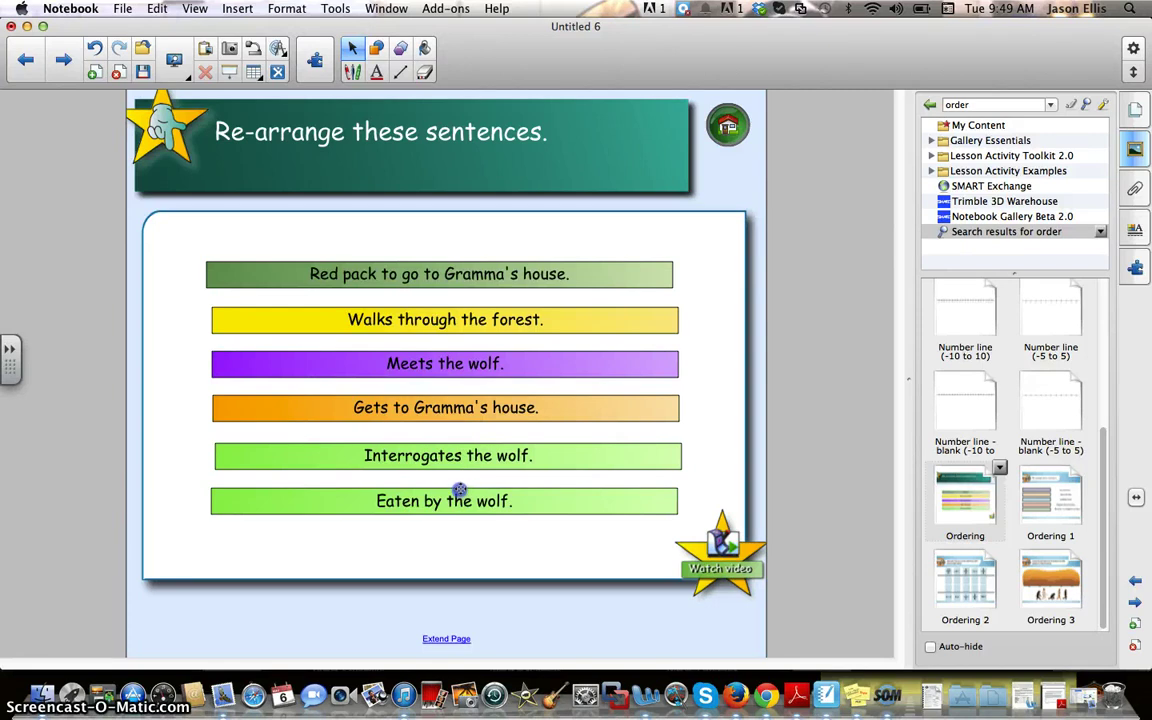
- Set the fill color of the "Eaten by the wolf." bar to pink
left_click(556, 502)
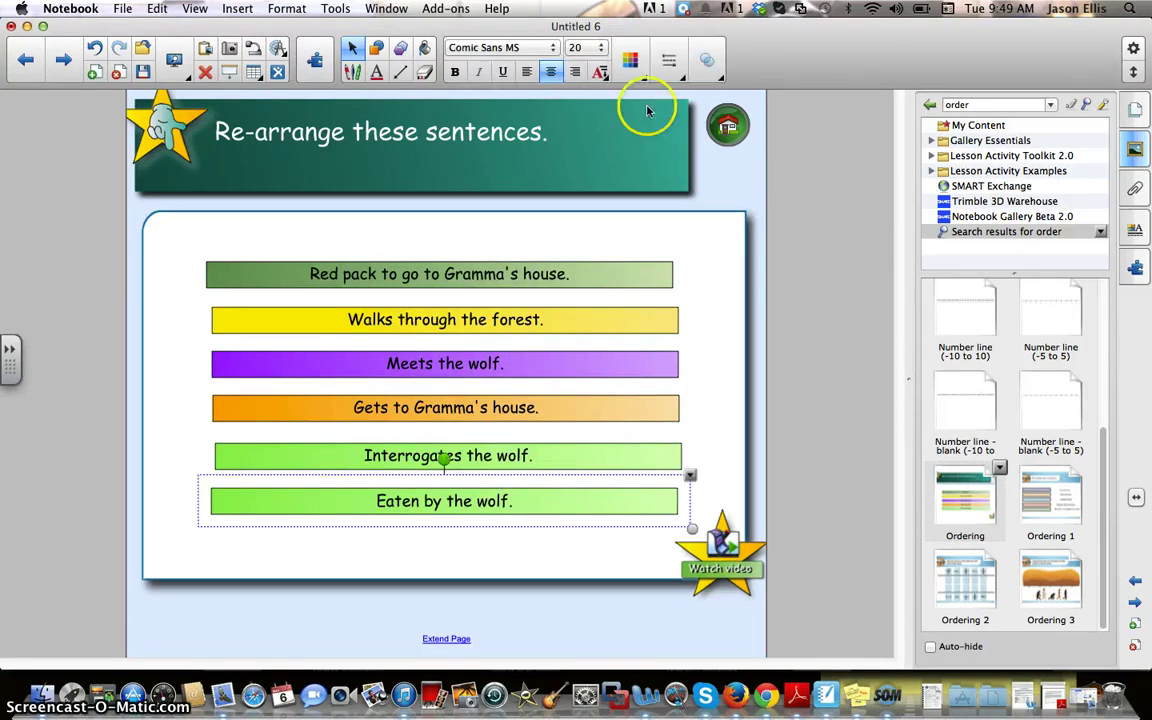
left_click(630, 60)
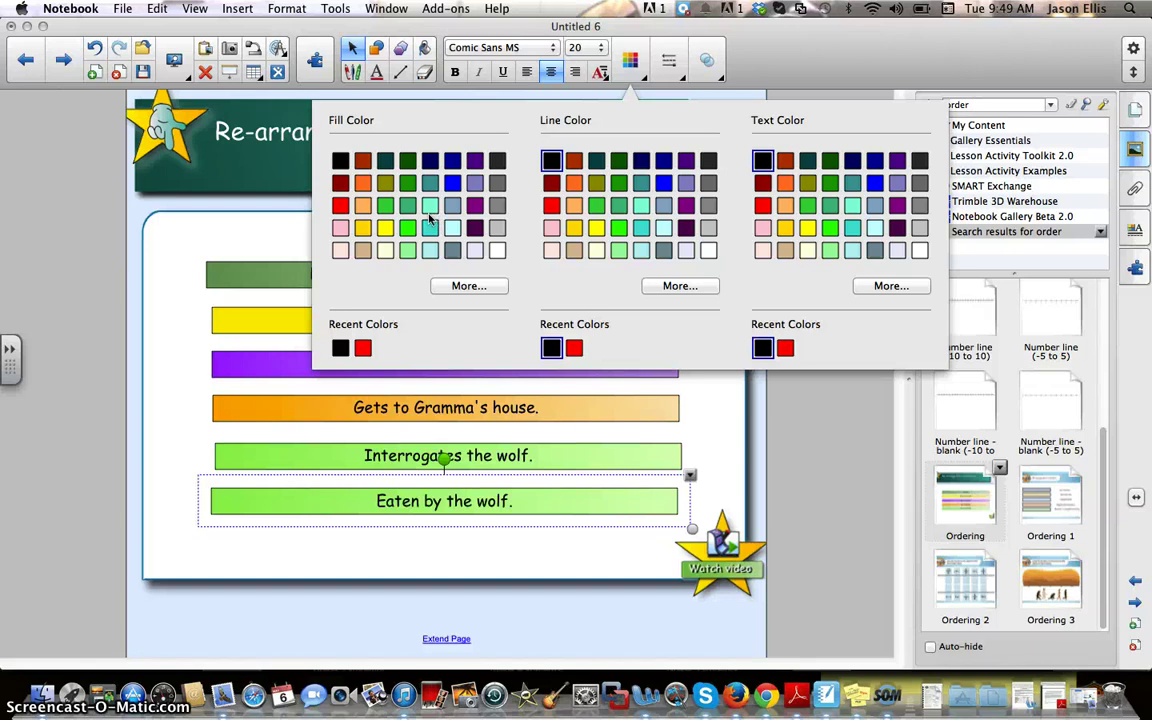
left_click(339, 228)
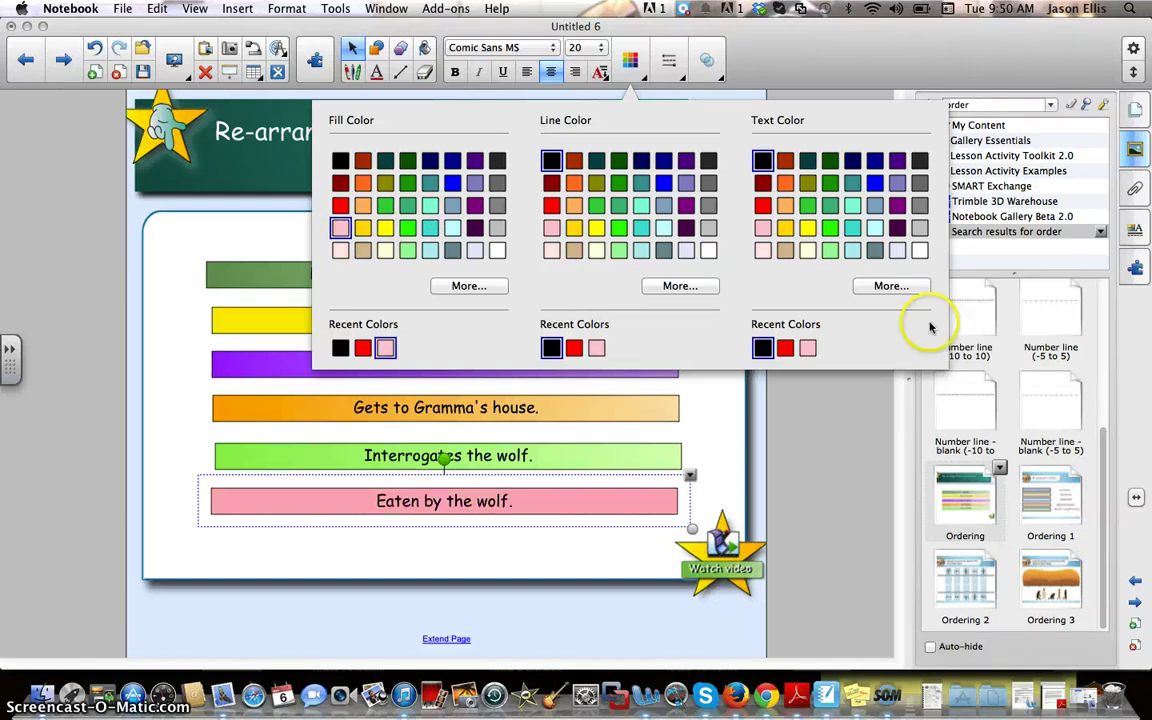
left_click(737, 444)
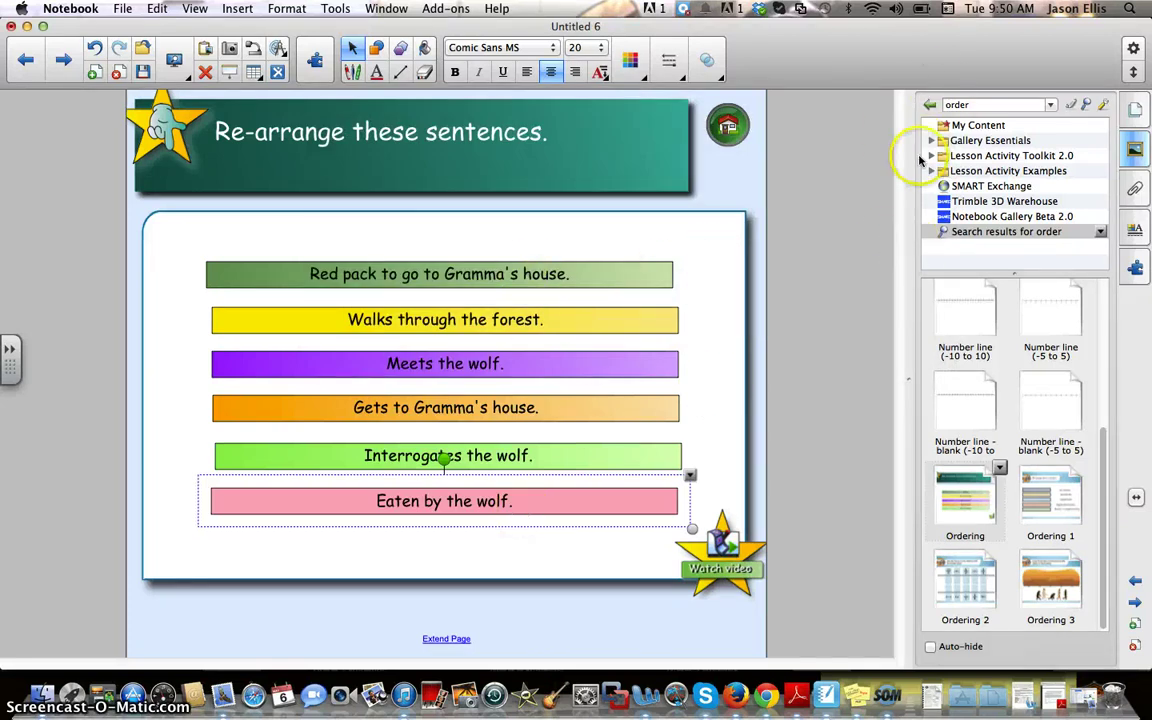
left_click(729, 259)
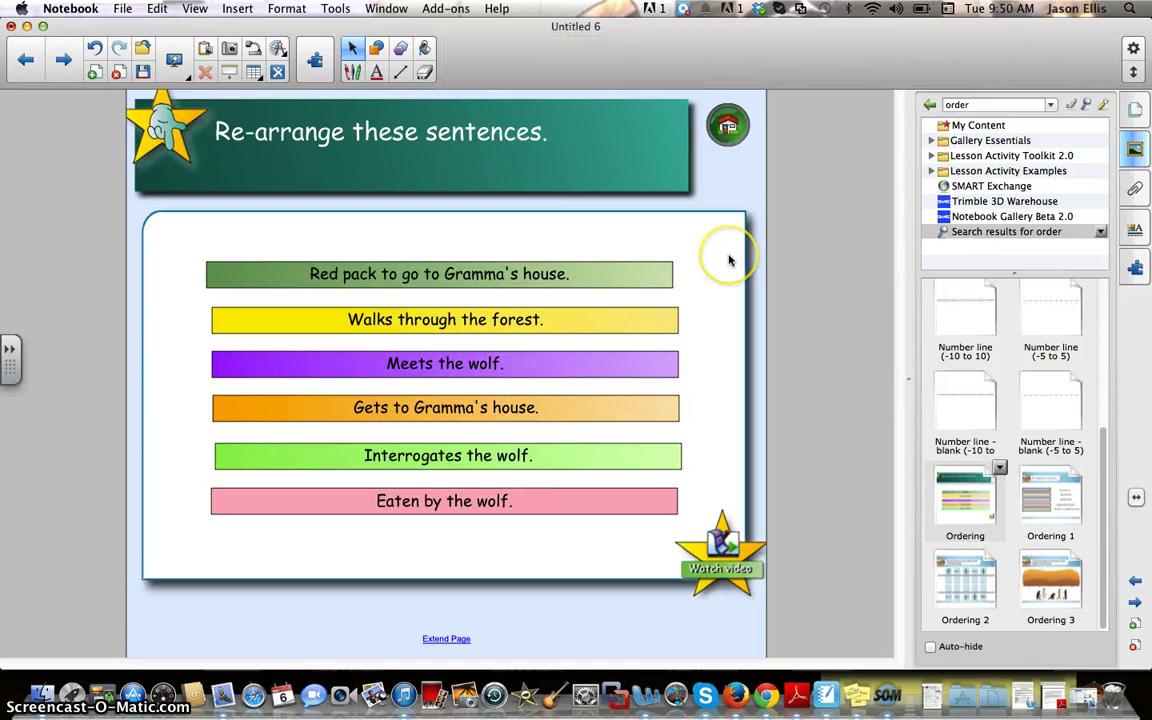
- Clone page 2, which holds the correctly ordered sentences, to create an answer page directly after it
left_click(1138, 112)
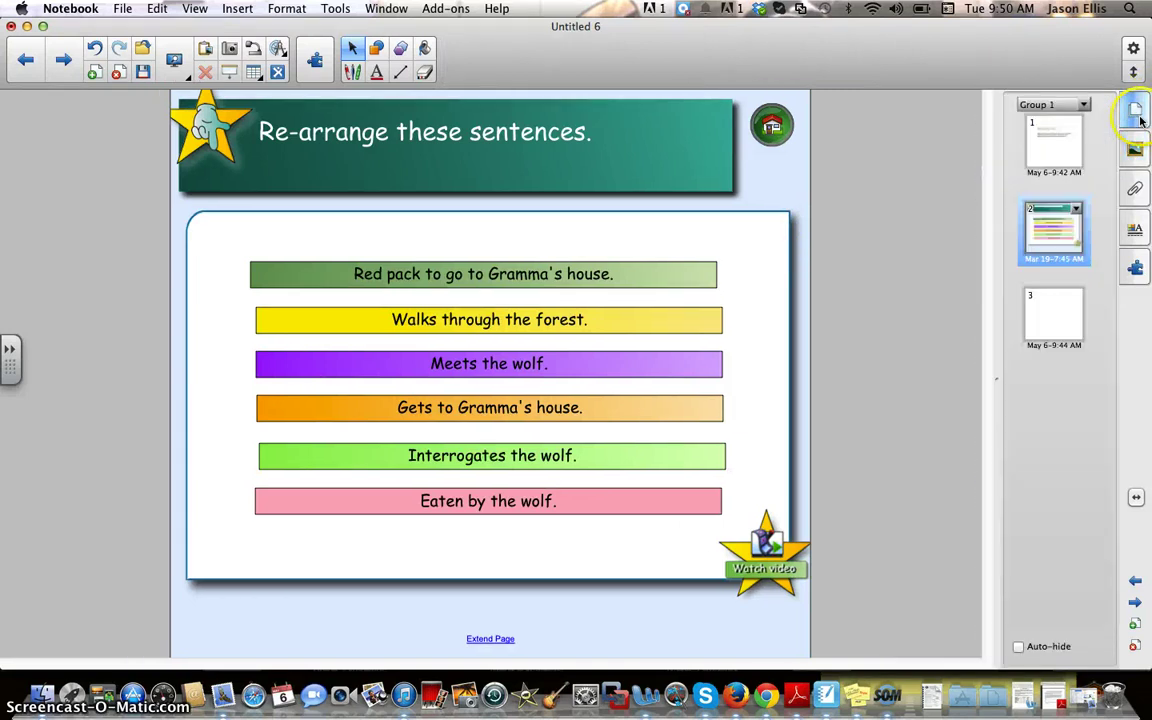
left_click(1077, 210)
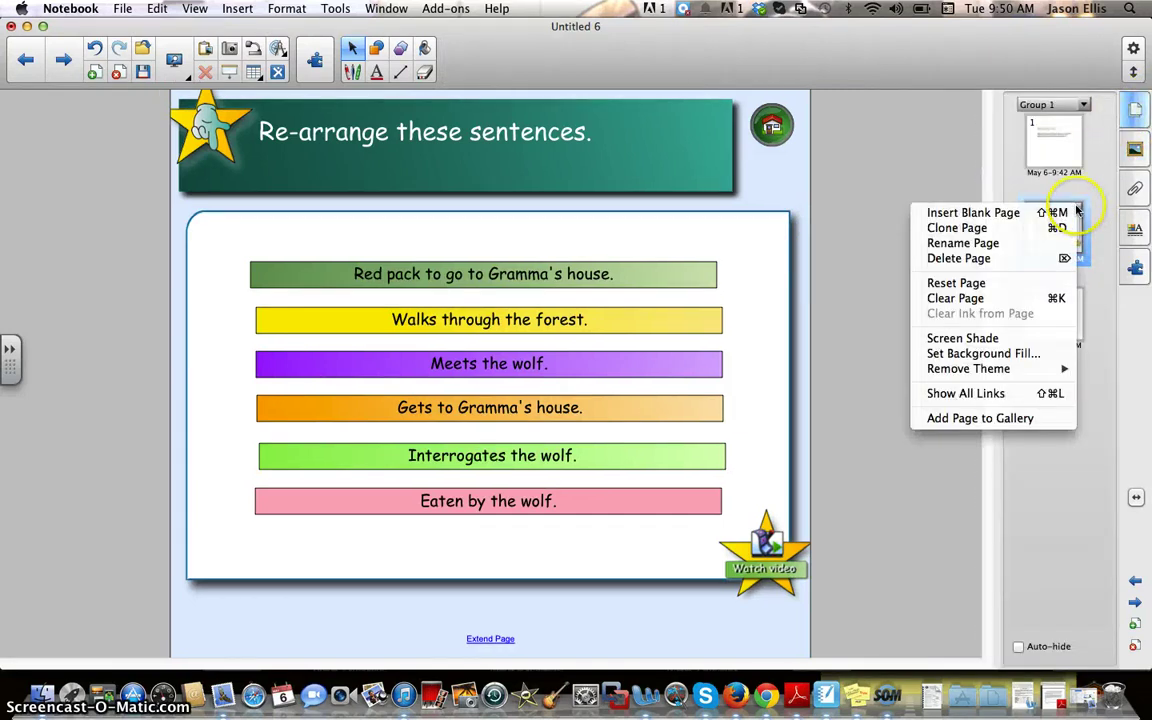
left_click(1022, 242)
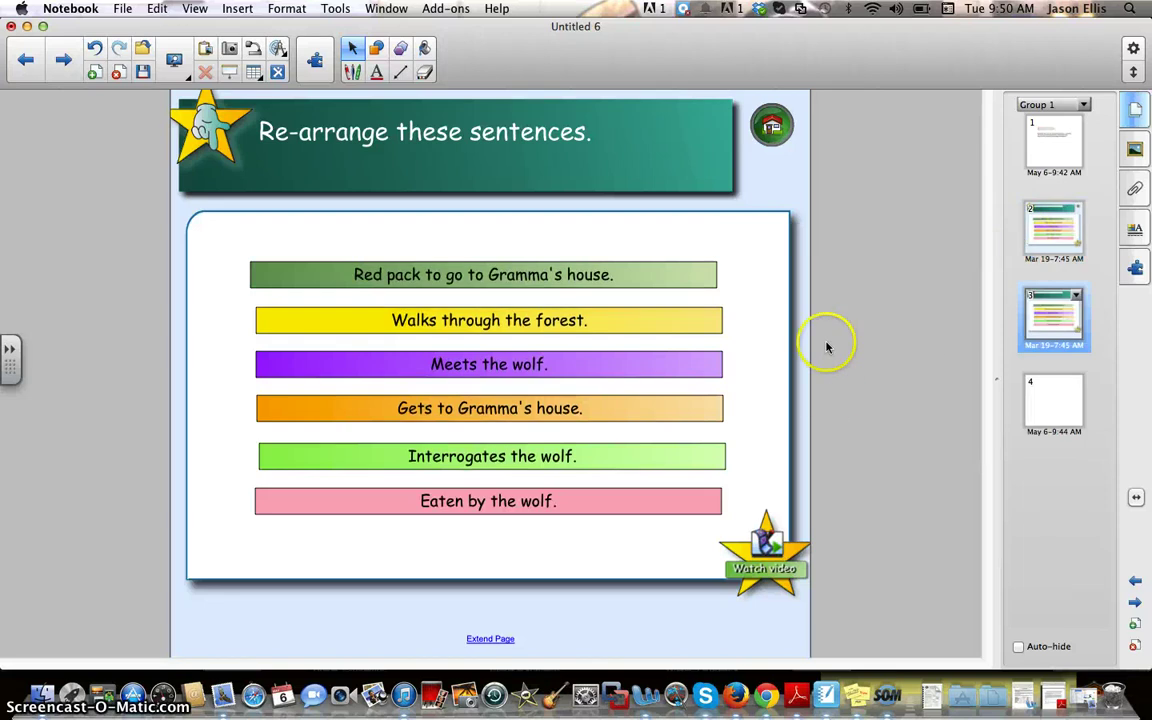
- Scramble the sentence bars on page 2 into the order pink, purple, yellow, orange, dark green, light green
left_click(1042, 225)
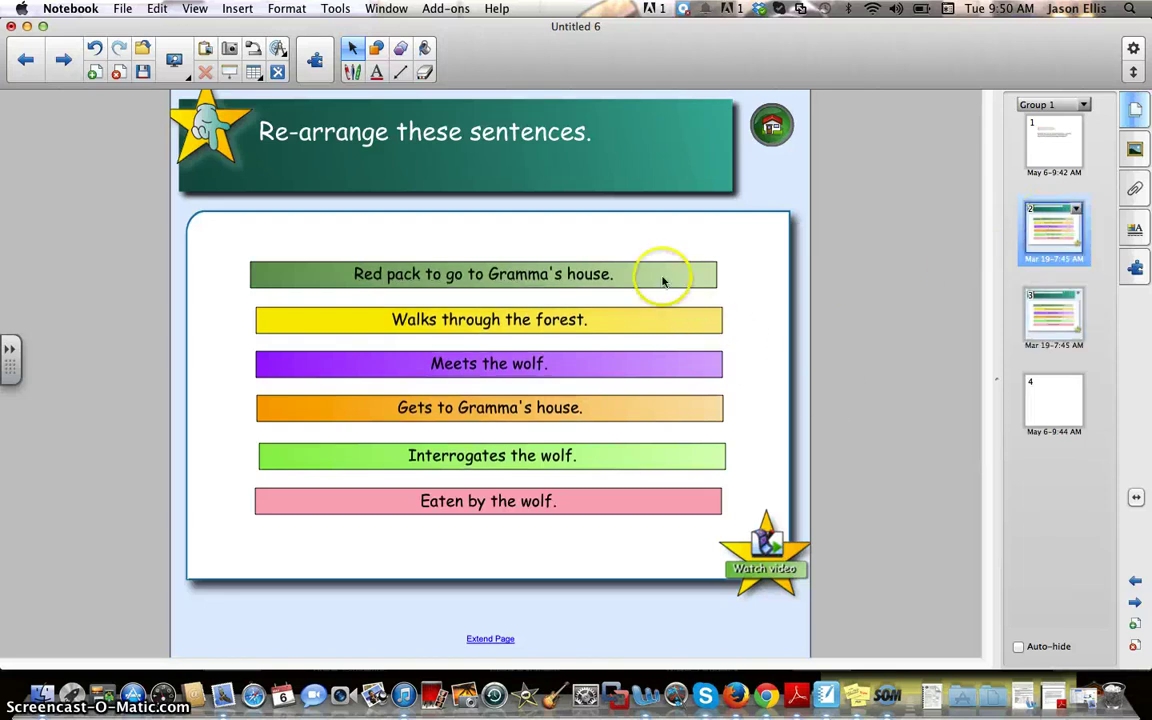
mouse_move(663, 278)
left_mouse_down()
mouse_move(667, 393)
mouse_move(653, 270)
left_mouse_up()
left_click_drag(622, 463, 624, 348)
left_click_drag(573, 511, 565, 232)
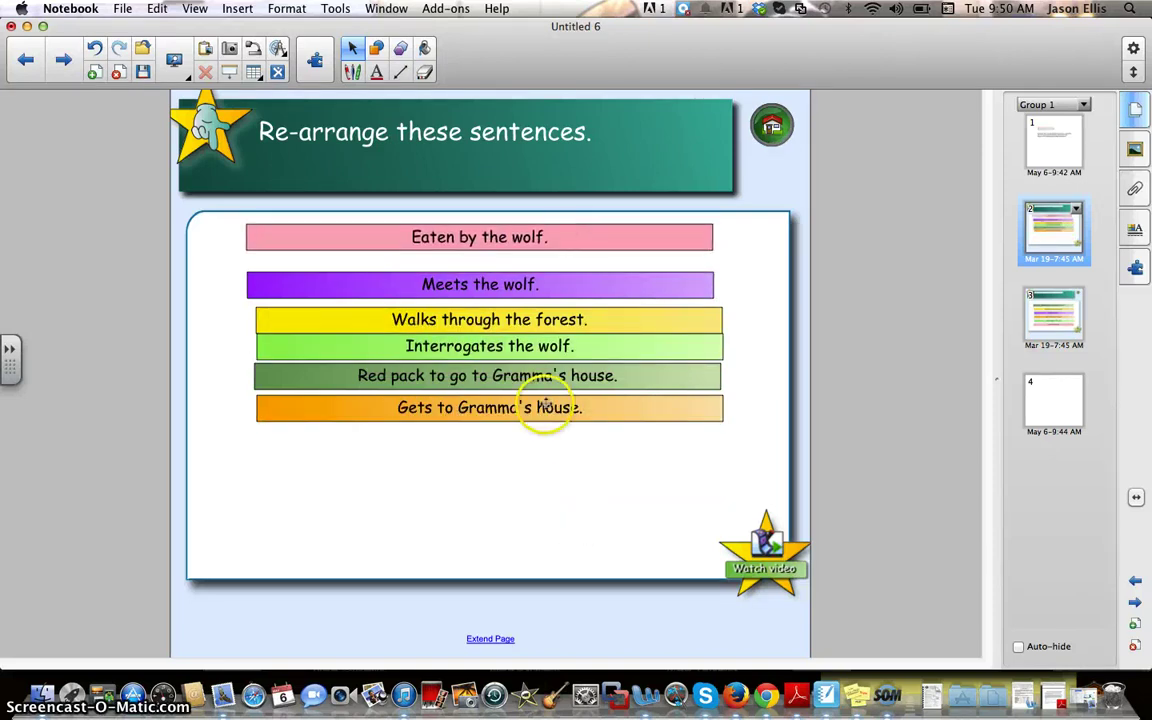
left_click_drag(540, 350, 535, 473)
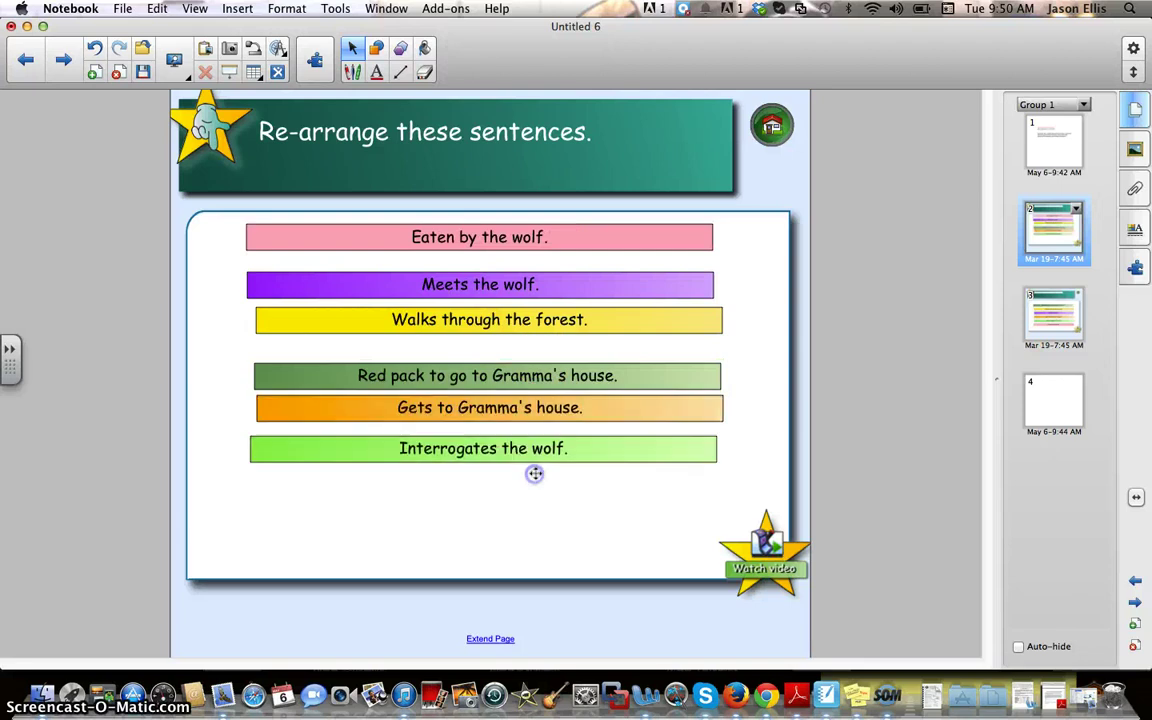
left_click_drag(527, 406, 514, 337)
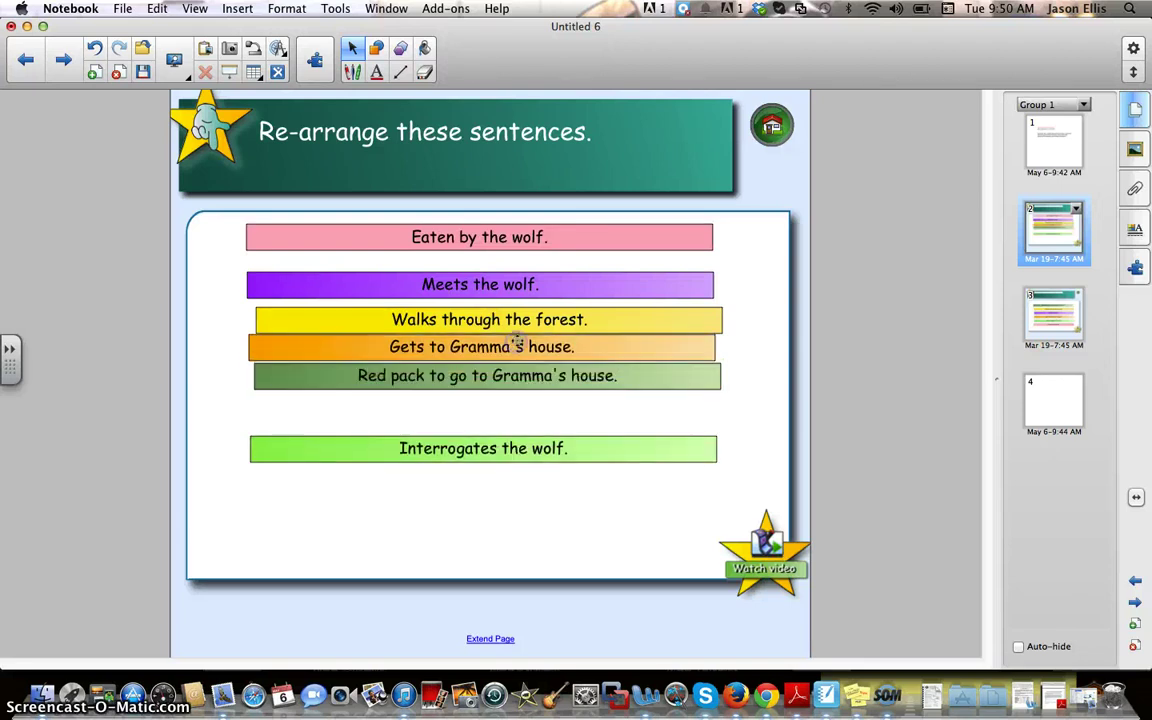
left_click_drag(512, 389, 514, 407)
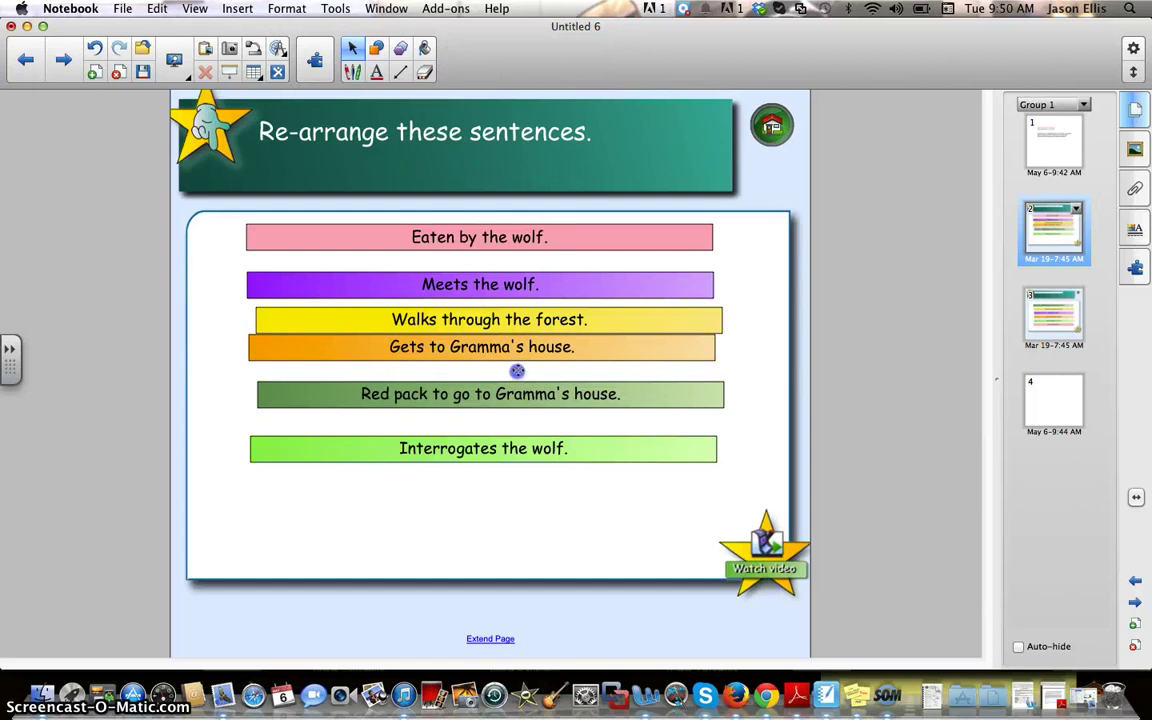
left_click_drag(517, 345, 517, 353)
left_click(856, 436)
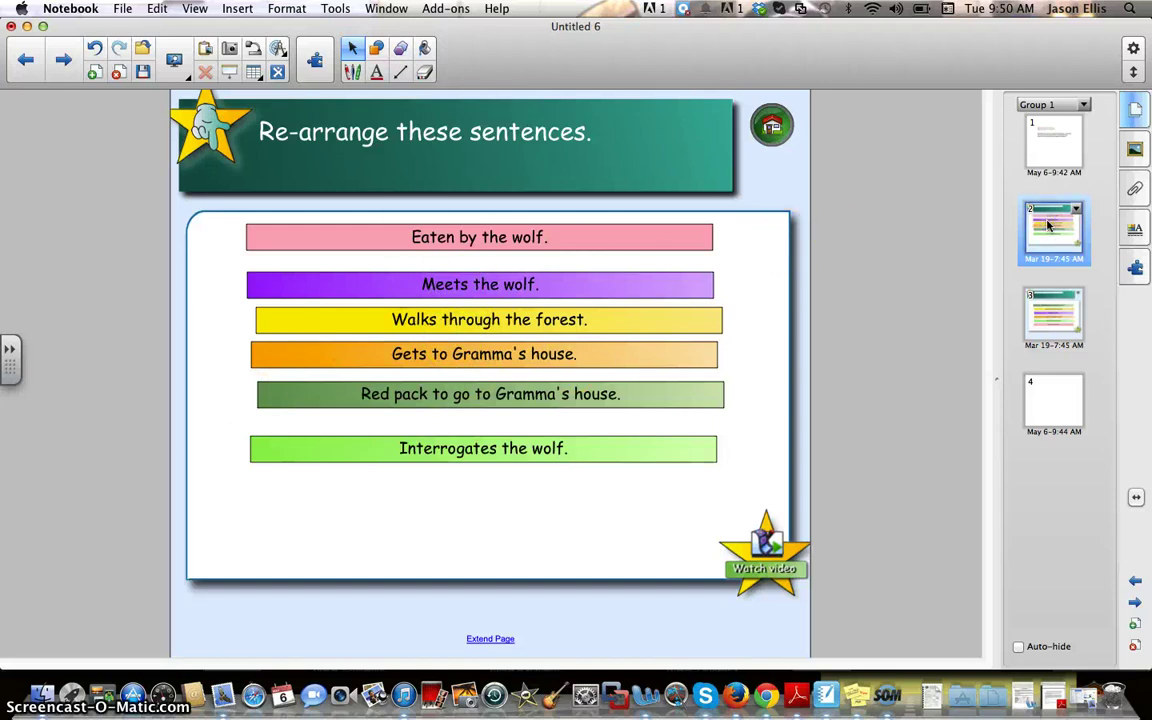
- Compare the scrambled page 2 with the ordered page 3, ending on blank page 4
key("Page_Down")
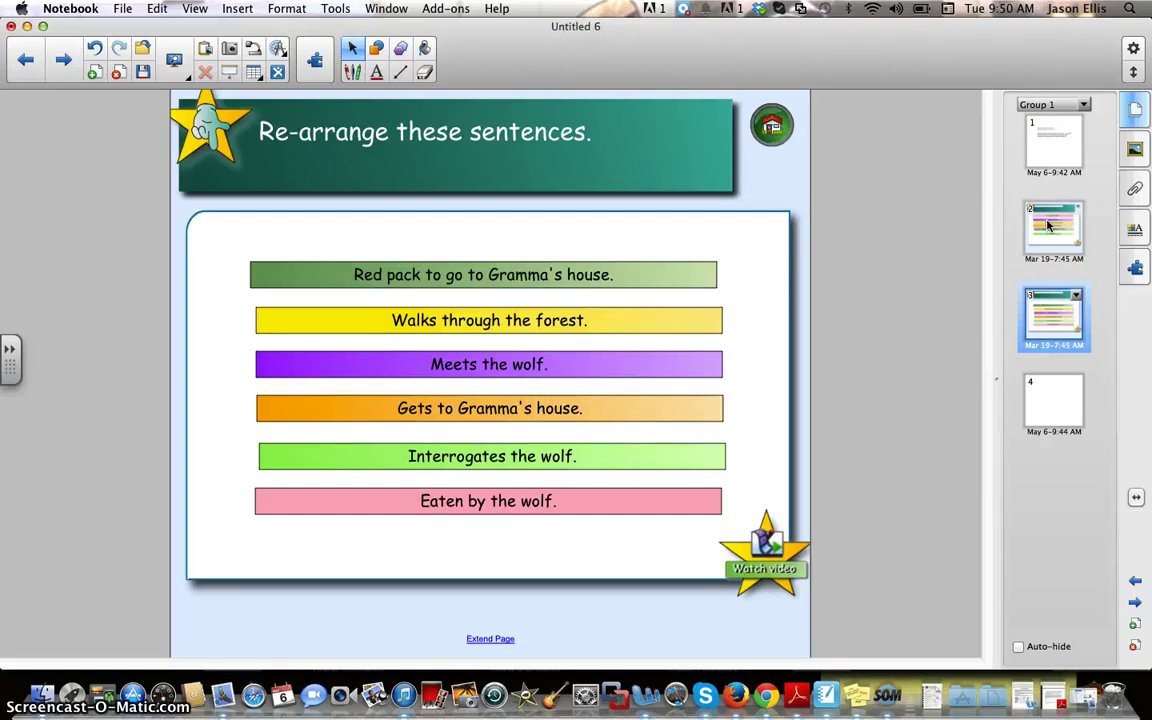
left_click(1047, 226)
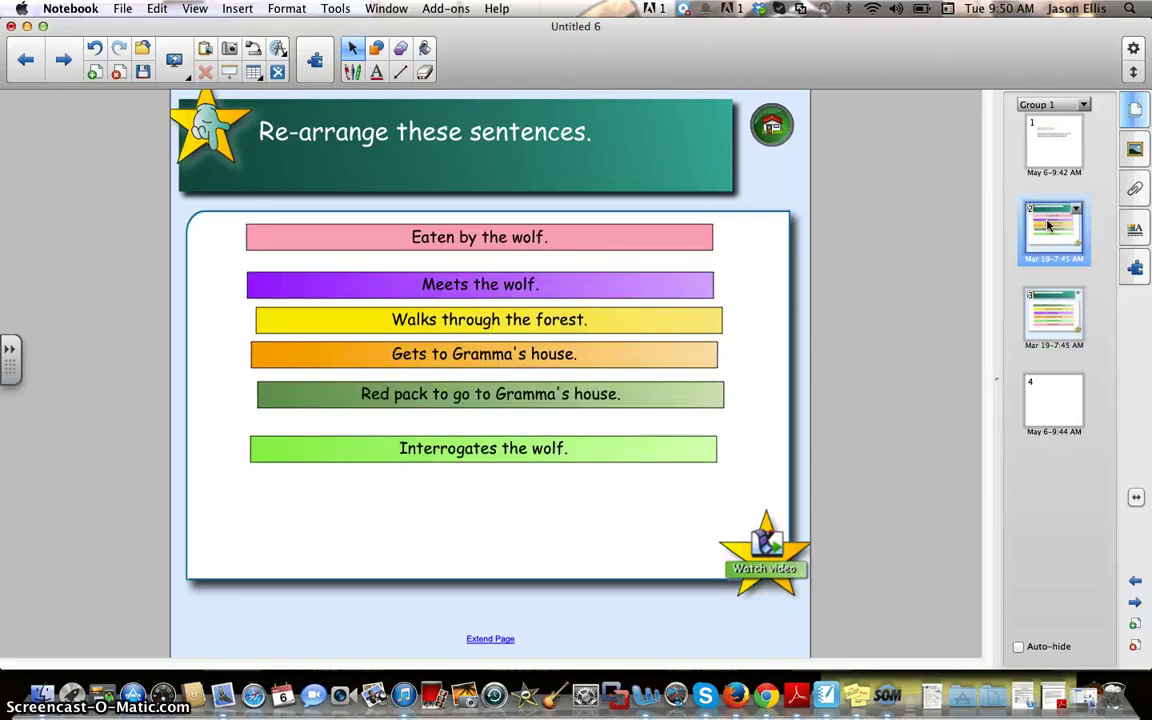
key("Page_Down")
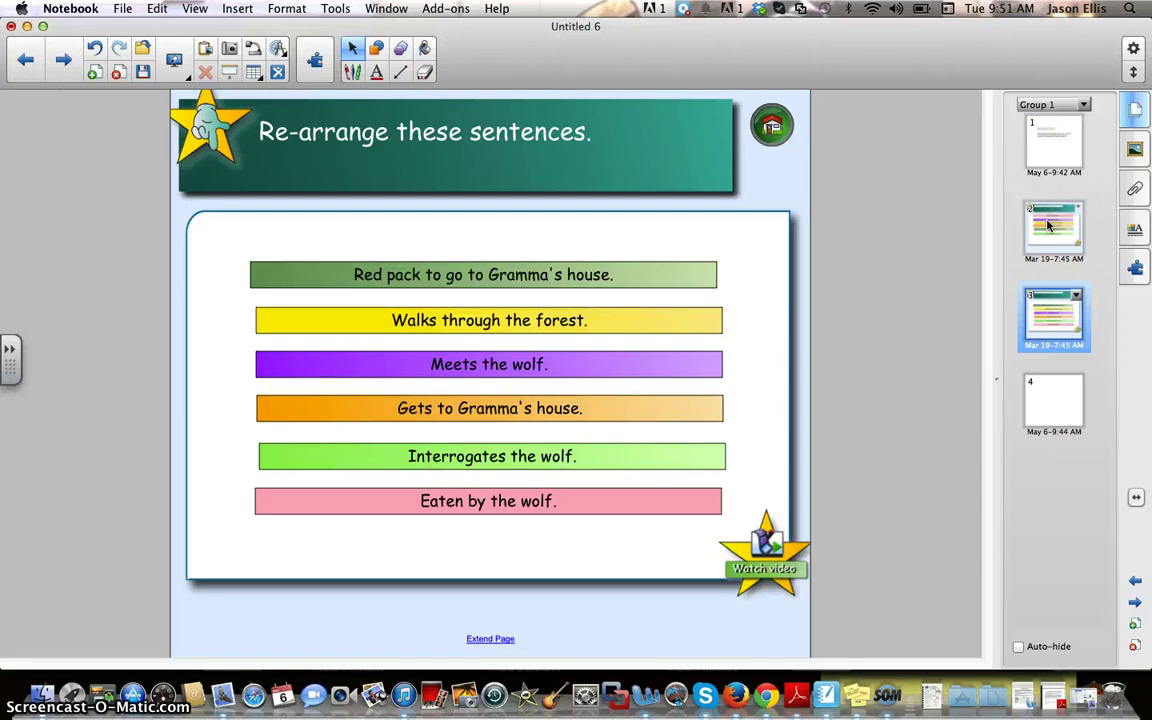
key("Page_Down")
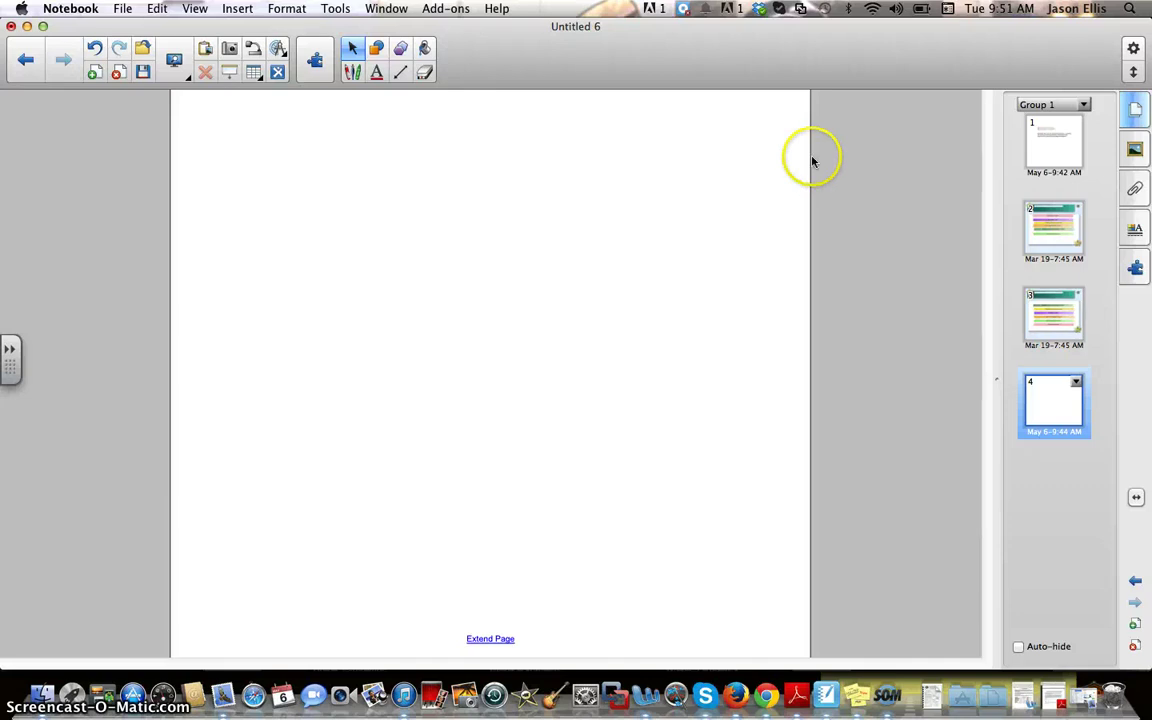
- Switch to Firefox and open nets-s-standards.pdf from ISTE NEST*S for Students in the EDCI*505 course's Module 1 folder
left_click(735, 697)
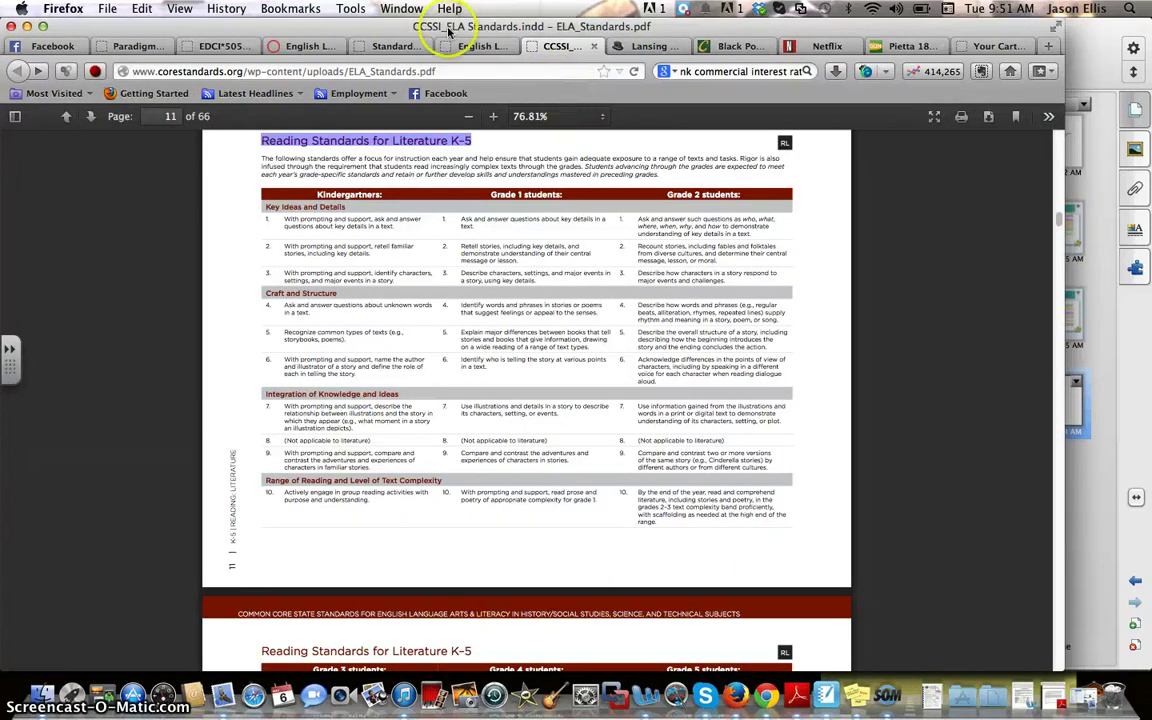
left_click(208, 46)
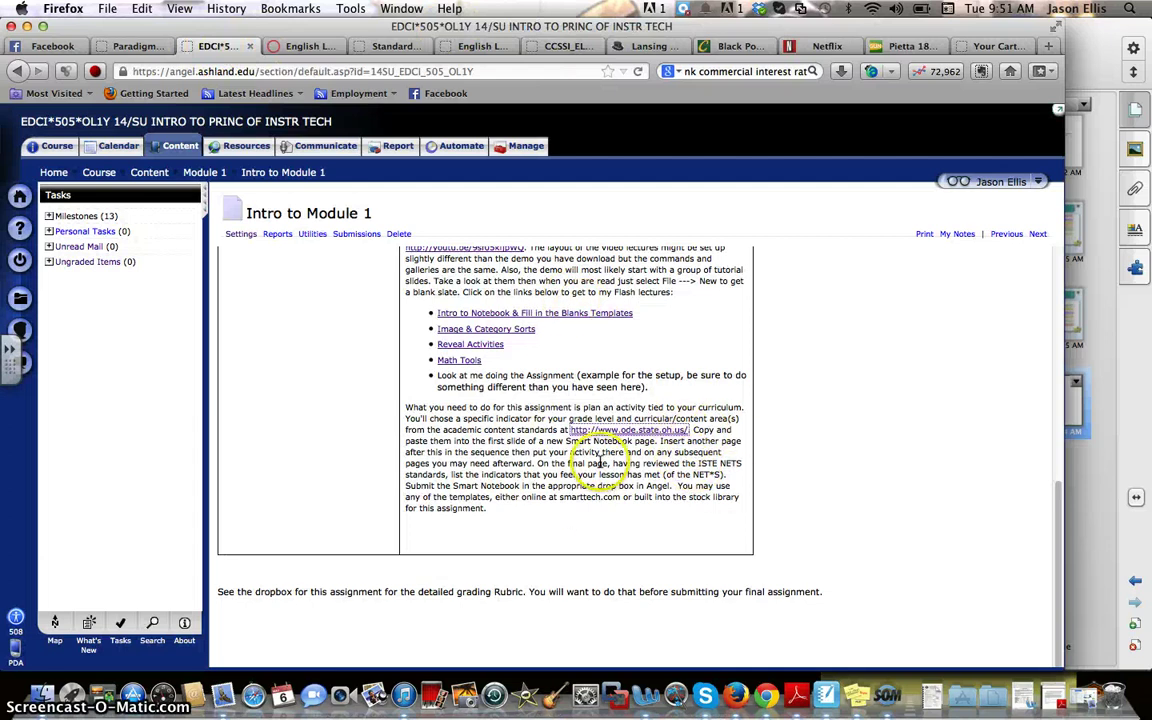
scroll(461, 291, "up", 5)
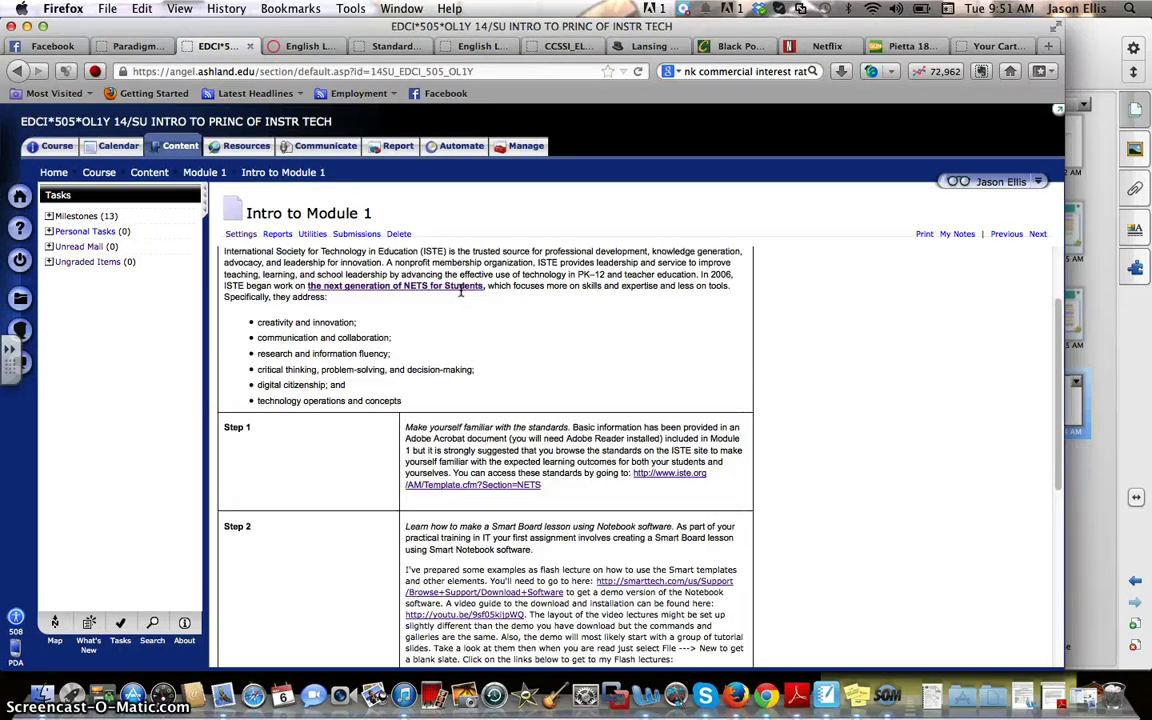
scroll(461, 291, "up", 2)
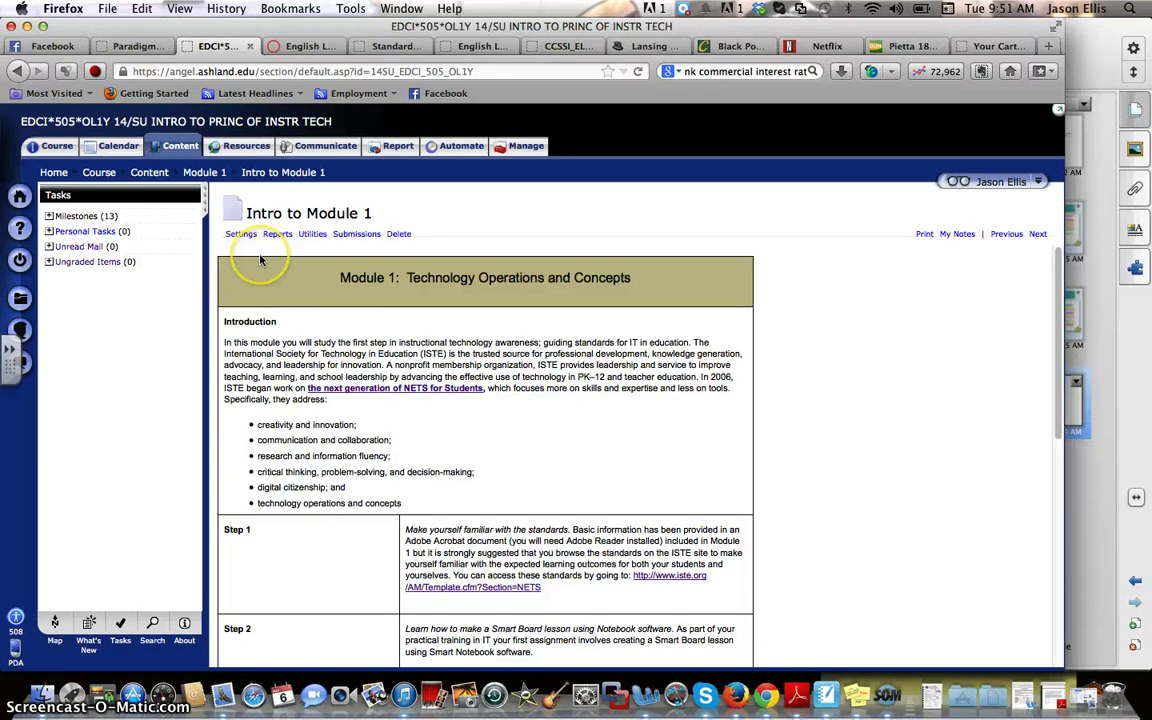
left_click(180, 147)
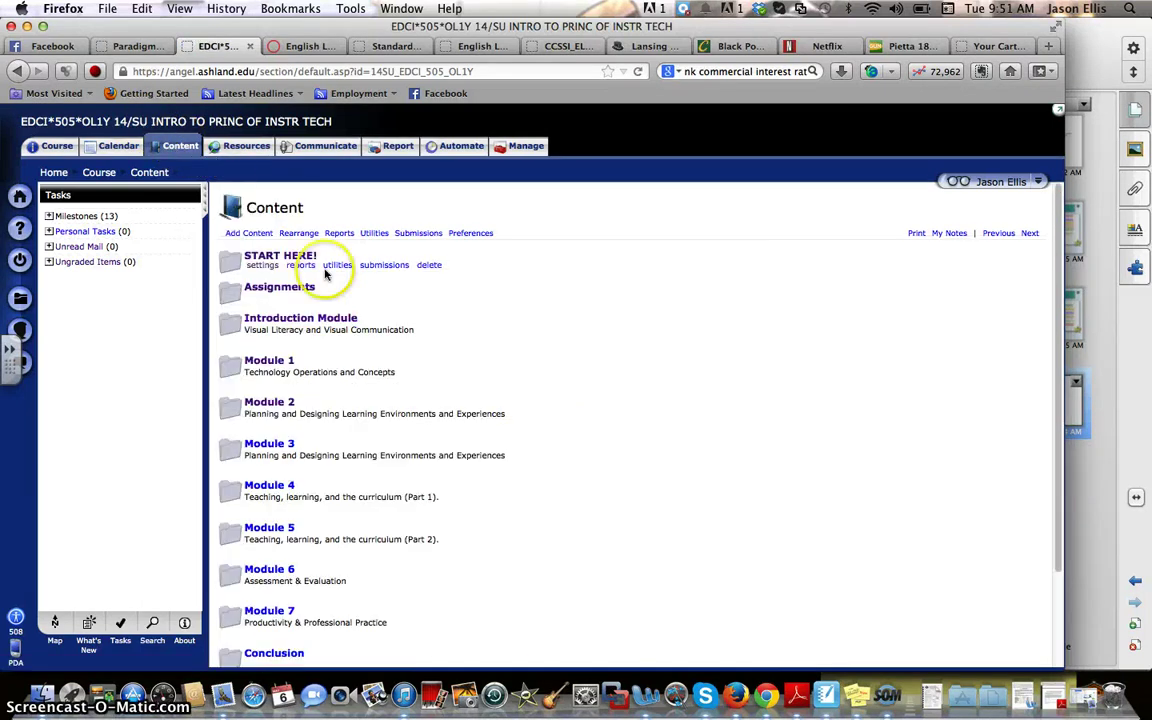
left_click(269, 362)
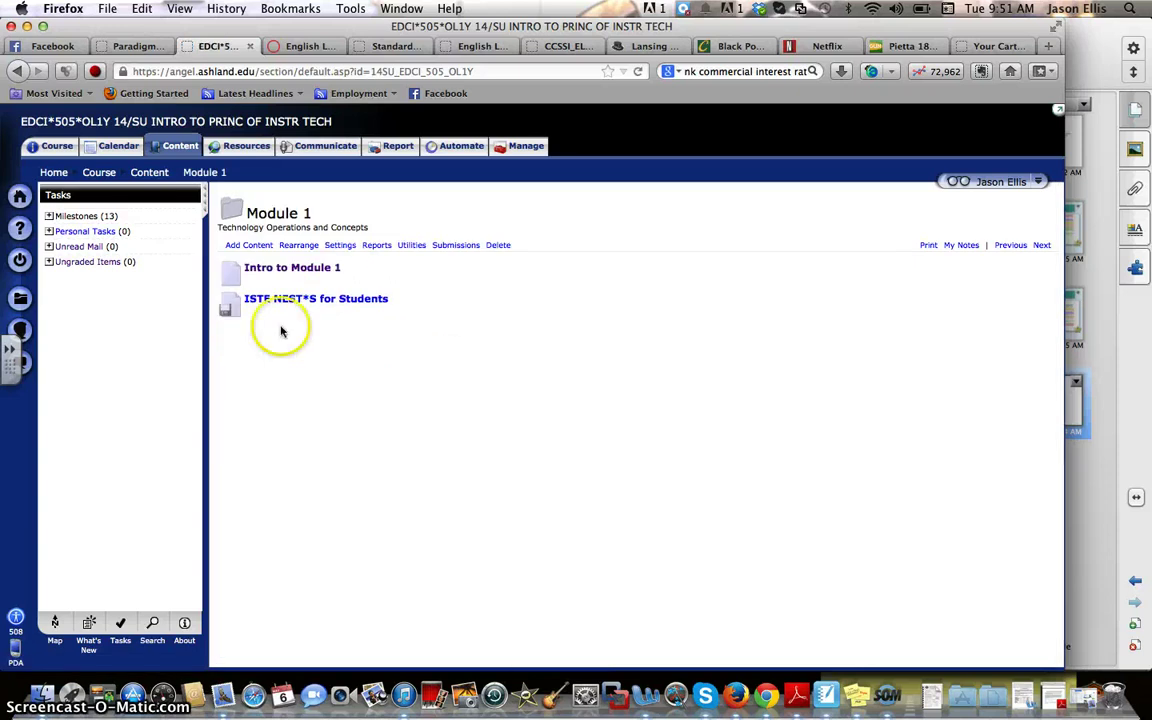
left_click(307, 300)
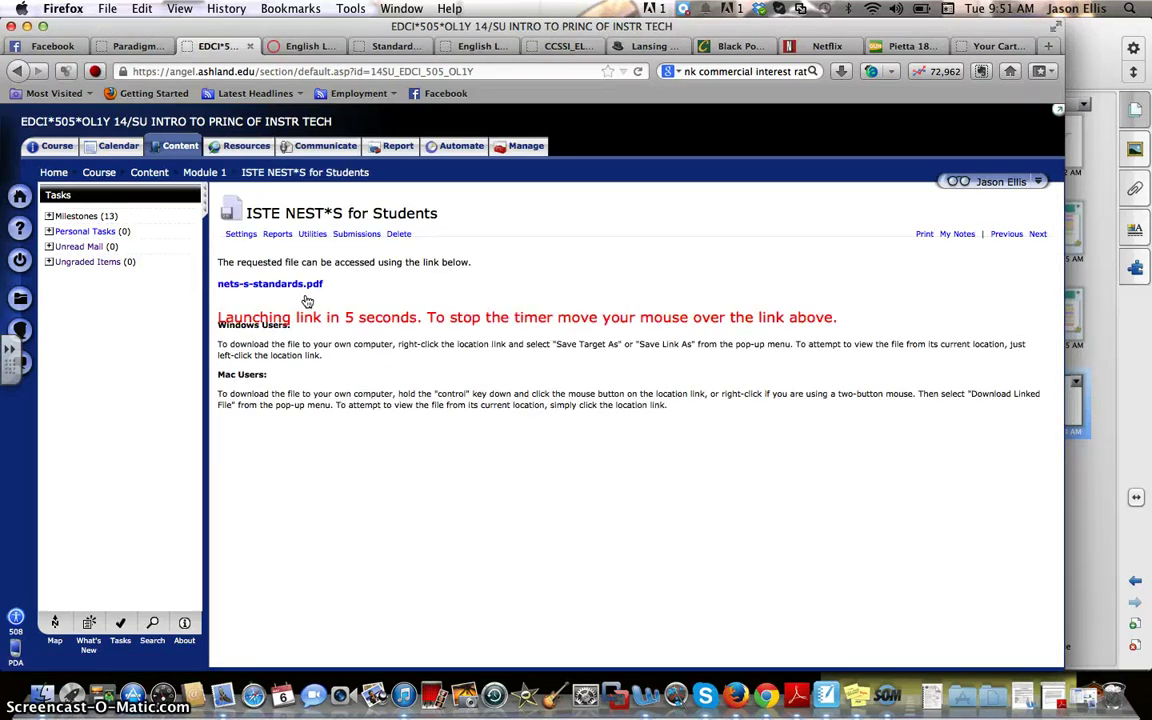
left_click(290, 287)
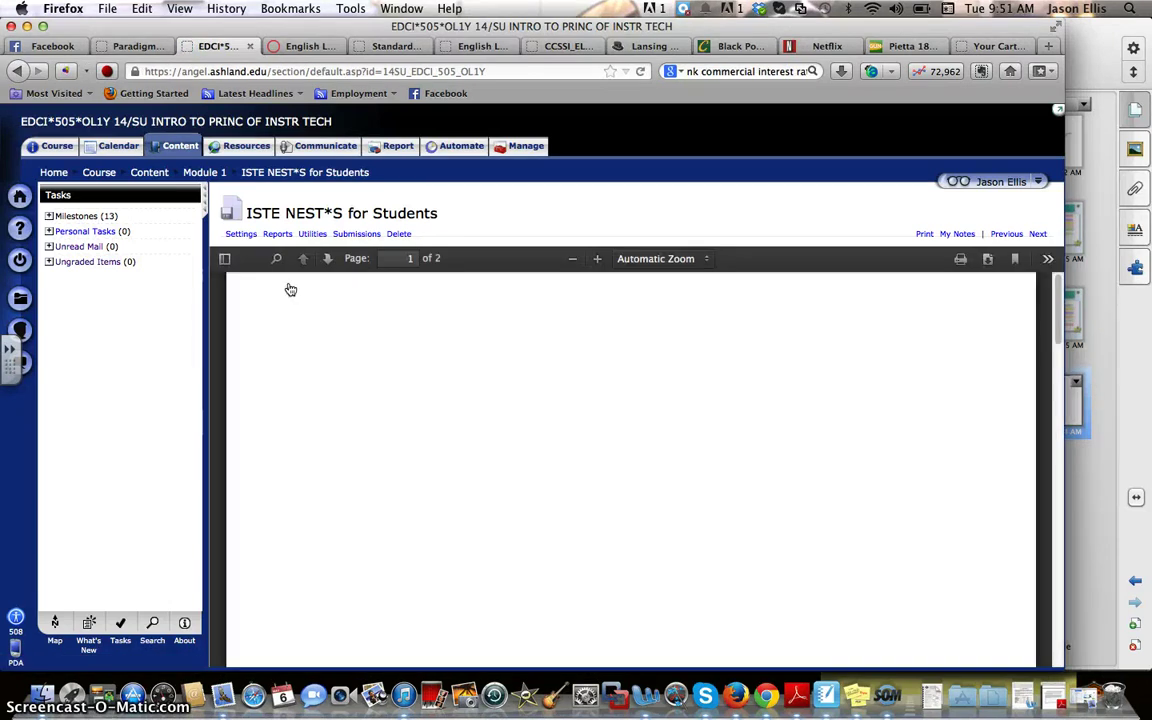
- Review the ISTE NETS-S student standards and their indicators on the first page of the PDF
left_click(598, 372)
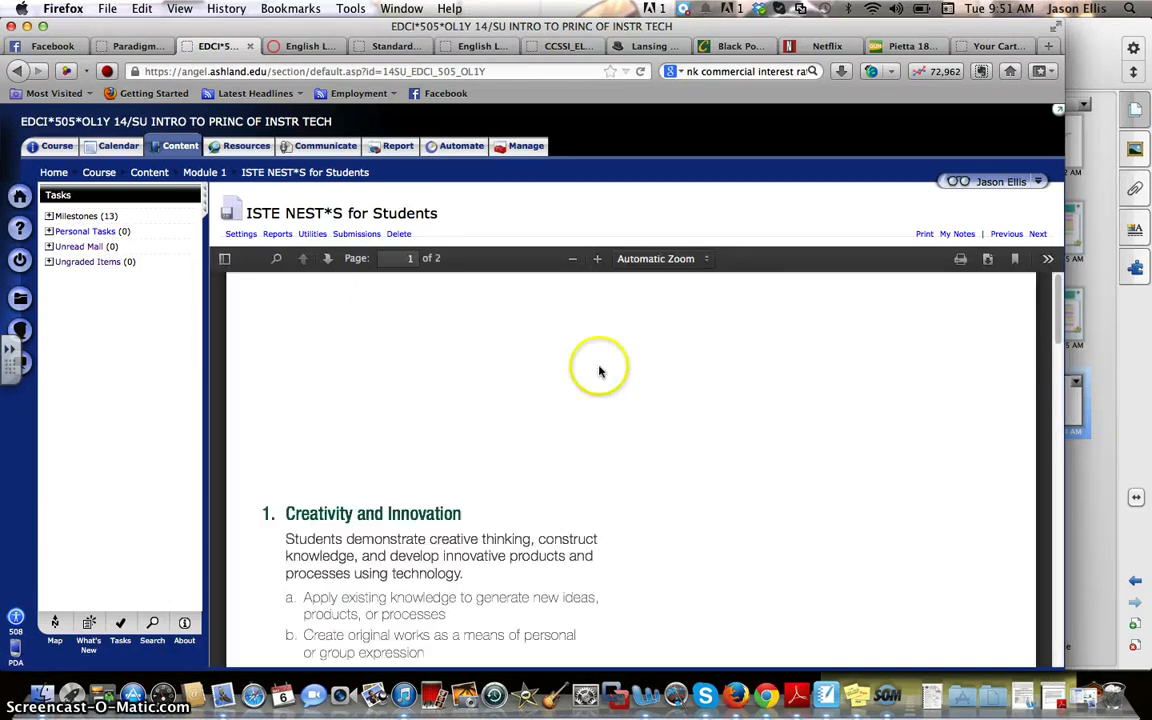
scroll(748, 432, "down", 5)
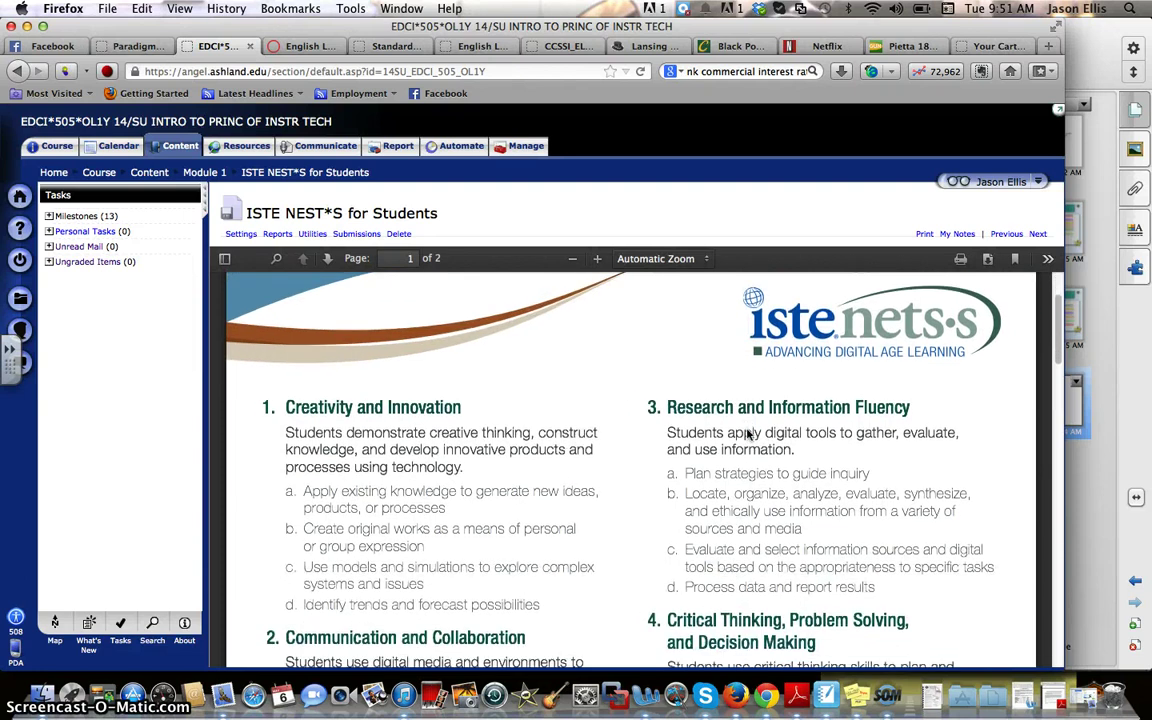
scroll(748, 432, "down", 1)
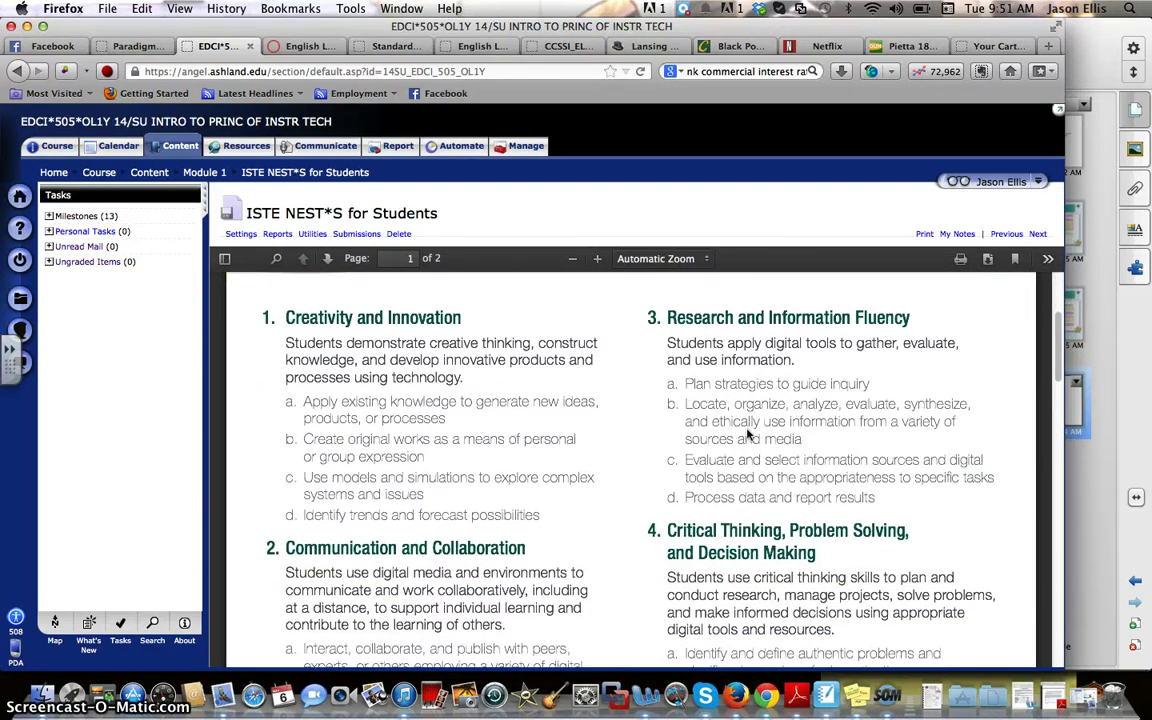
scroll(748, 432, "down", 5)
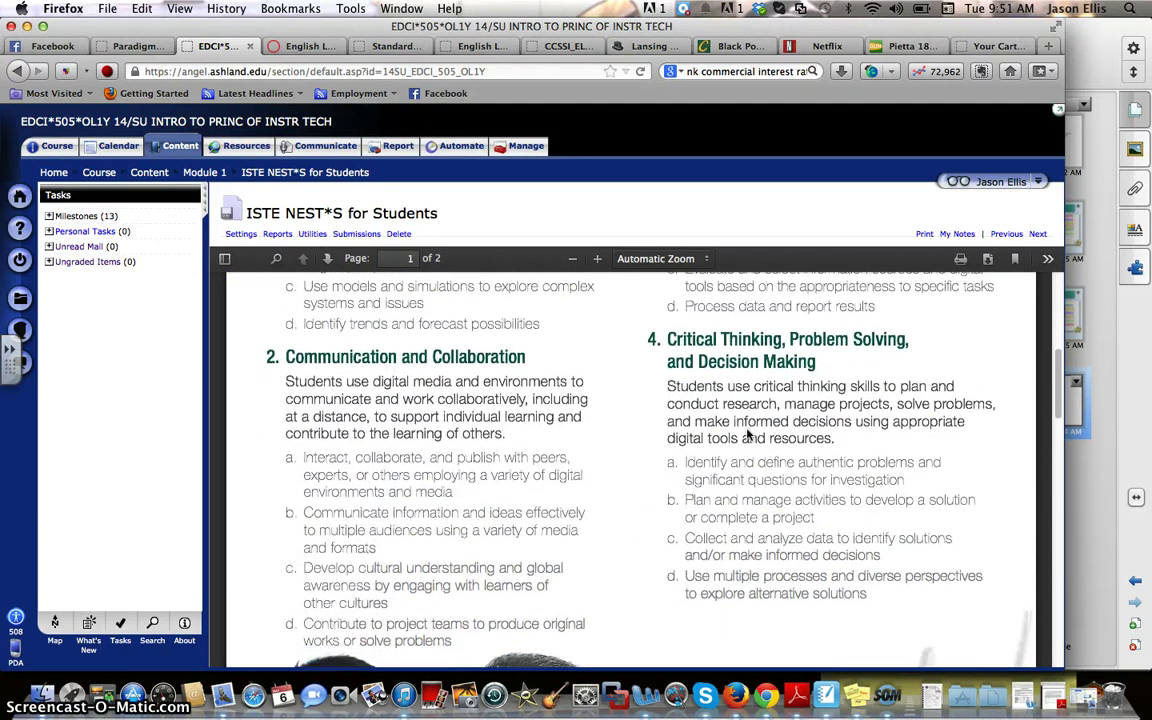
scroll(746, 534, "down", 6)
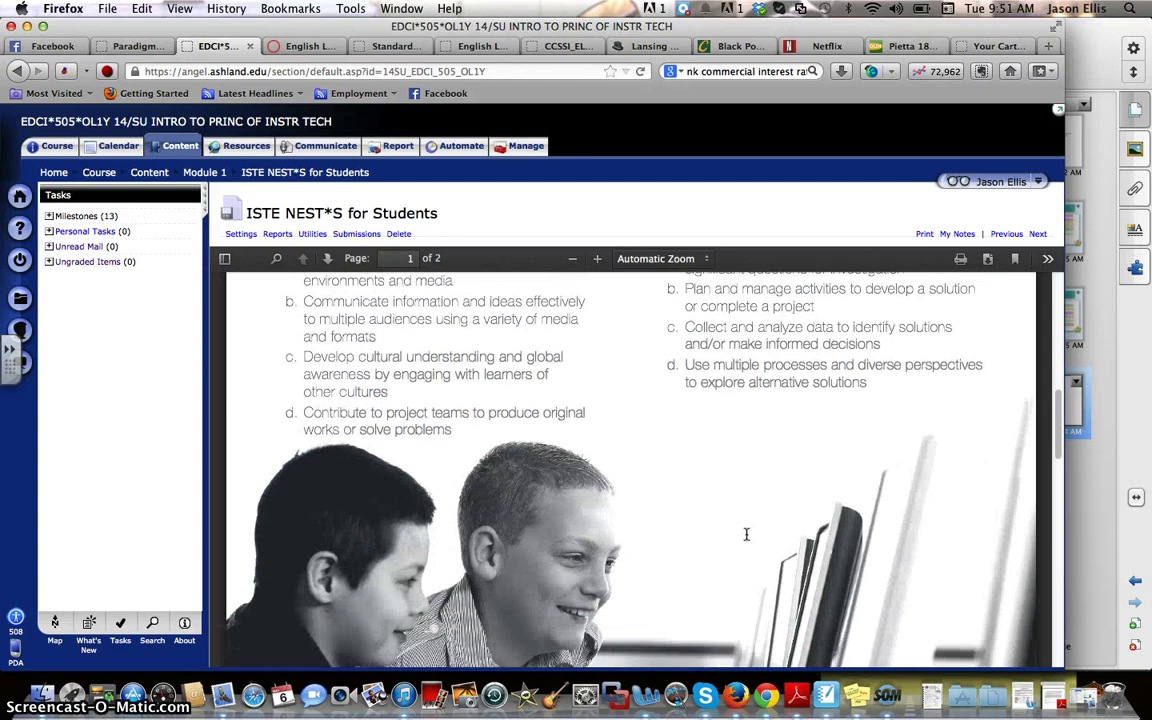
scroll(746, 534, "up", 10)
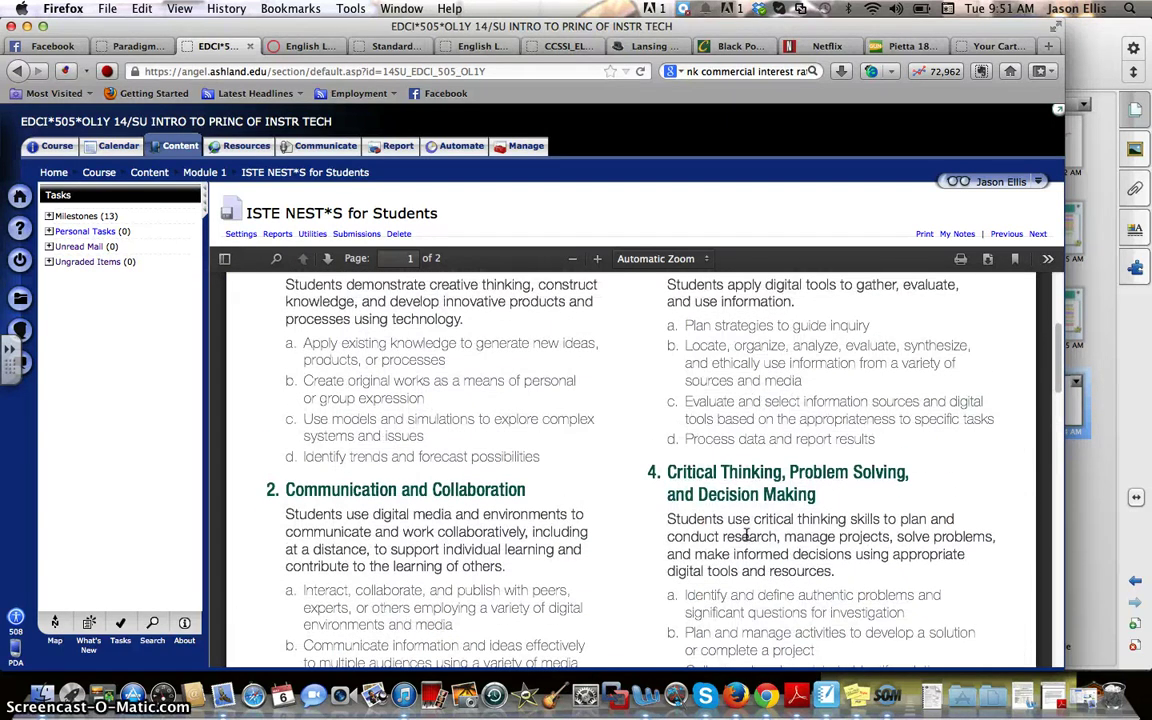
- Review the ISTE NETS-S standards and indicators from page 1 through Digital Citizenship and Technology Operations and Concepts on page 2
scroll(746, 534, "up", 4)
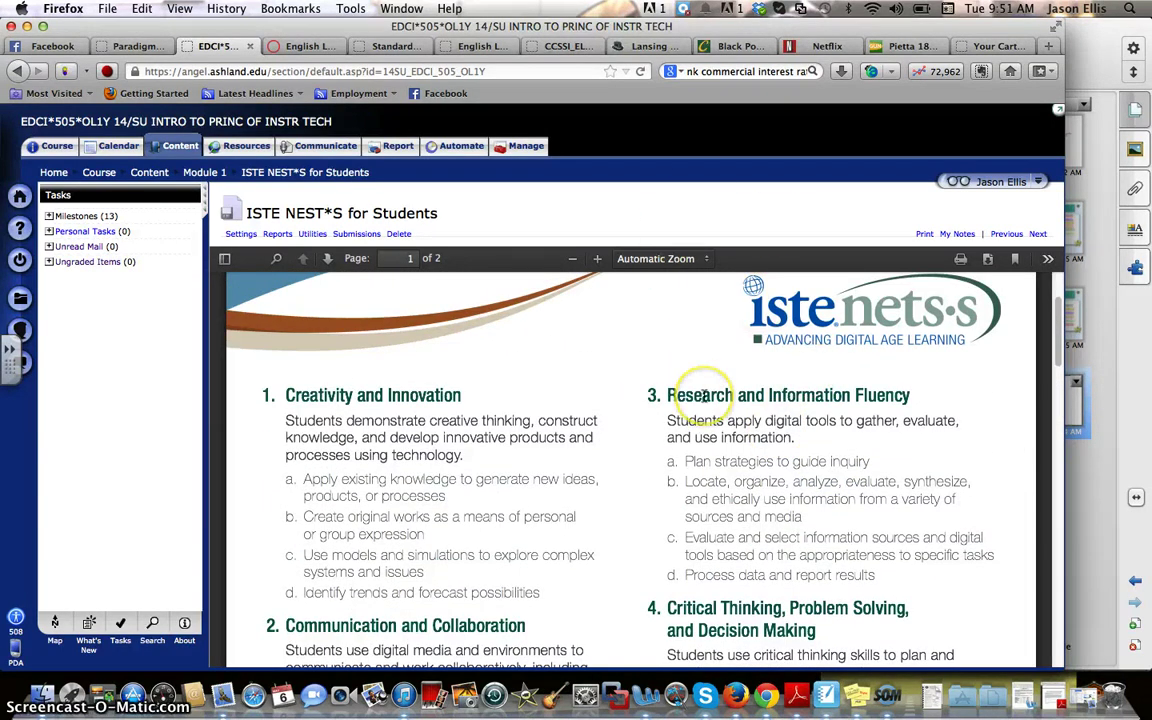
scroll(704, 396, "down", 3)
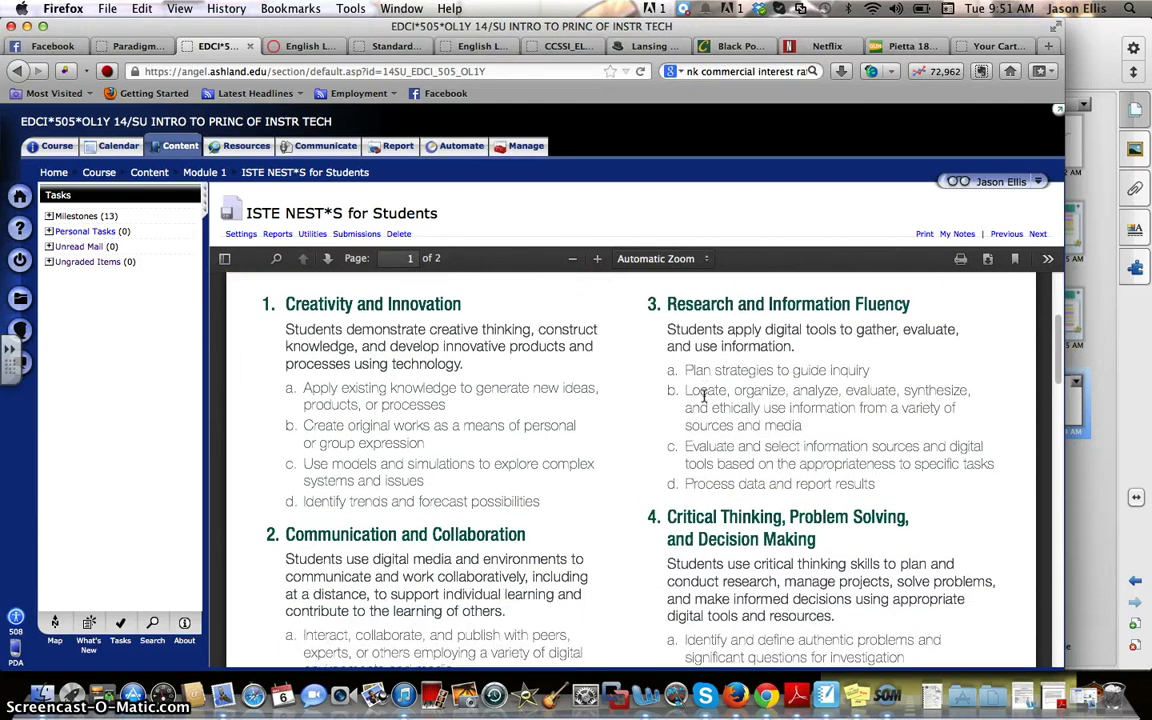
scroll(704, 396, "down", 6)
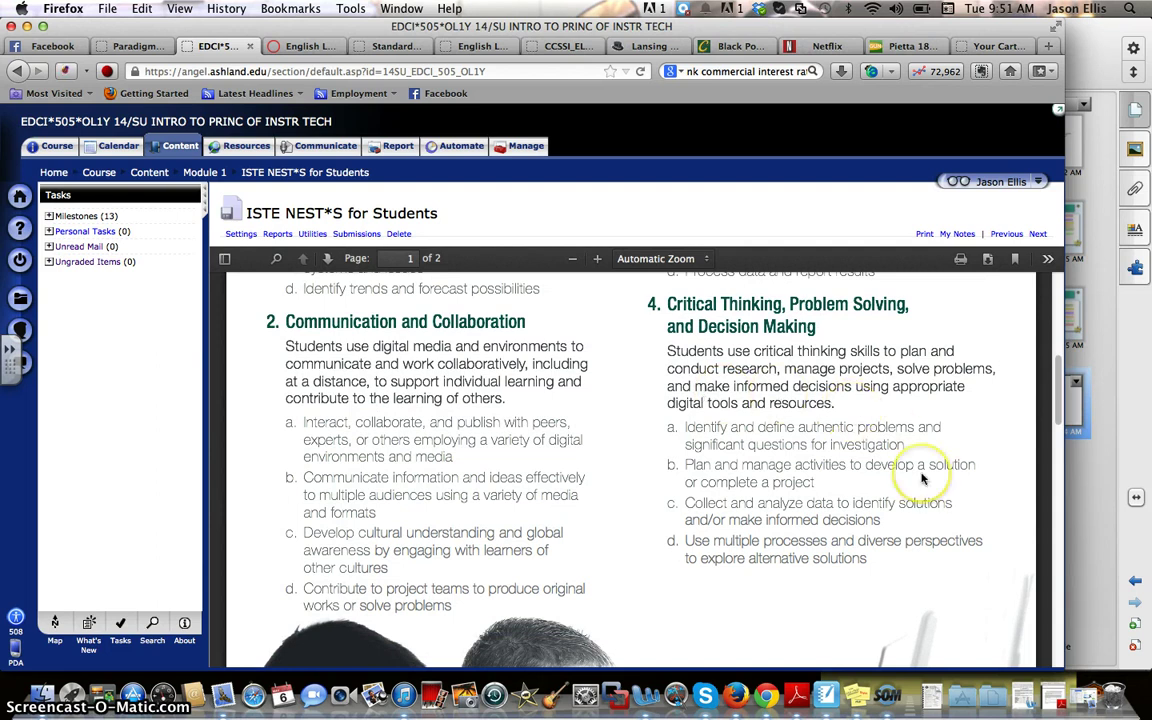
scroll(918, 478, "down", 2)
scroll(922, 479, "down", 2)
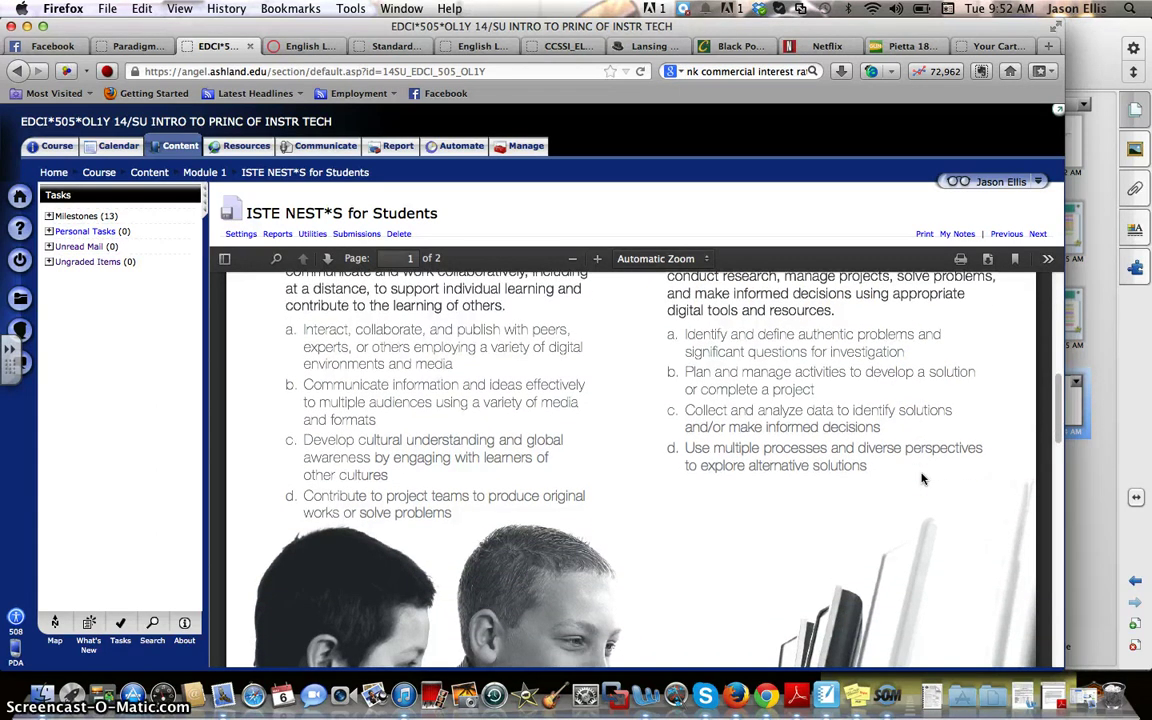
scroll(922, 478, "down", 1)
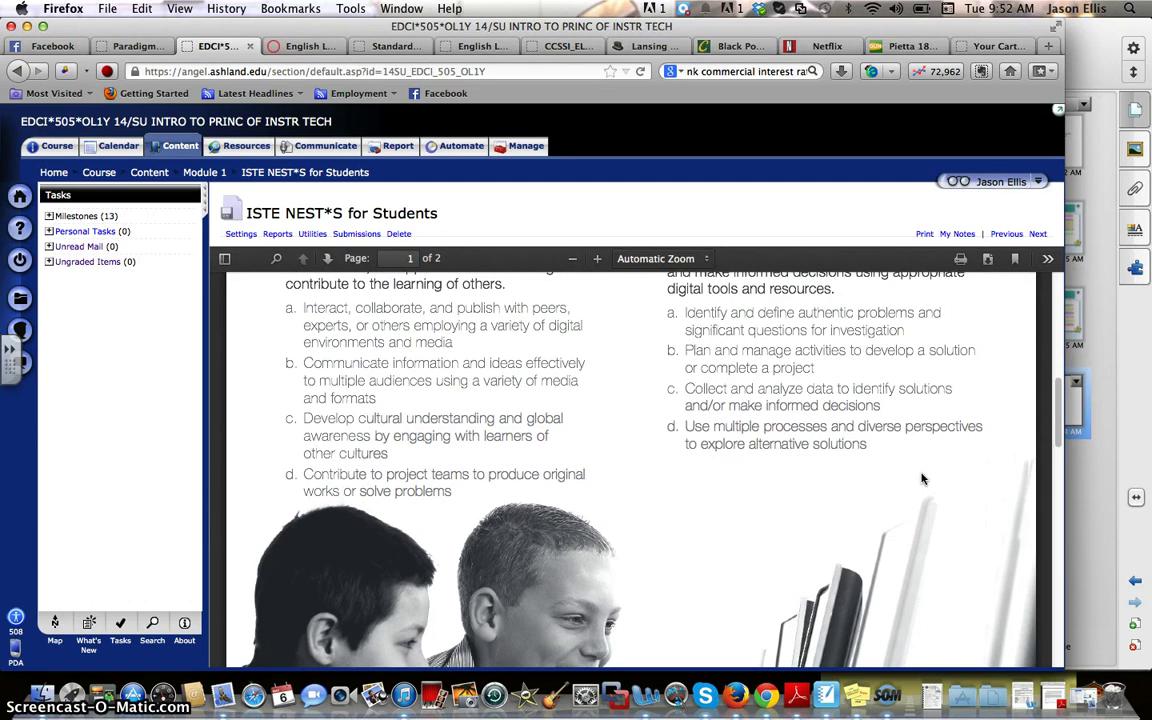
scroll(922, 479, "down", 2)
scroll(922, 478, "down", 10)
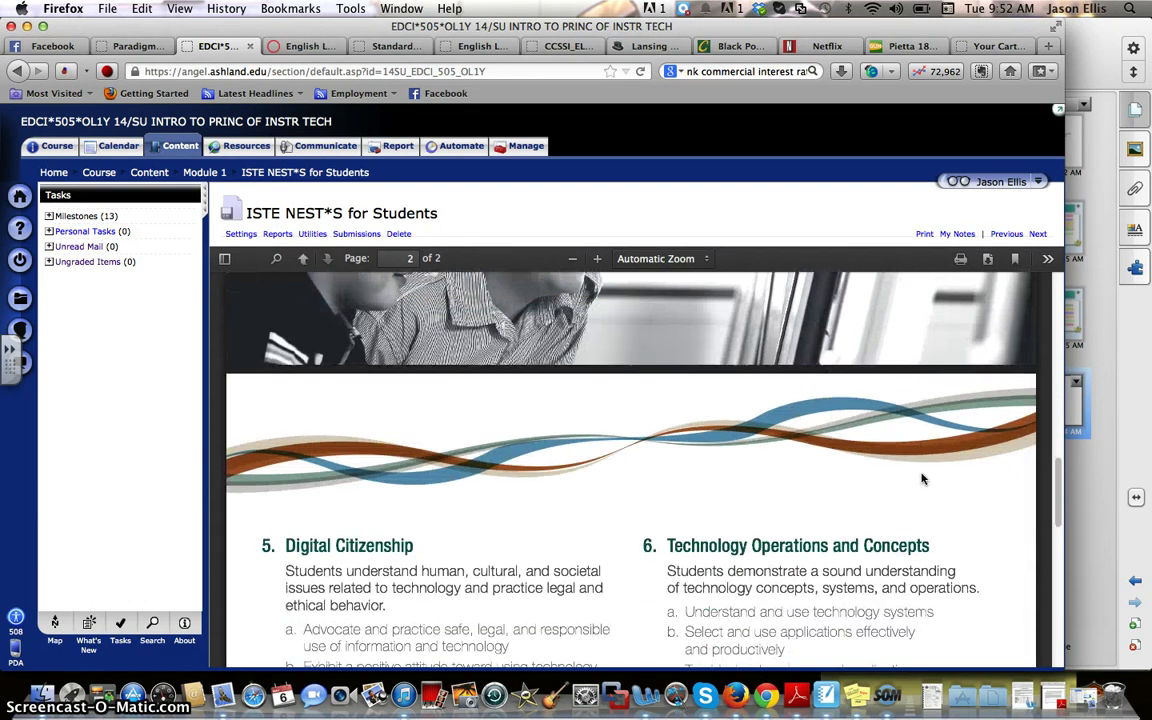
scroll(869, 474, "down", 1)
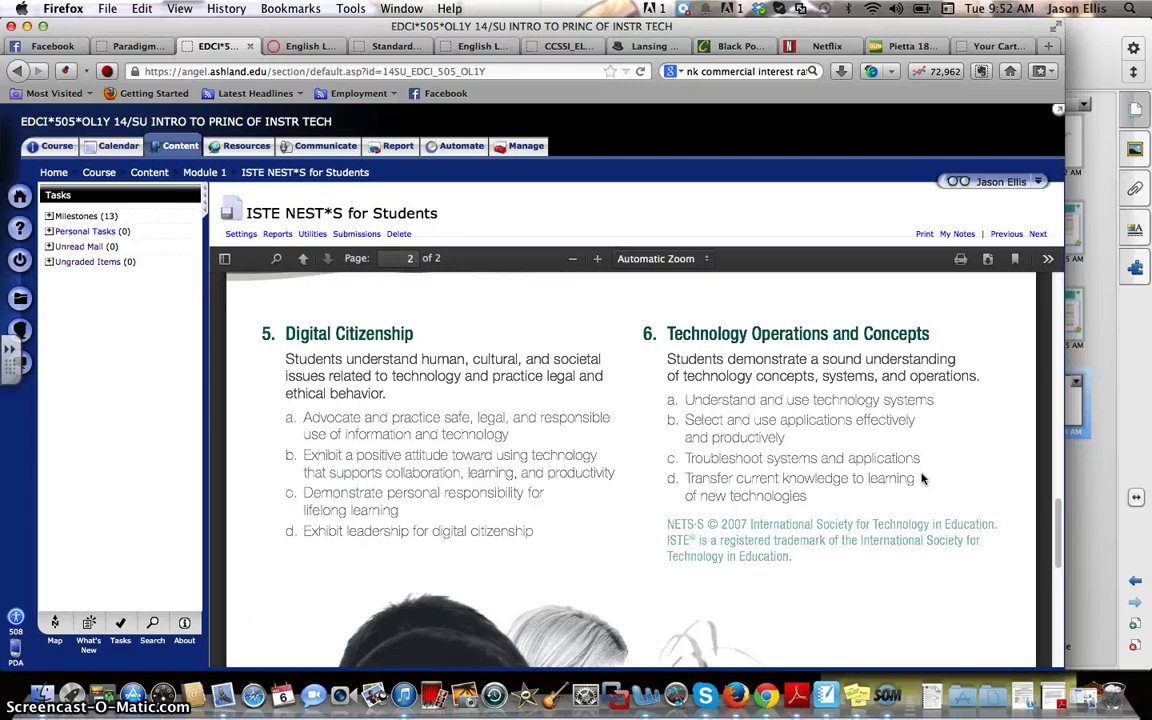
left_click(838, 430)
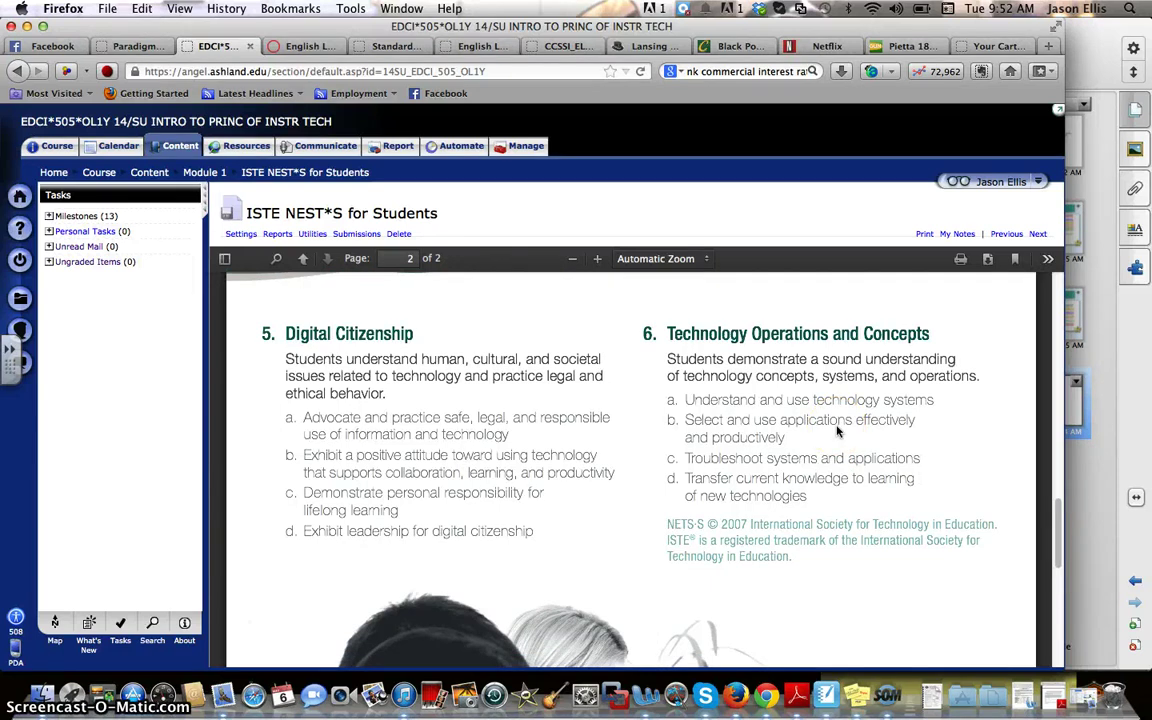
left_click_drag(951, 404, 670, 398)
left_click(673, 410)
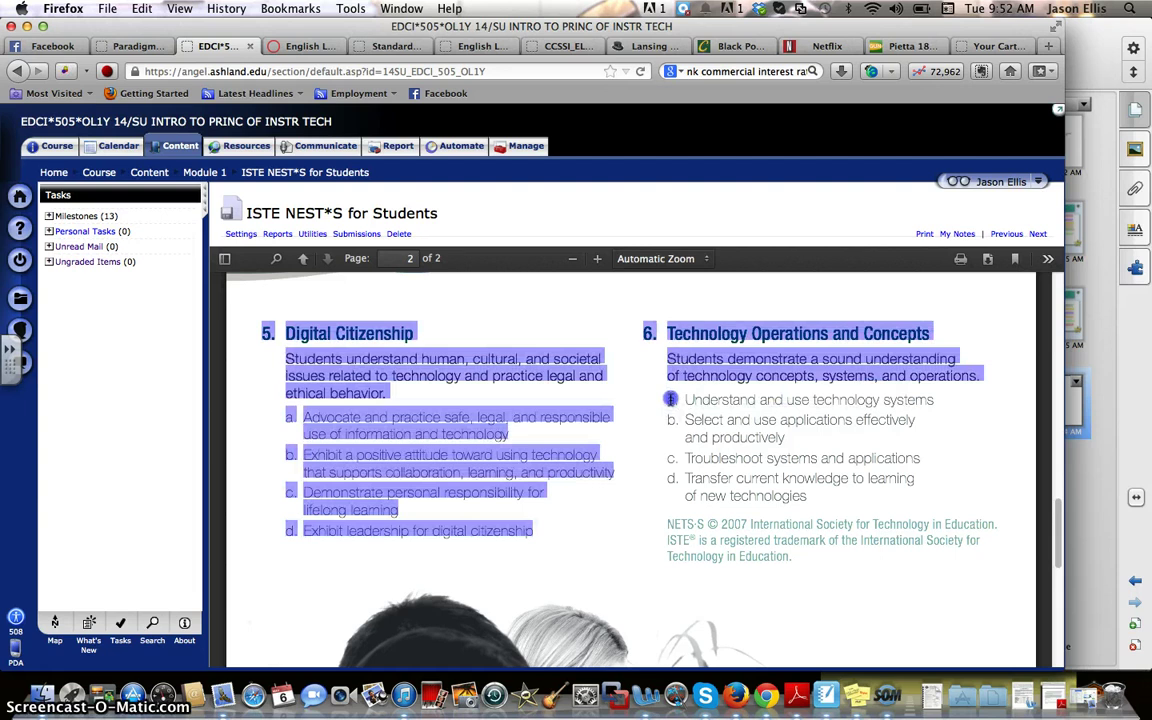
left_click(670, 399)
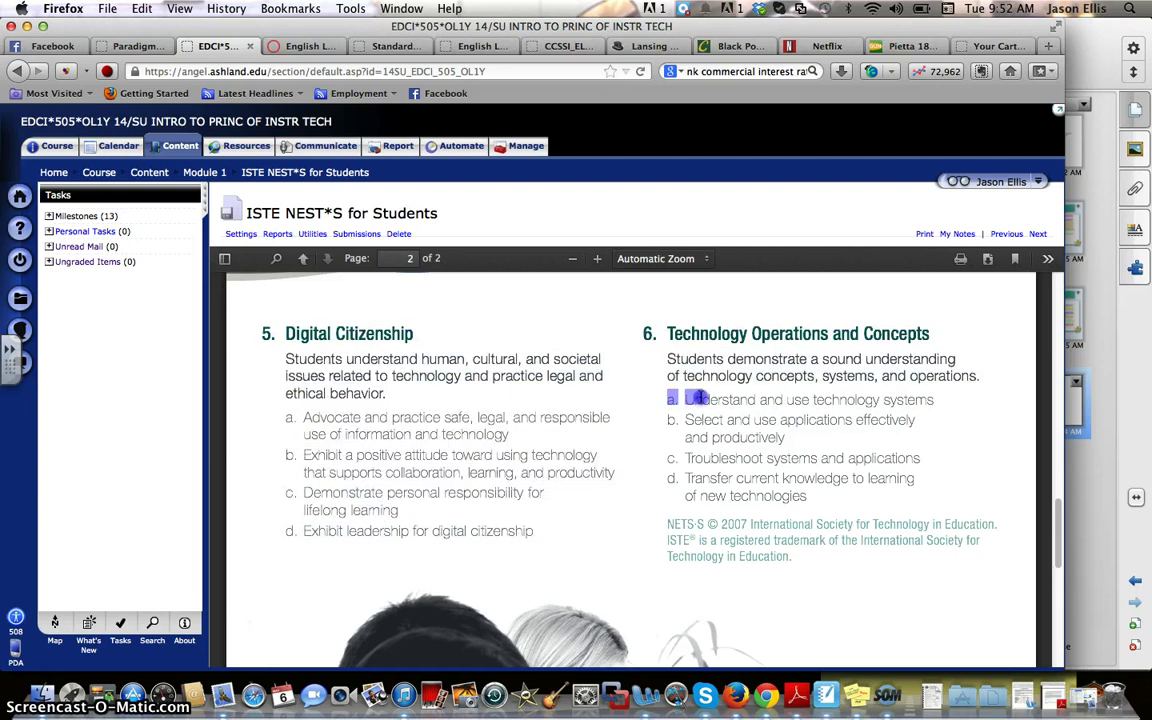
mouse_move(700, 398)
left_mouse_down()
mouse_move(838, 404)
mouse_move(933, 391)
mouse_move(705, 404)
left_mouse_up()
- Copy standard 6, Technology Operations and Concepts, from its heading through indicator a, "Understand and use technology systems"
left_click(648, 330)
left_click_drag(648, 330, 933, 399)
key("super+c")
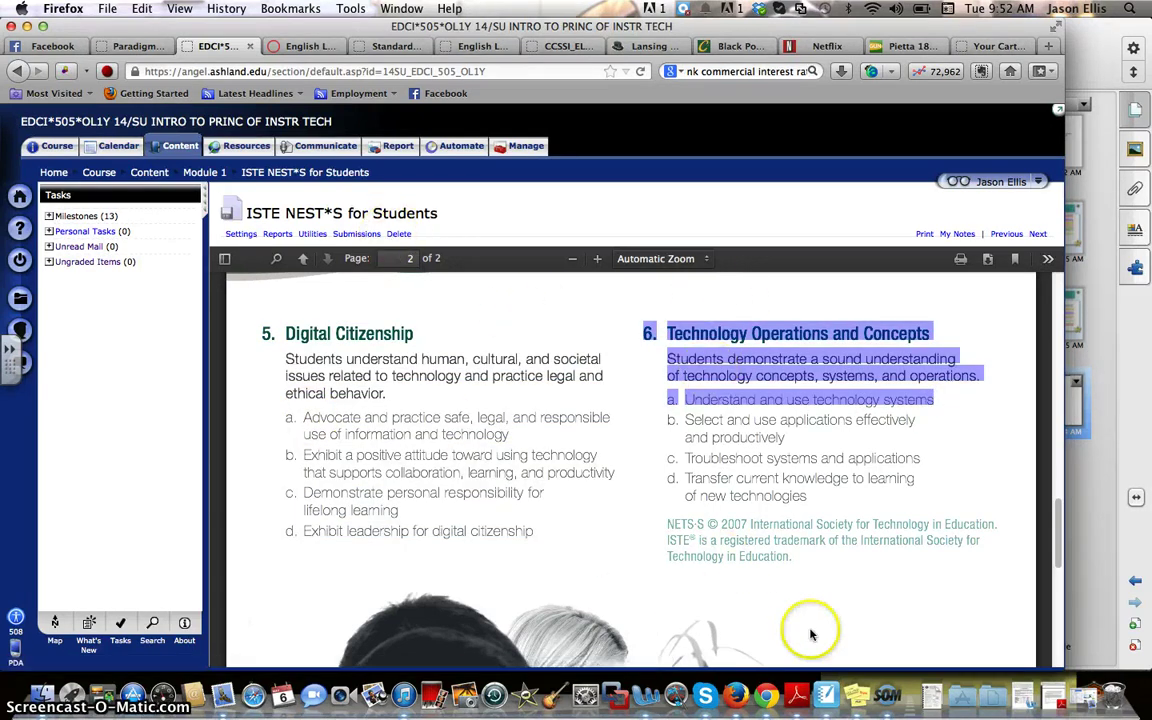
- Switch to SMART Notebook, paste the copied standard onto blank page 4, move it toward the page's center and enlarge it
left_click(824, 692)
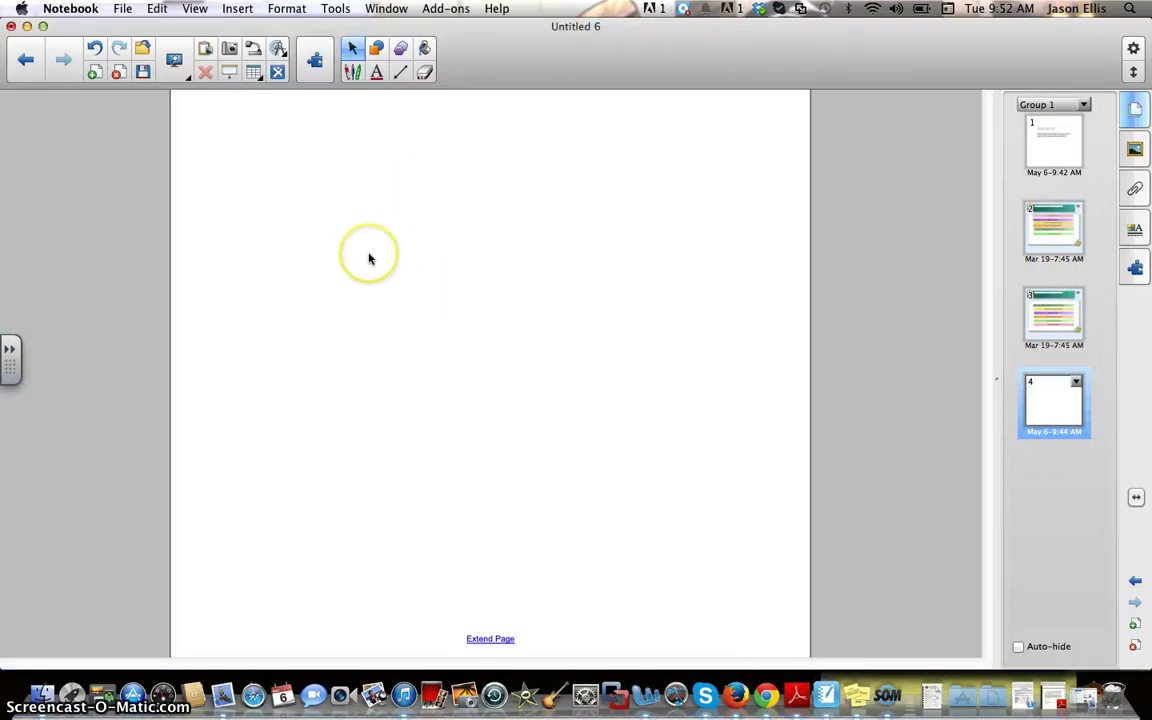
key("super+v")
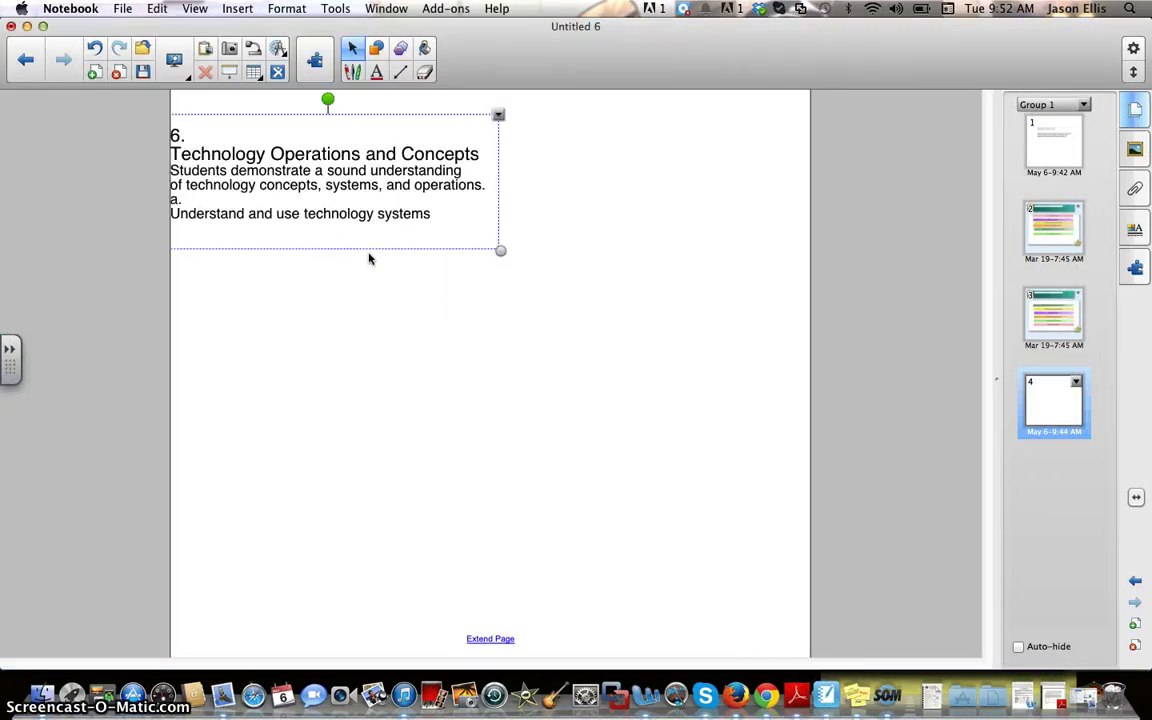
left_click(347, 175)
left_click_drag(347, 133, 462, 221)
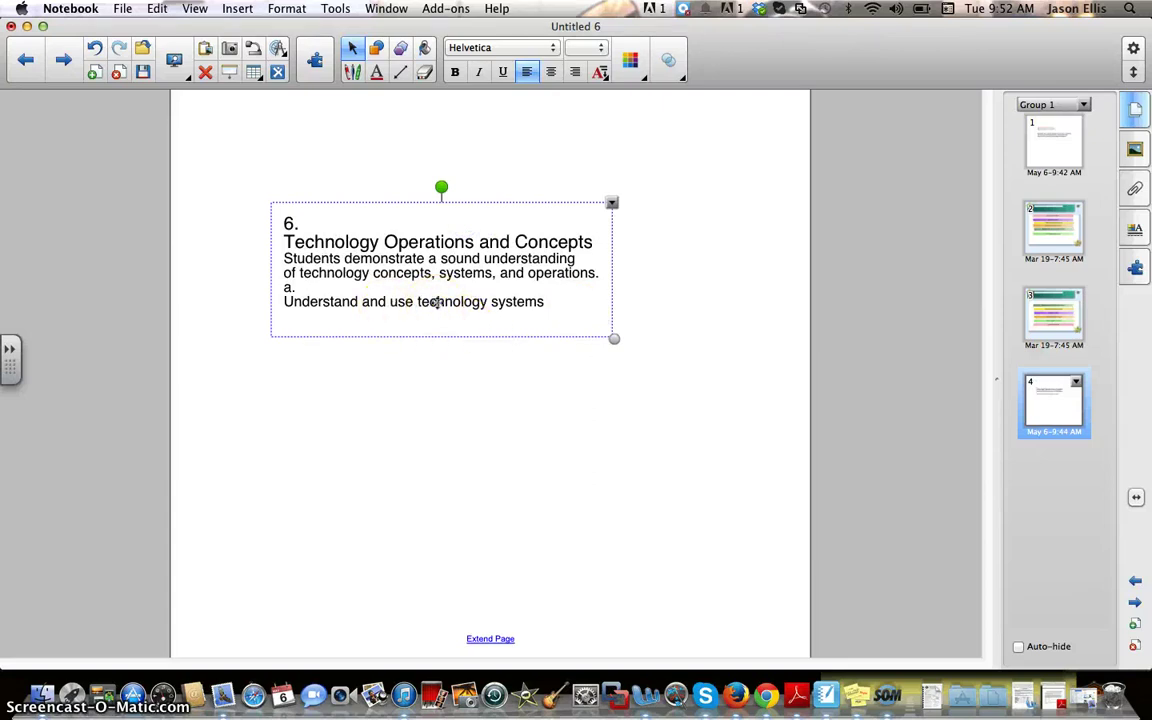
left_click_drag(613, 338, 710, 386)
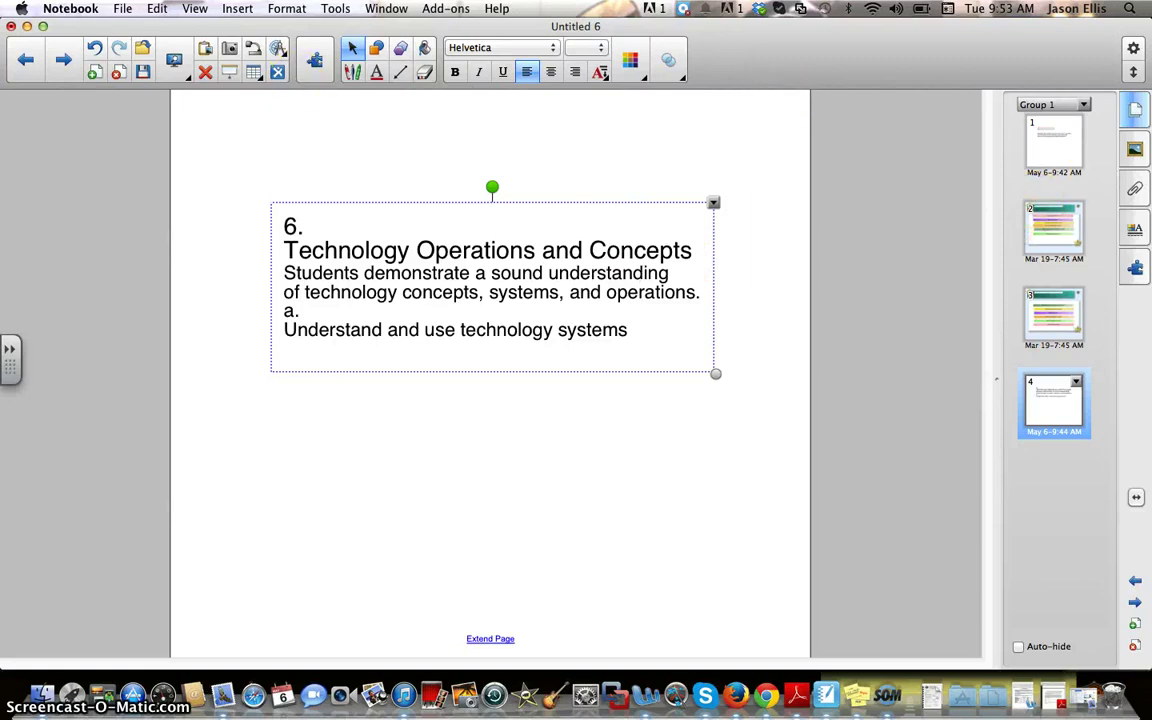
- Save the lesson file as MyNotebookProject on the Desktop
left_click(122, 8)
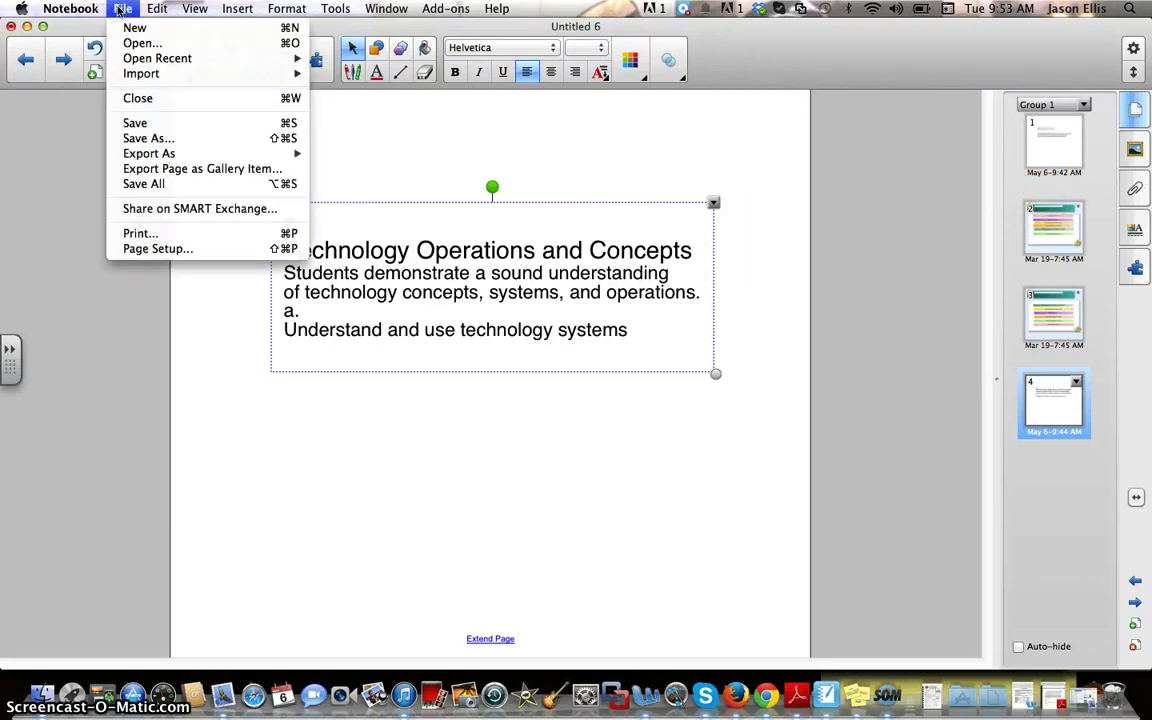
left_click(150, 138)
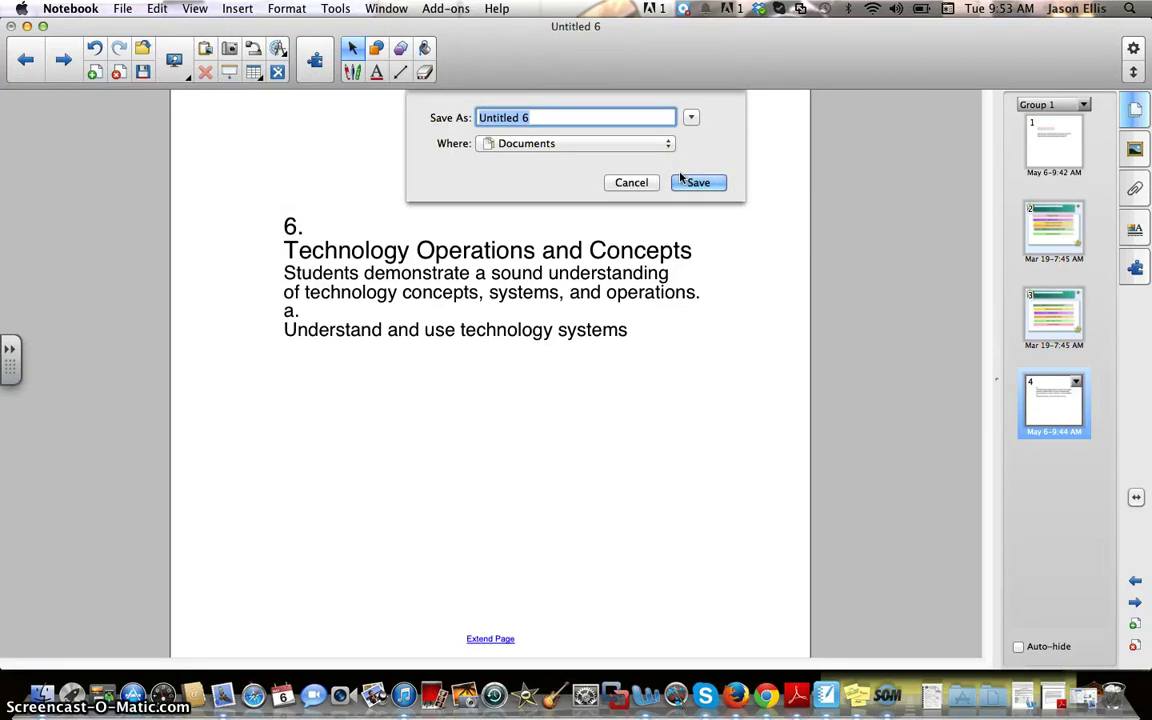
type("MyNotebookProject")
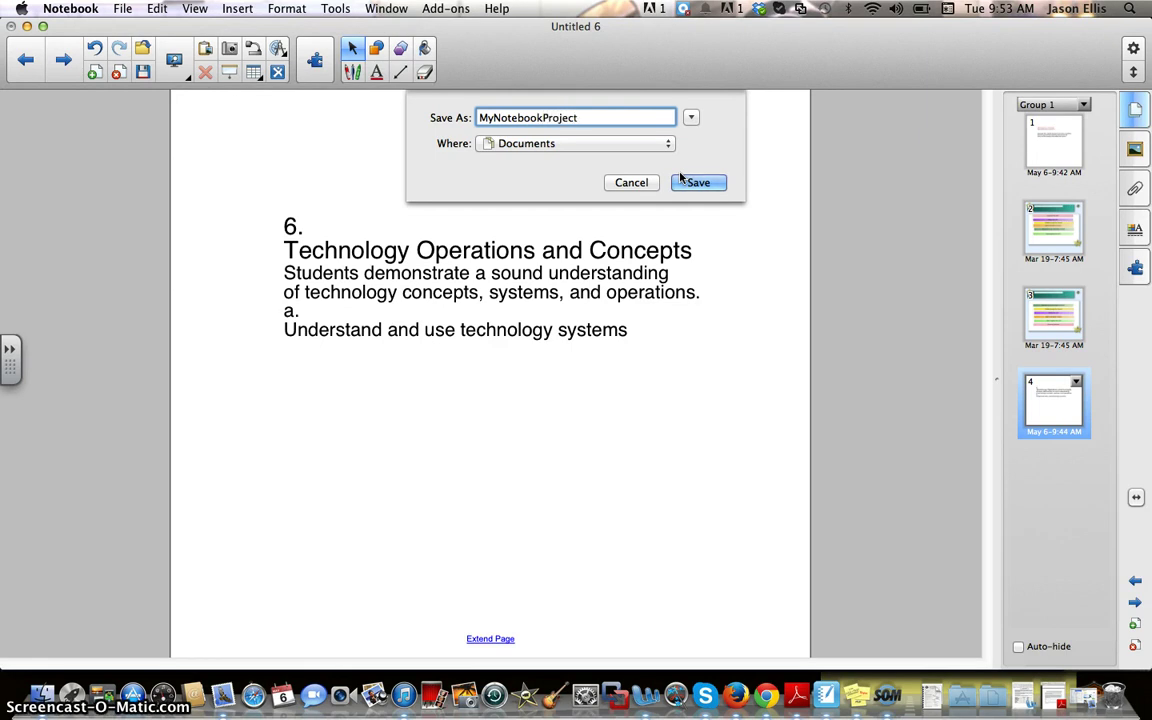
left_click(655, 147)
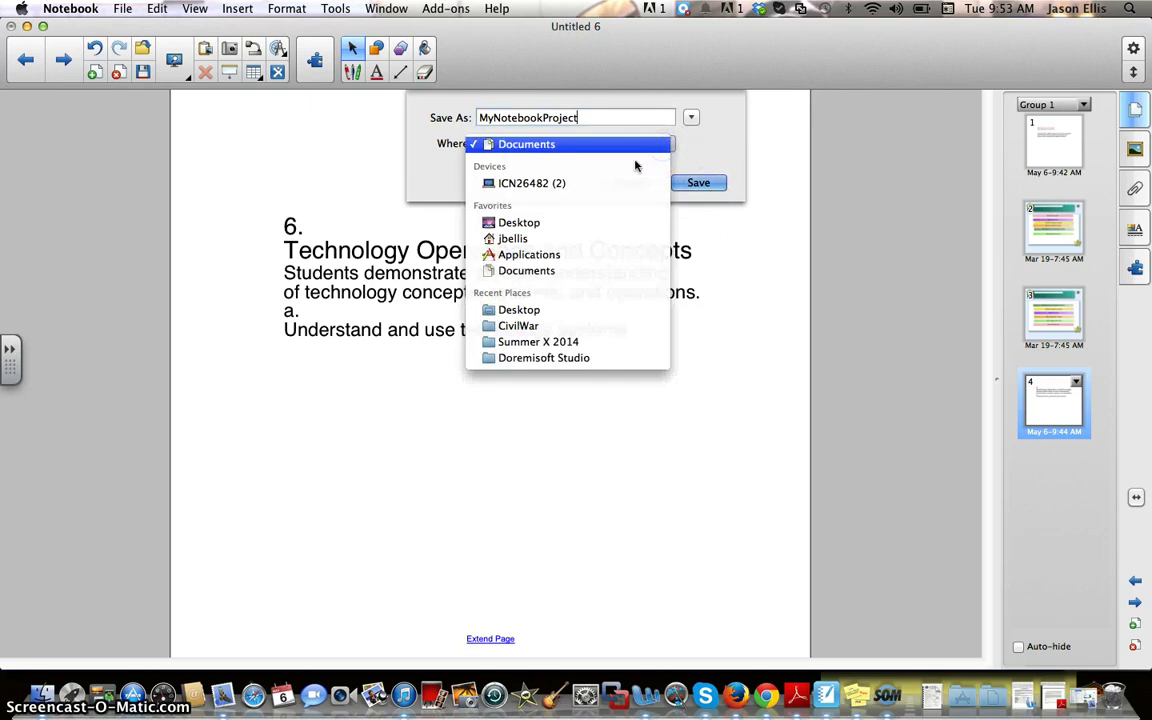
left_click(599, 223)
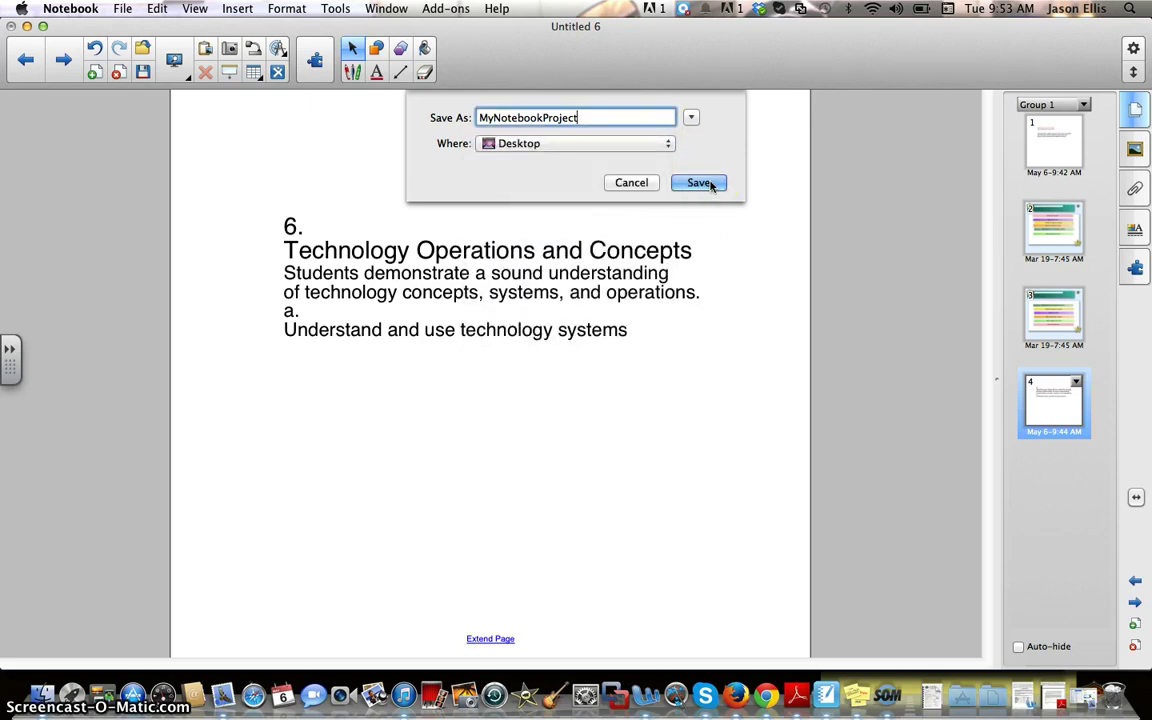
left_click(700, 183)
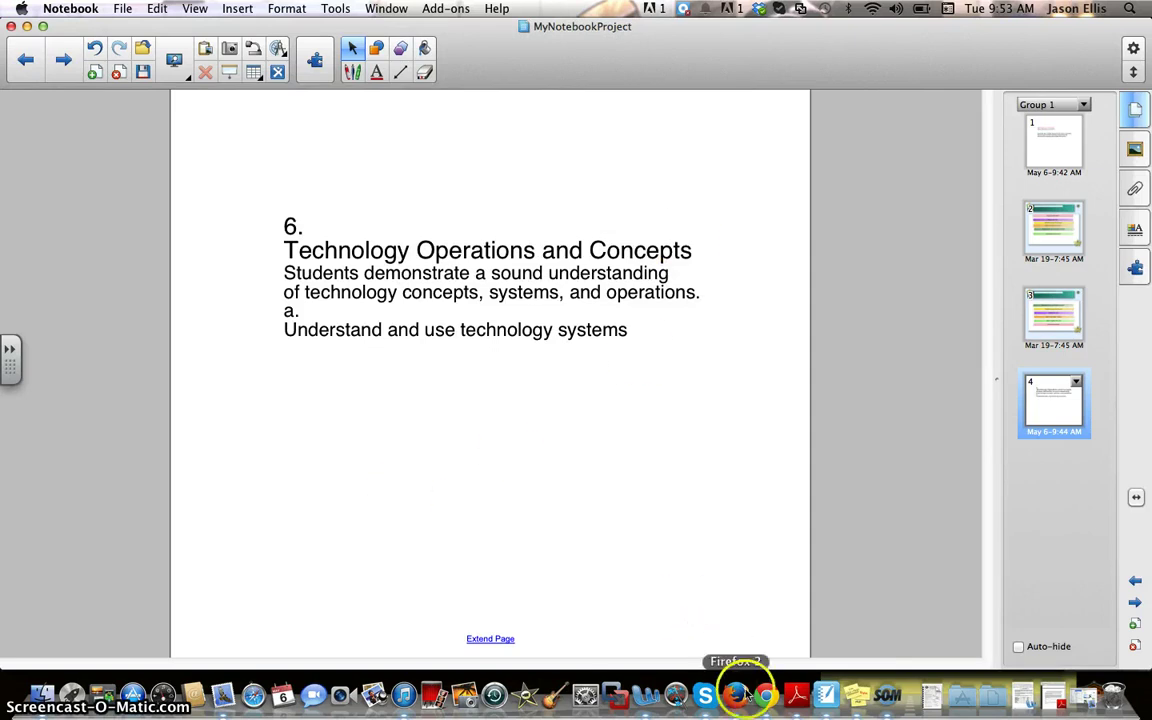
- Switch to Firefox and open the "Module 1: Smart Board Lesson with Alignment to ODE and NETS Standards" drop box in the course's Assignments folder
left_click(704, 695)
left_click(736, 695)
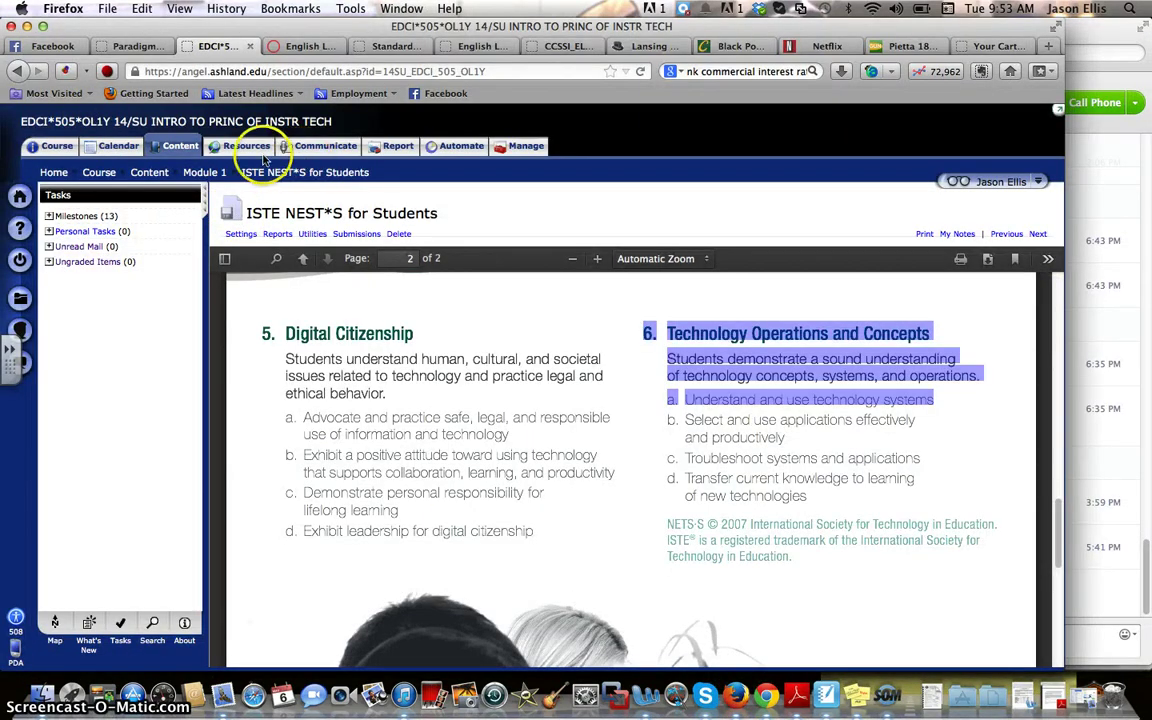
left_click(182, 148)
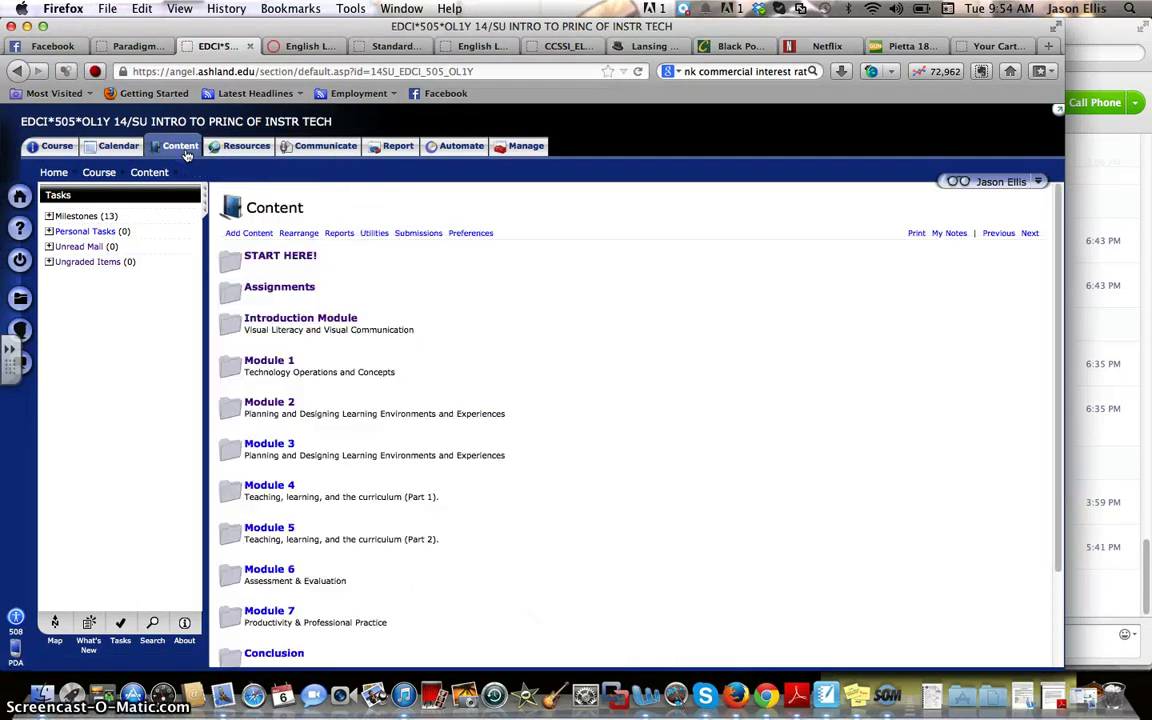
left_click(286, 288)
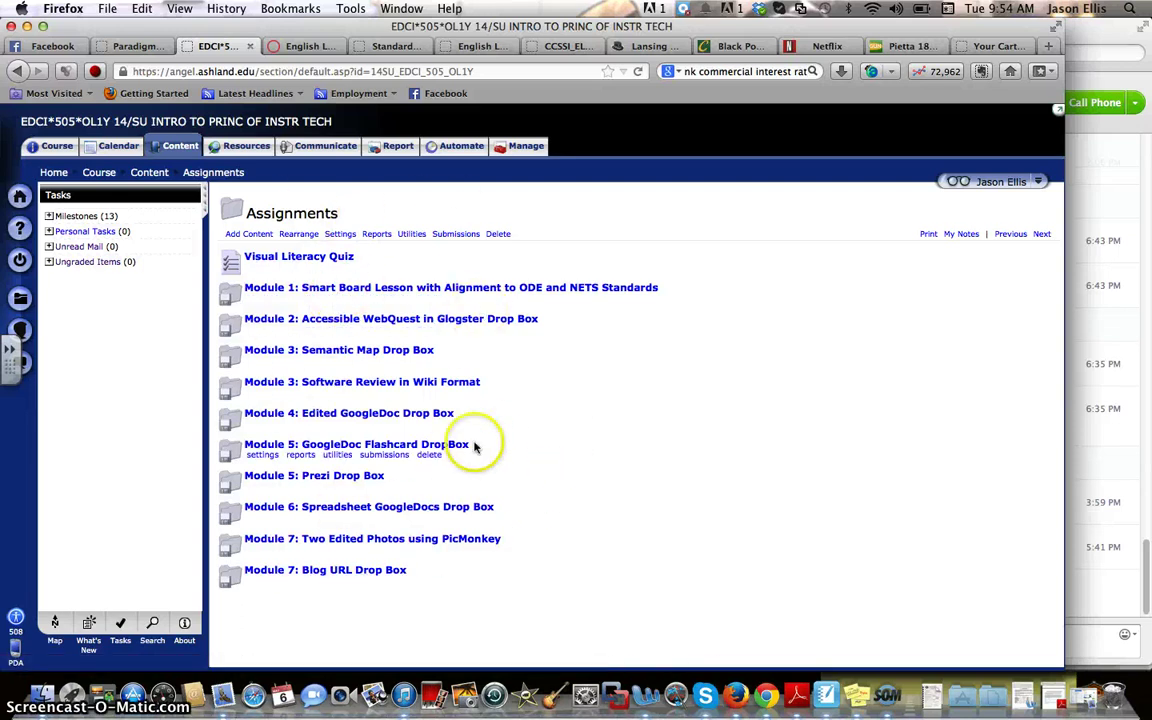
left_click(393, 289)
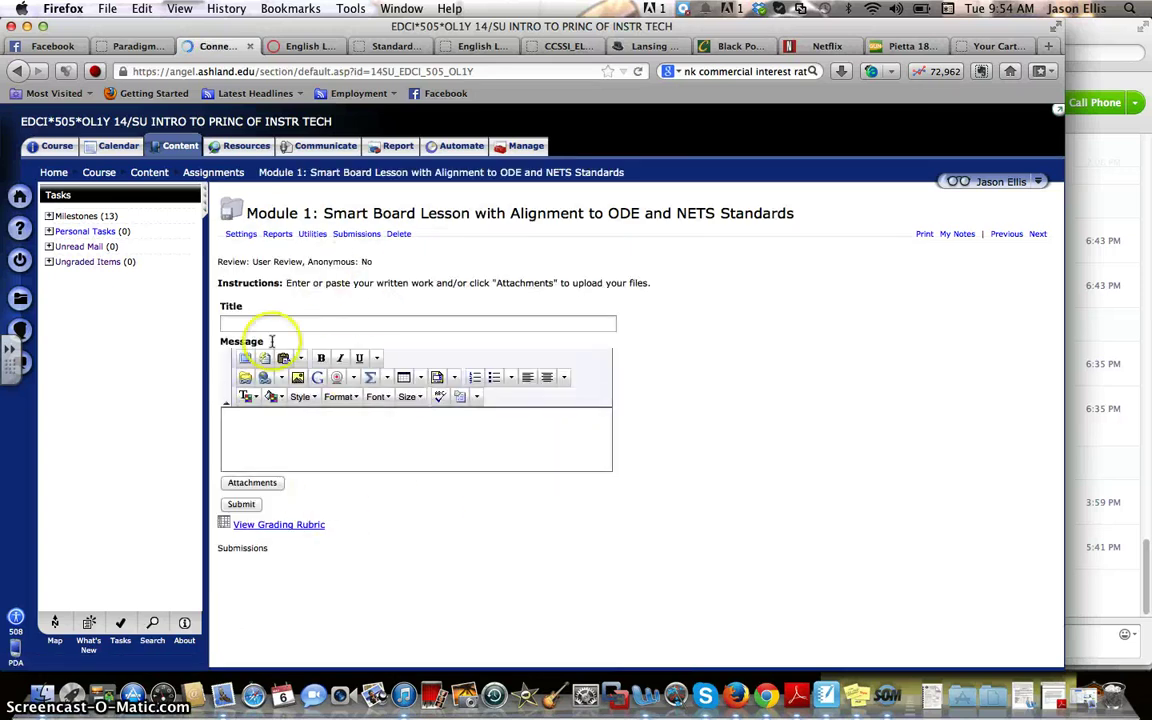
- Title the submission with the student's surname and "Smart Project", and start a message greeting the instructor by name, followed by "here i"
left_click(260, 324)
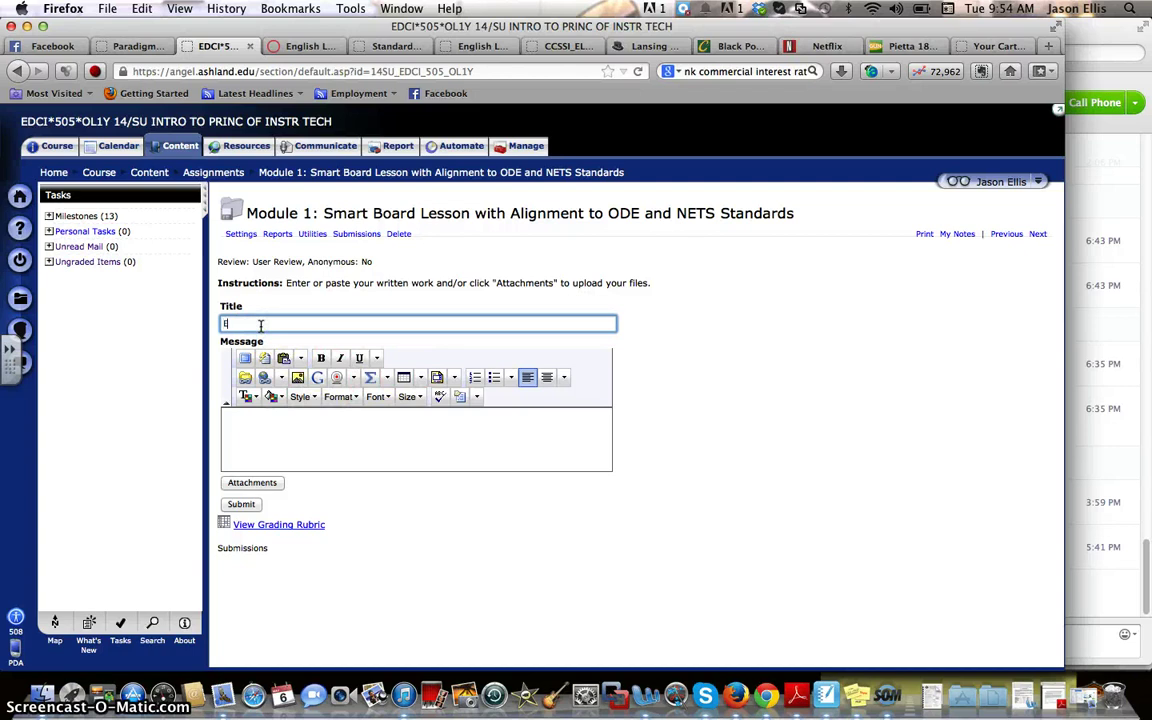
type("Ellis Smart Project")
left_click(238, 423)
type("H")
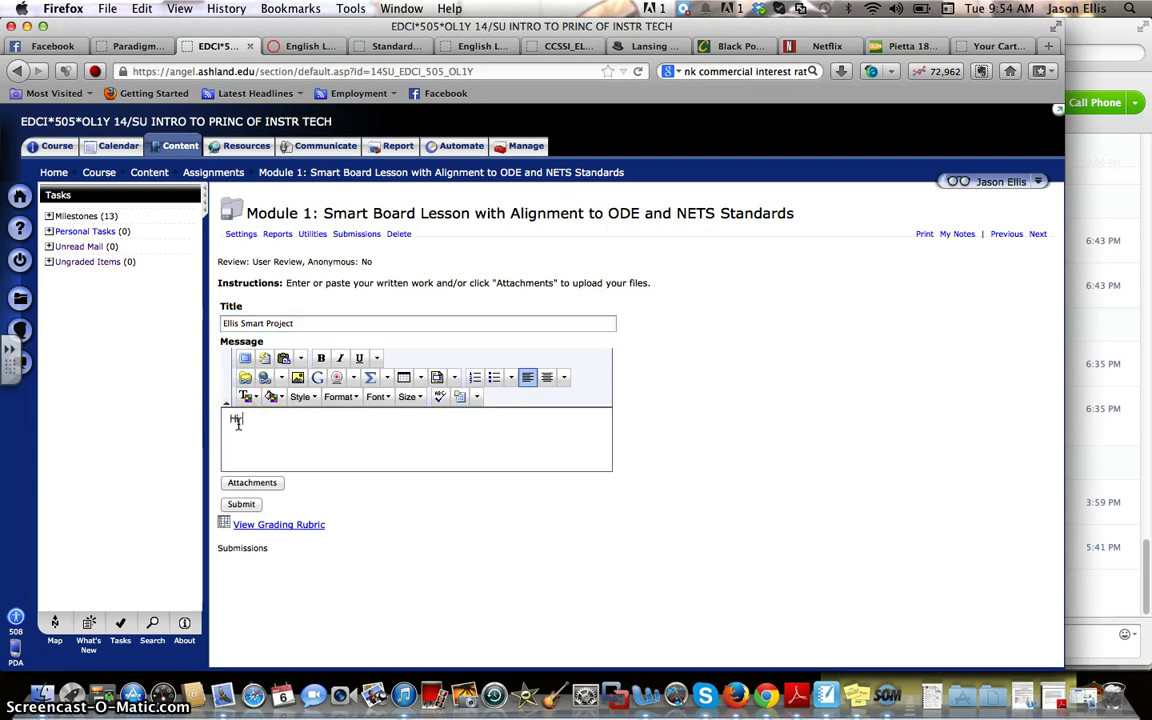
type("i Dr. Ellis")
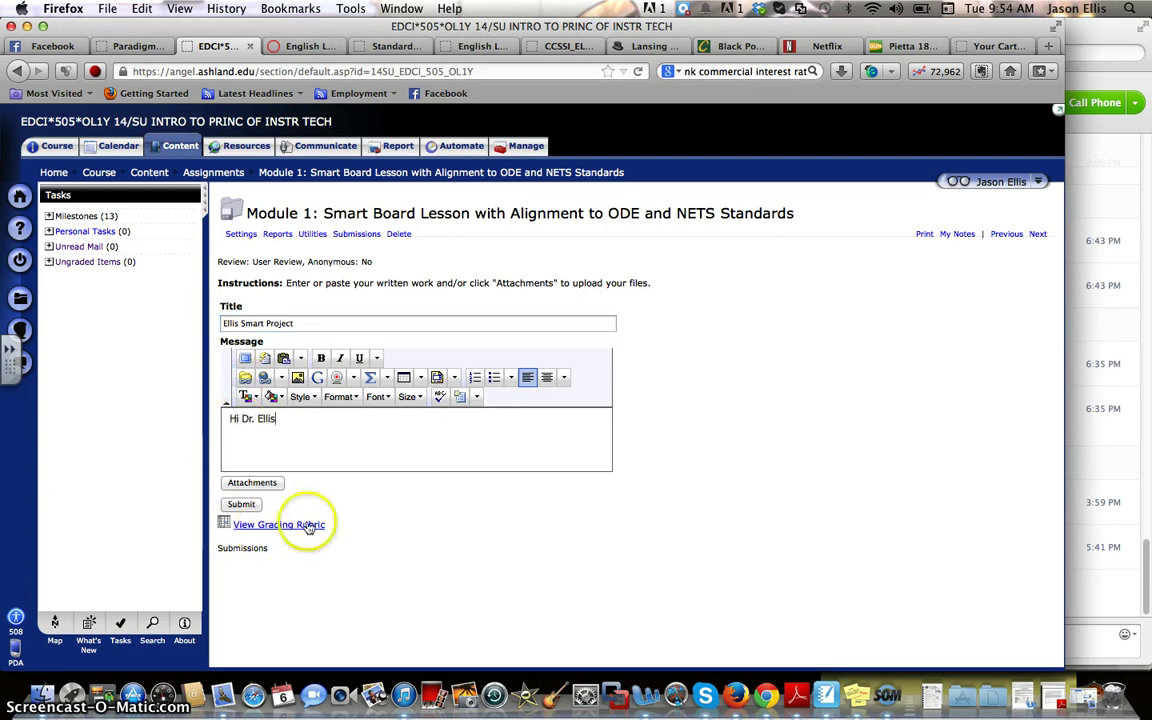
type(" he")
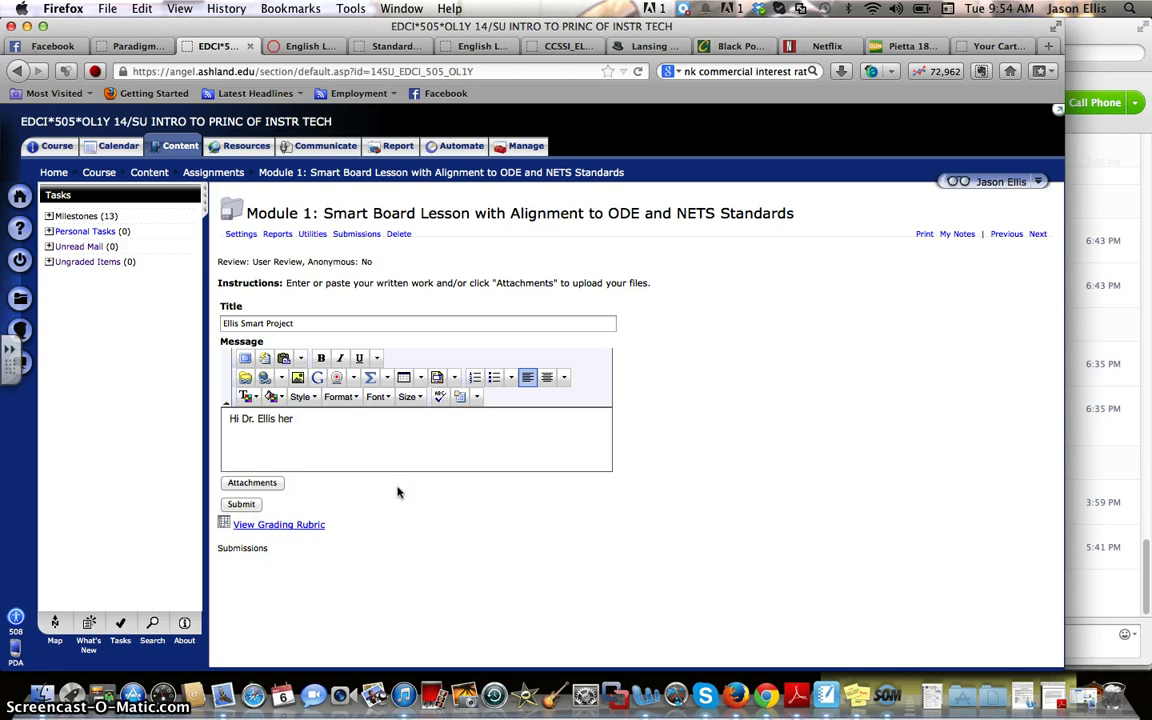
type("re i")
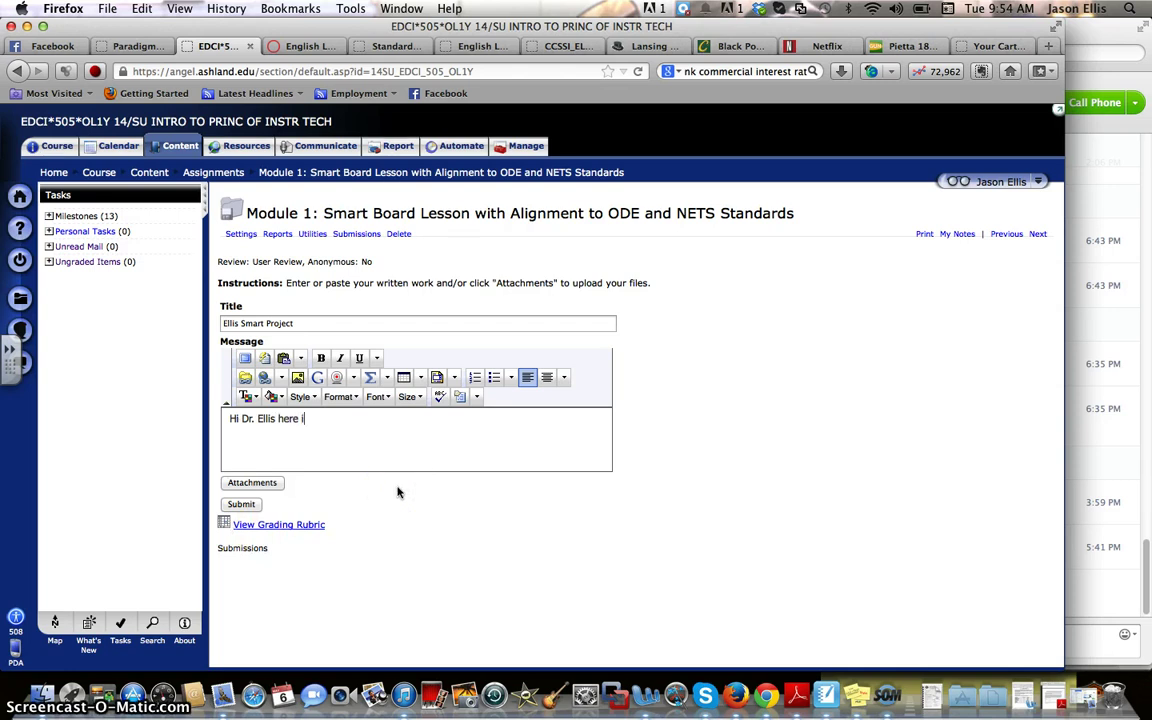